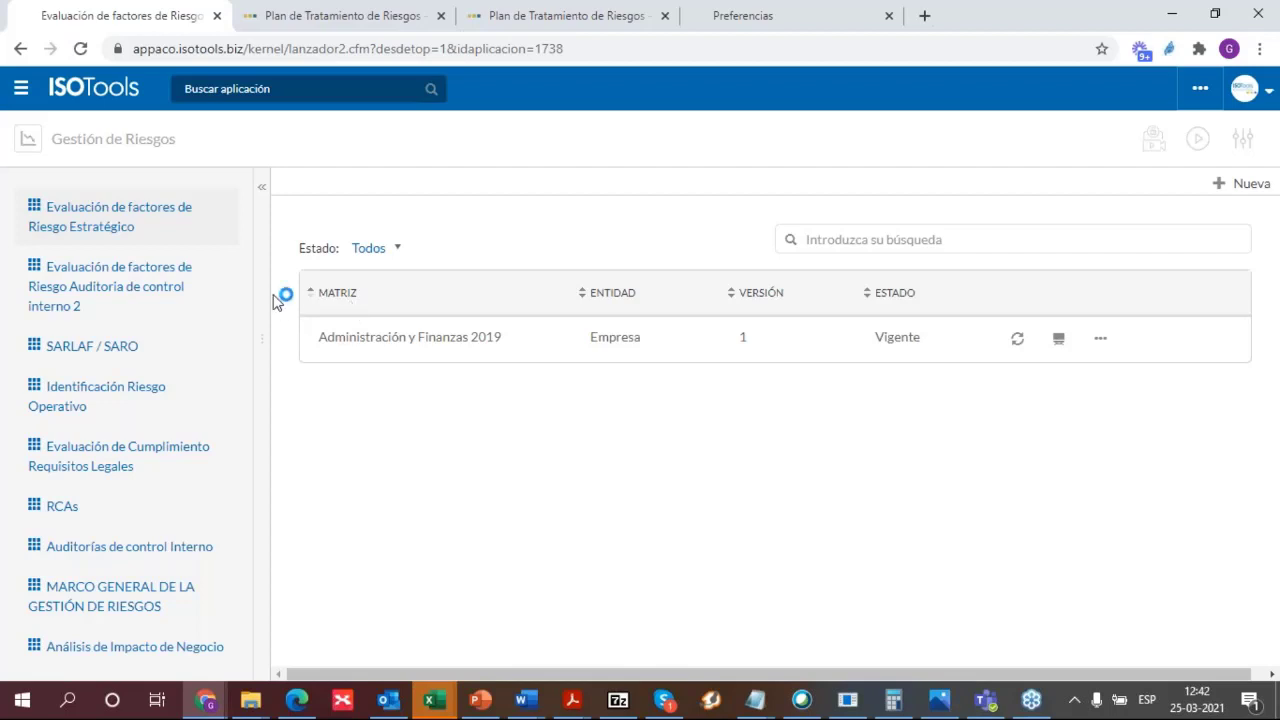
Open the life cycle of the Colombia matrix under Identificación Riesgo Operativo, at its Proceso y Riesgos stage
{"action": "left_click", "coordinate": [157, 417]}
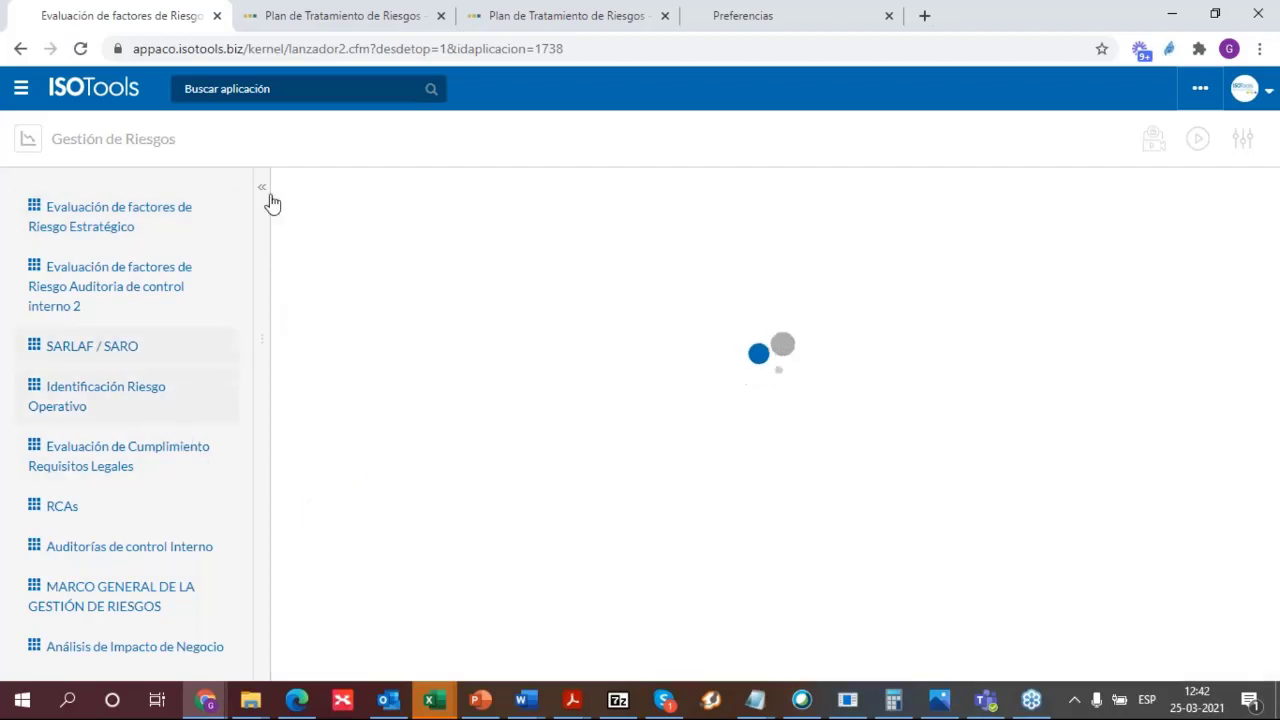
{"action": "left_click", "coordinate": [261, 188]}
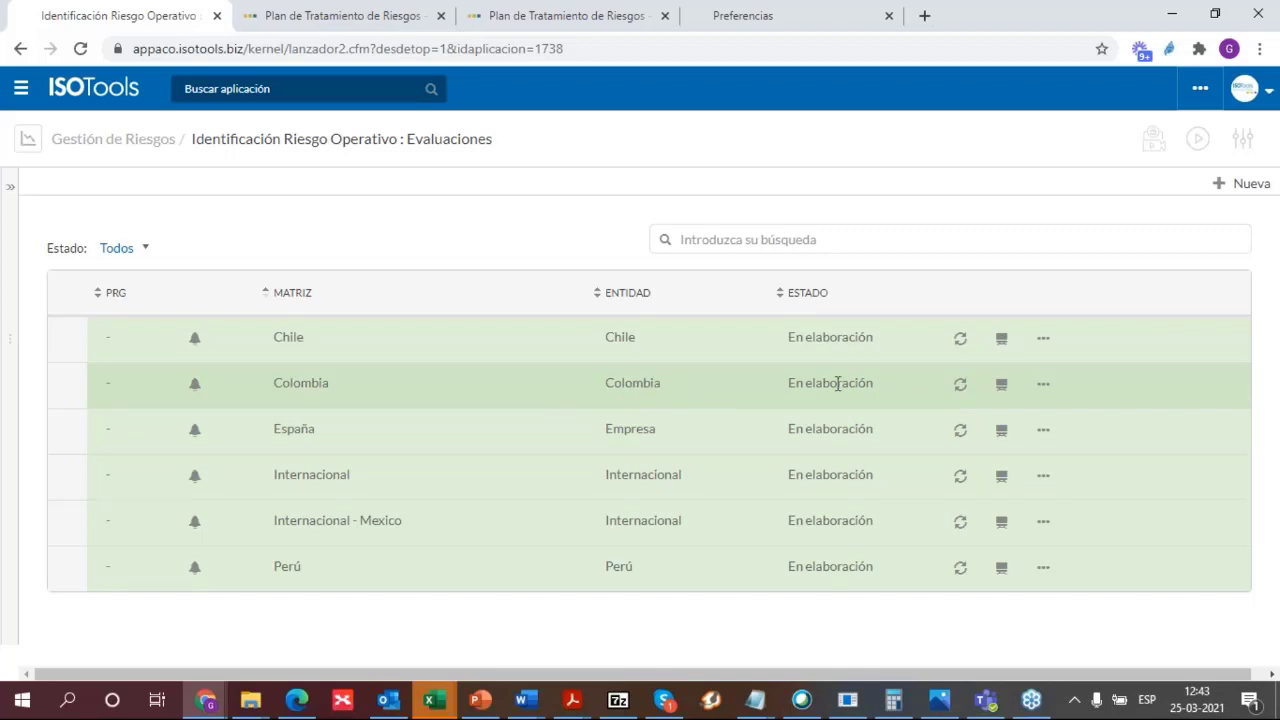
{"action": "left_click", "coordinate": [958, 388]}
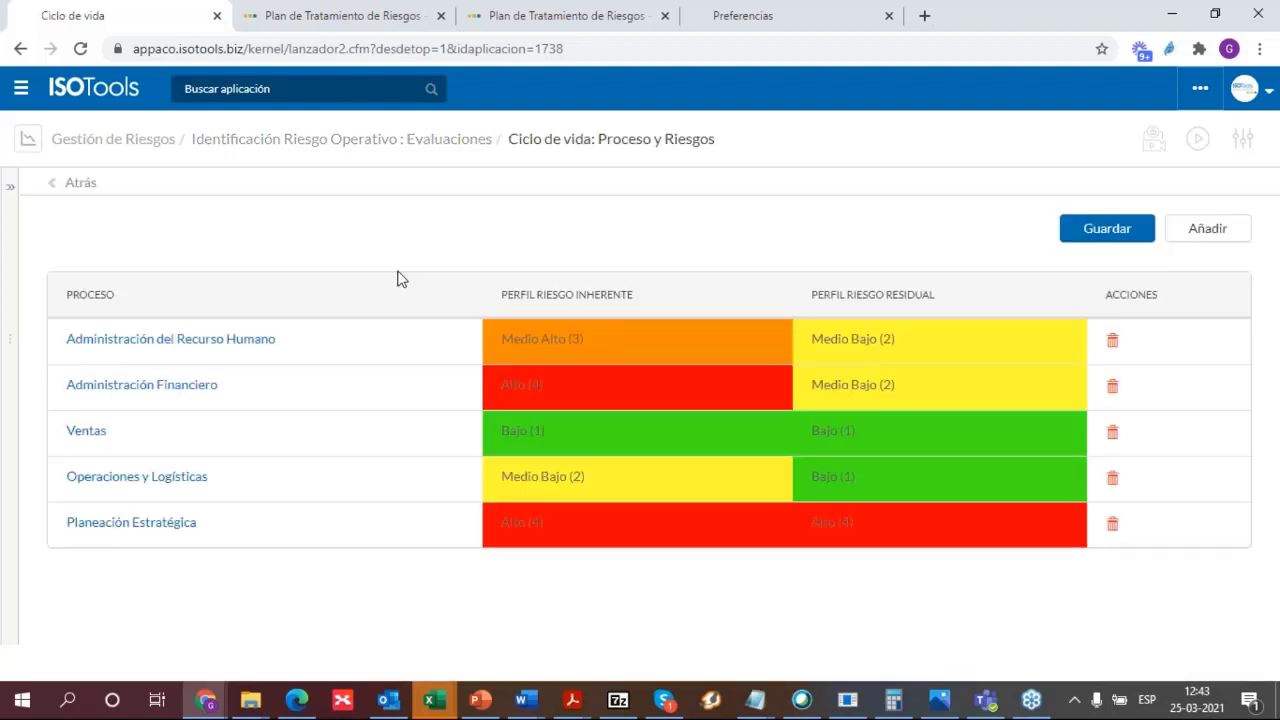
{"action": "left_click", "coordinate": [10, 187]}
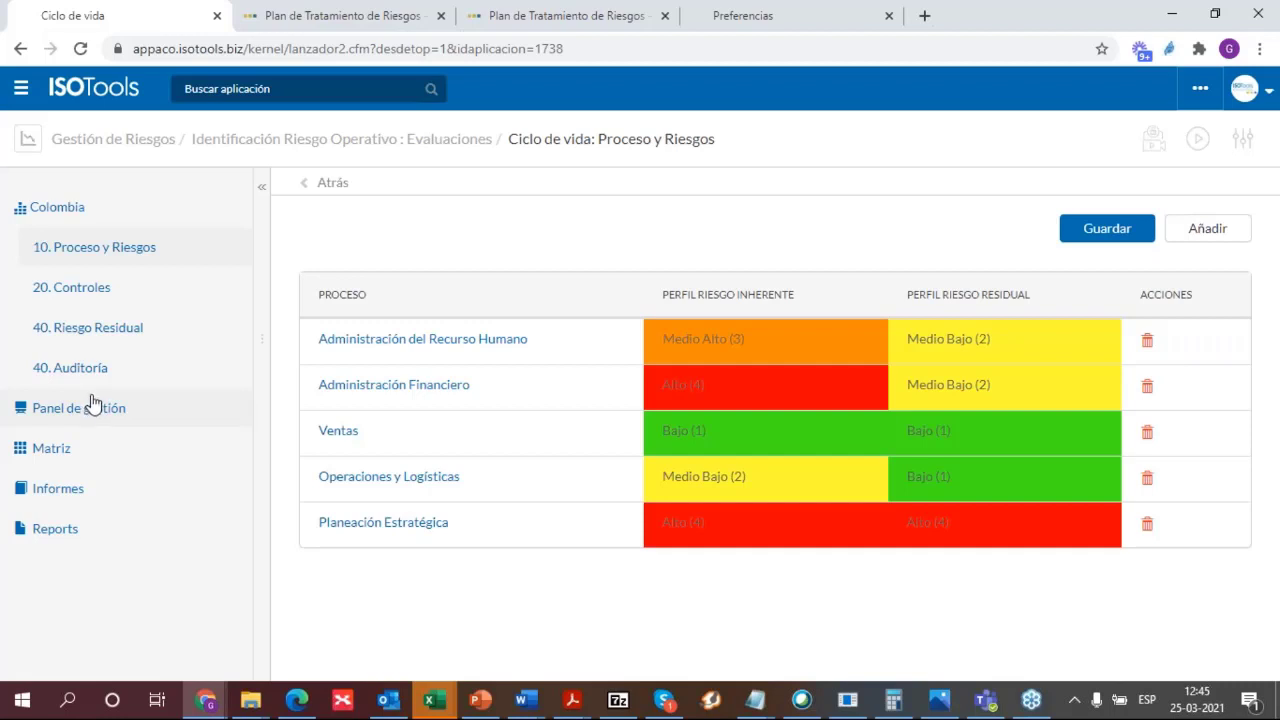
{"action": "left_click", "coordinate": [140, 262]}
Review the processes that can be added to the Colombia matrix, and close the list without adding any
{"action": "left_click", "coordinate": [1199, 234]}
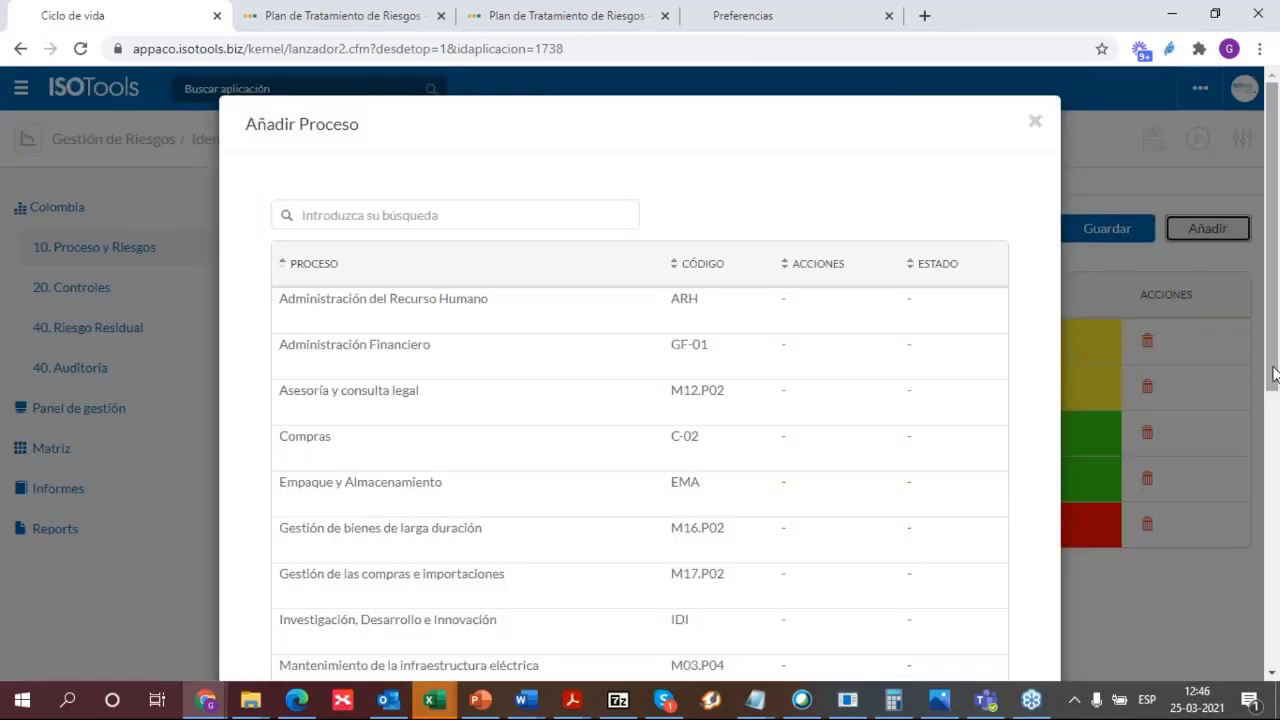
{"action": "left_click_drag", "start_coordinate": [1275, 370], "coordinate": [1276, 650]}
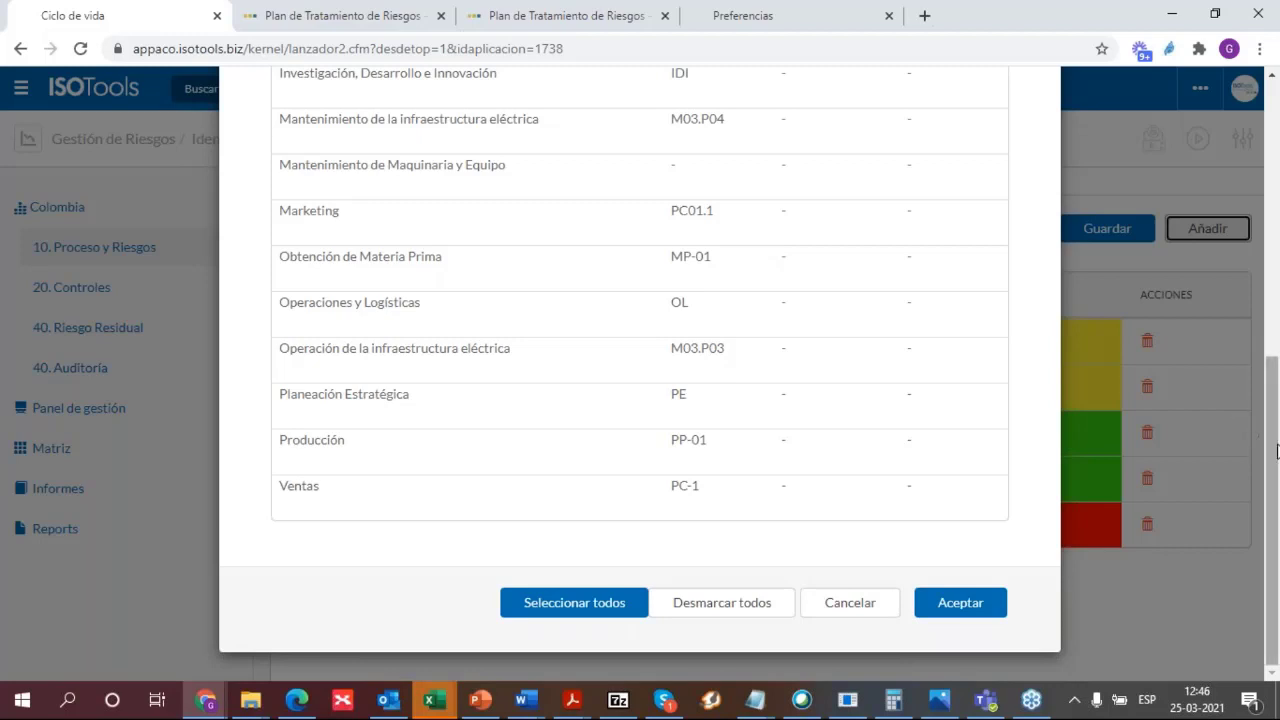
{"action": "left_click_drag", "start_coordinate": [1272, 428], "coordinate": [1276, 340]}
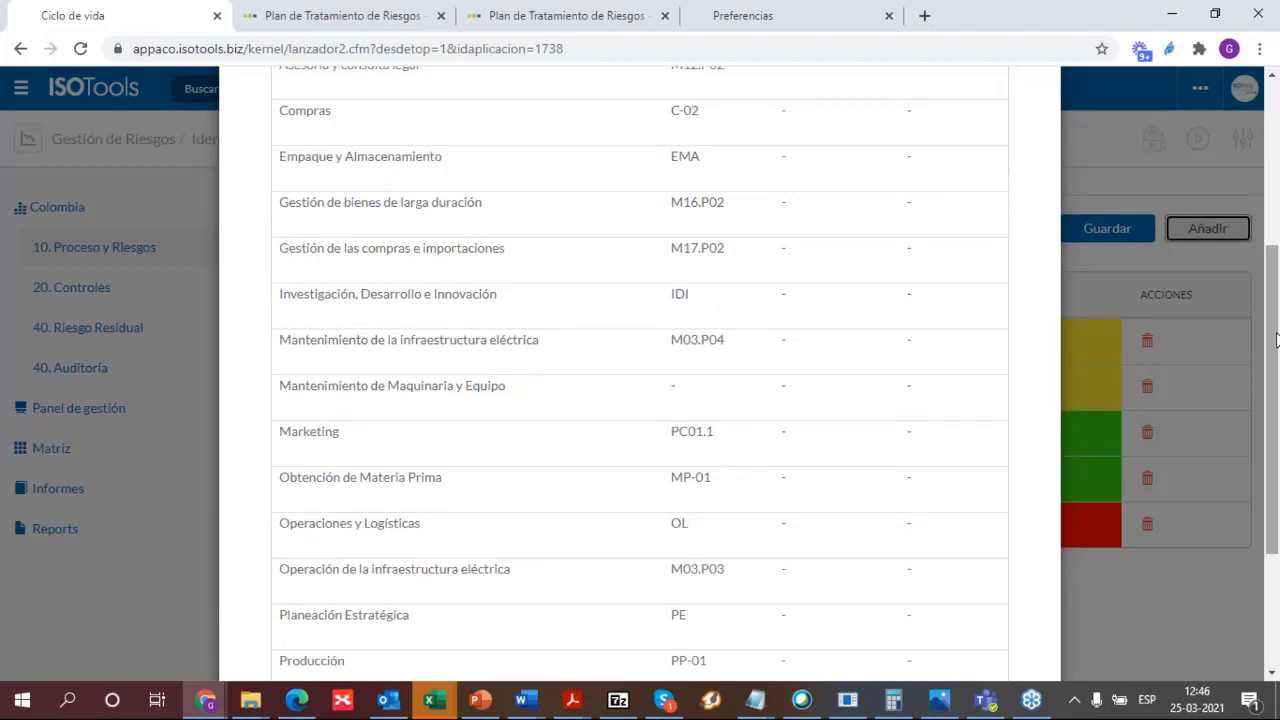
{"action": "left_click_drag", "start_coordinate": [1268, 415], "coordinate": [1276, 543]}
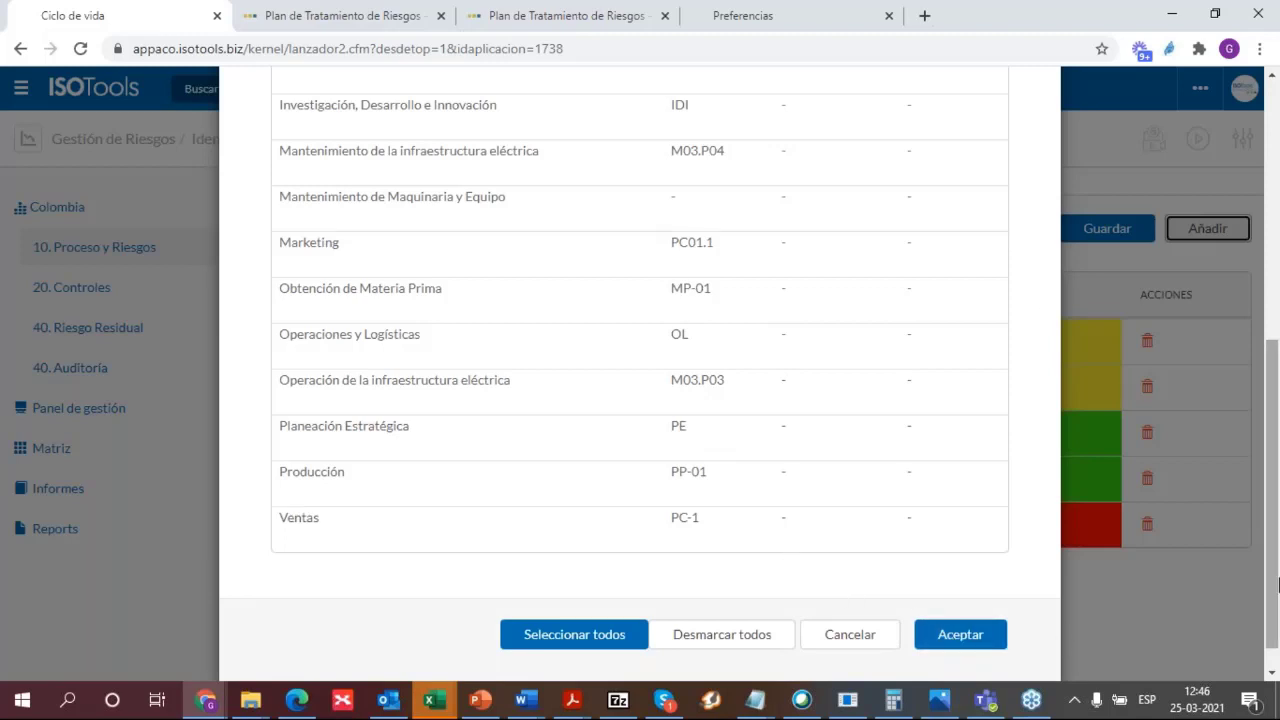
{"action": "left_click_drag", "start_coordinate": [1278, 585], "coordinate": [1278, 330]}
{"action": "left_click", "coordinate": [1034, 123]}
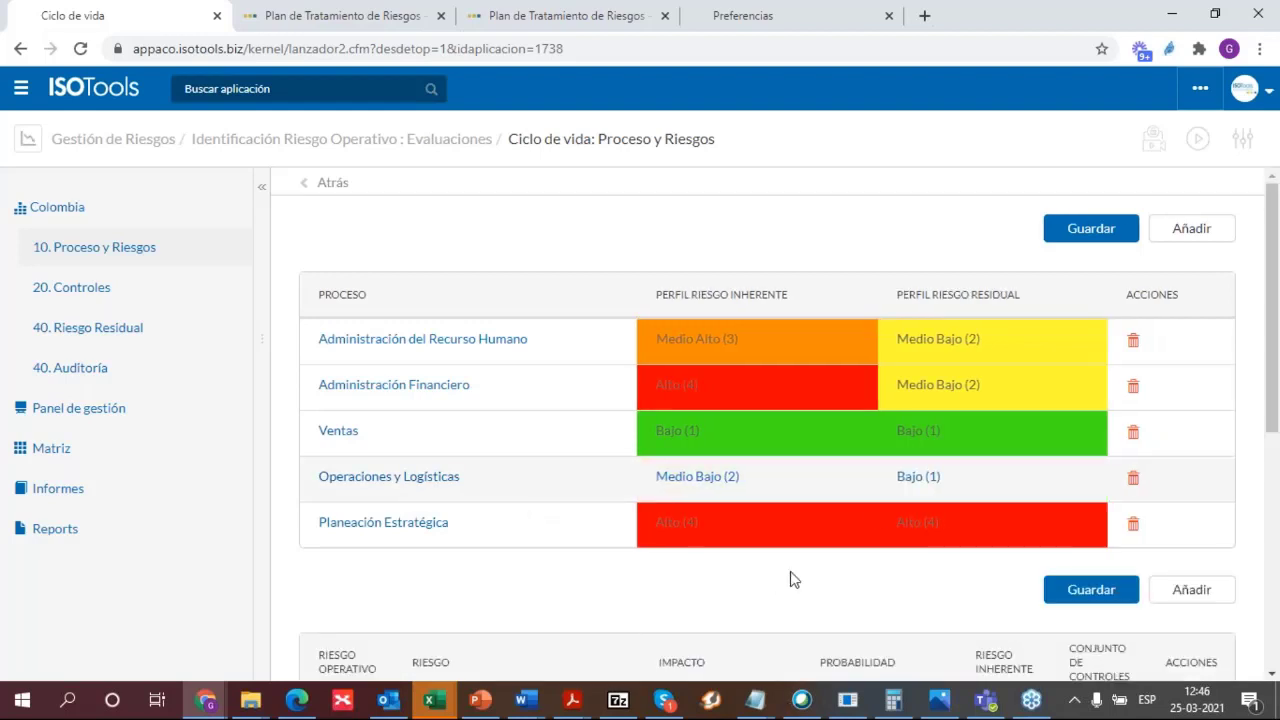
In the Operaciones y Logísticas risks, set RO-LOG-008's impact to Alto (4) and probability to Probable (4), and save
{"action": "left_click_drag", "start_coordinate": [1277, 400], "coordinate": [1277, 557]}
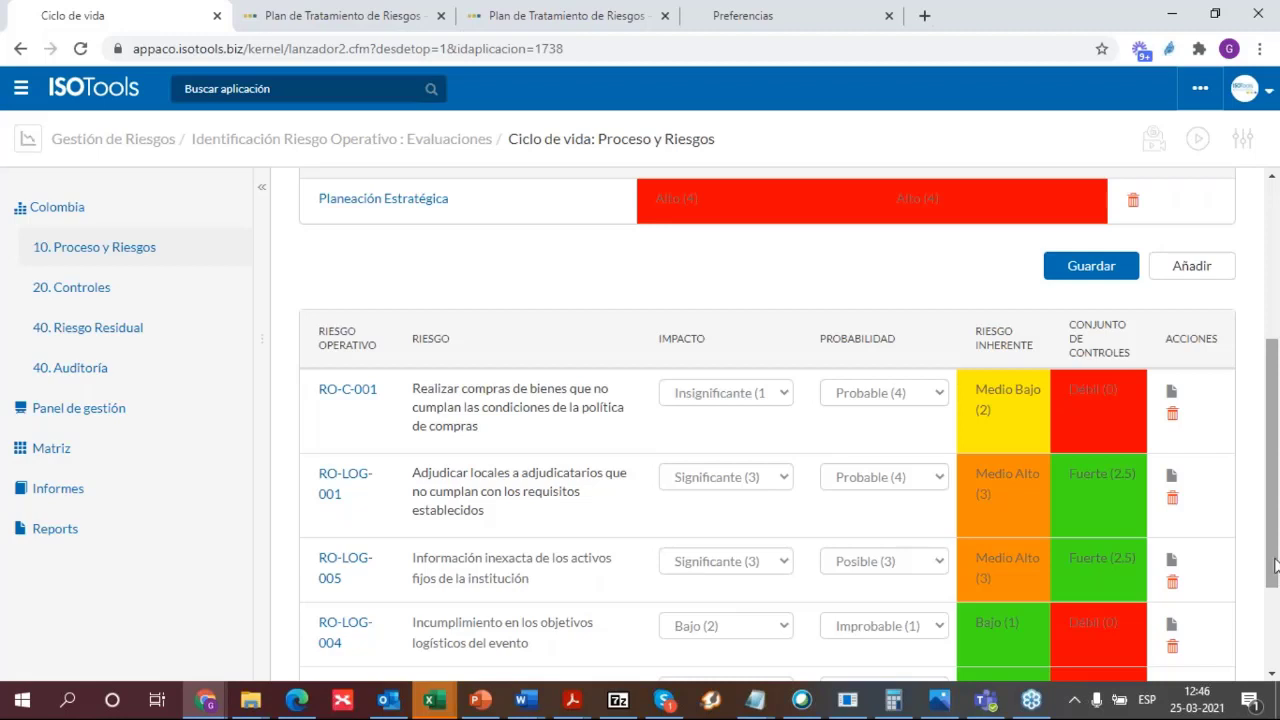
{"action": "left_click_drag", "start_coordinate": [1276, 560], "coordinate": [1275, 655]}
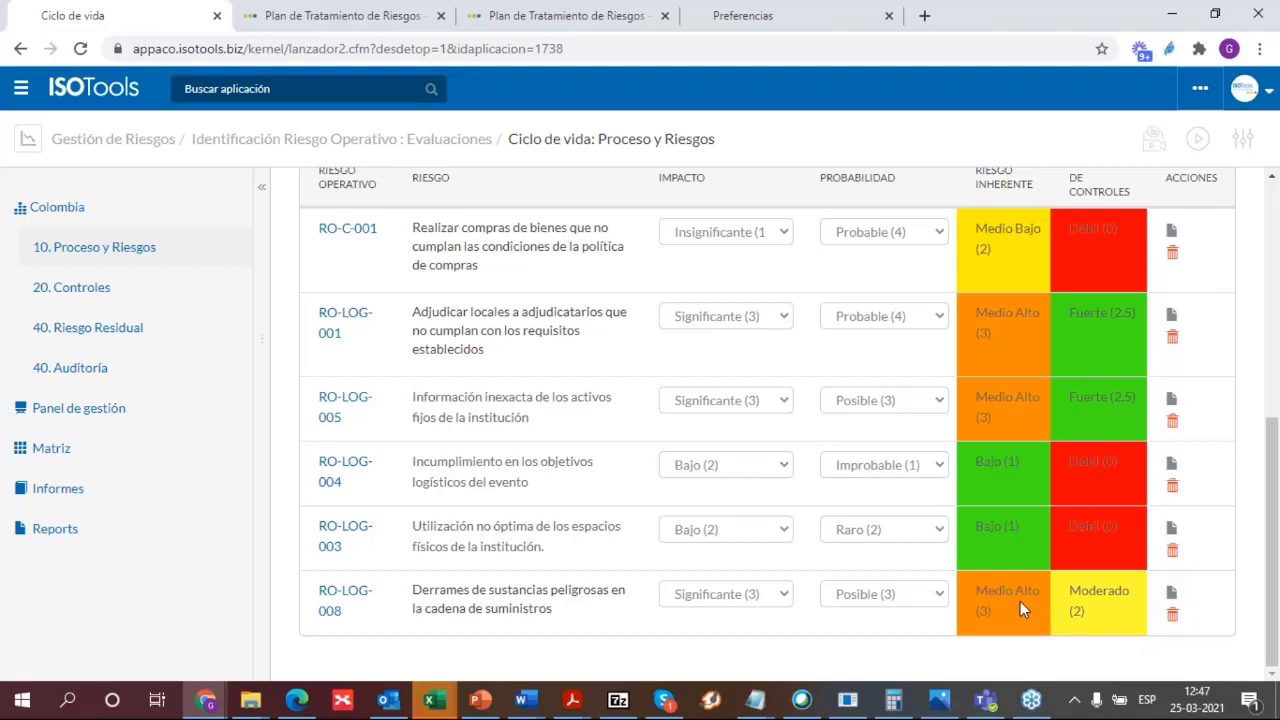
{"action": "left_click", "coordinate": [783, 597]}
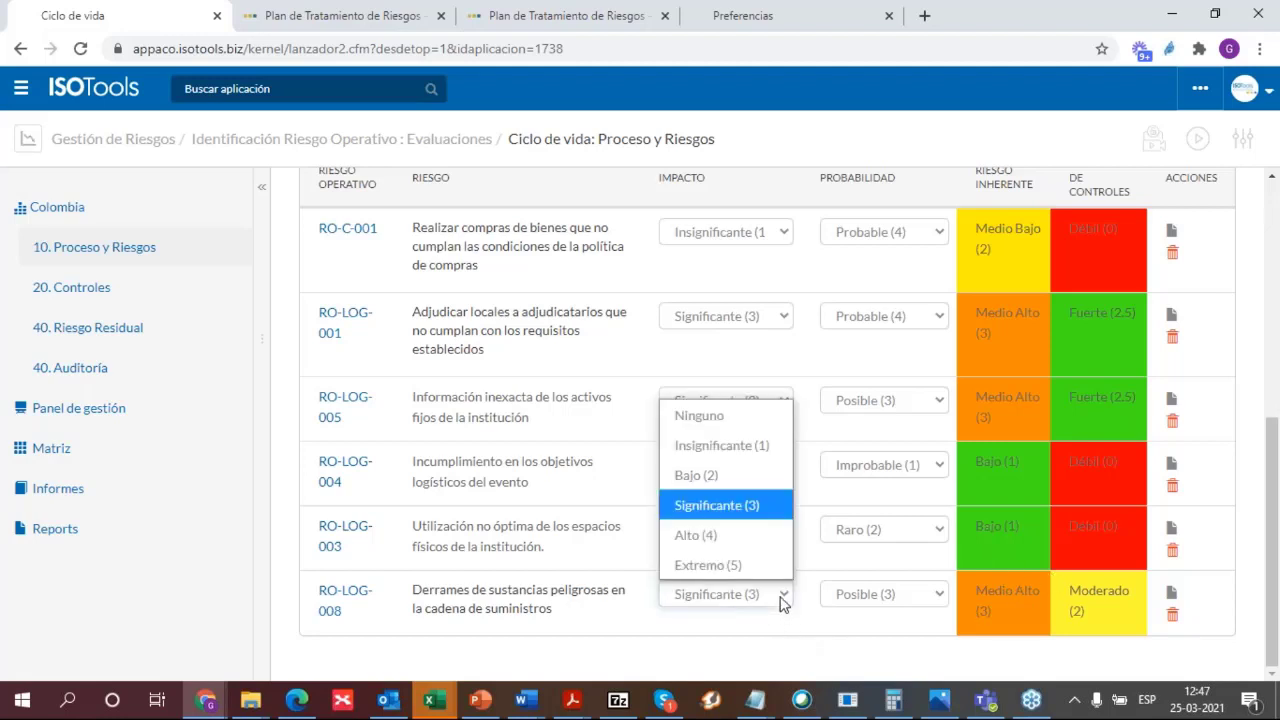
{"action": "left_click", "coordinate": [766, 540]}
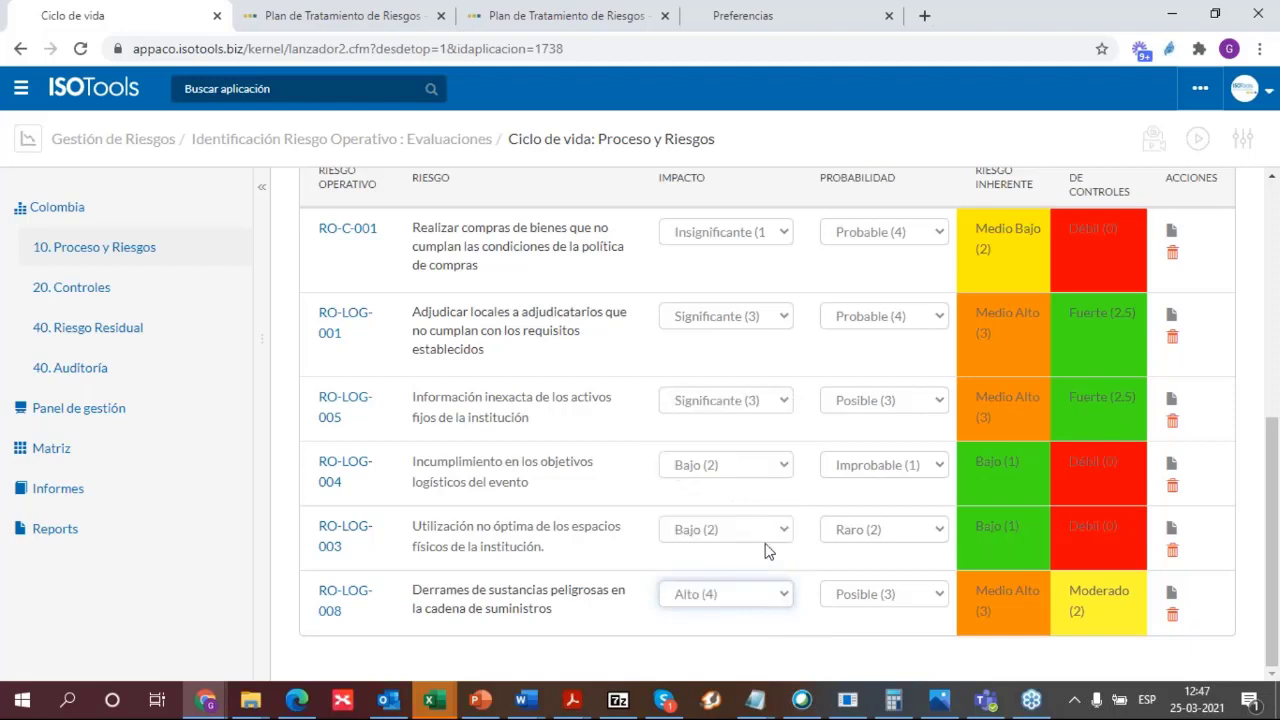
{"action": "left_click", "coordinate": [871, 604]}
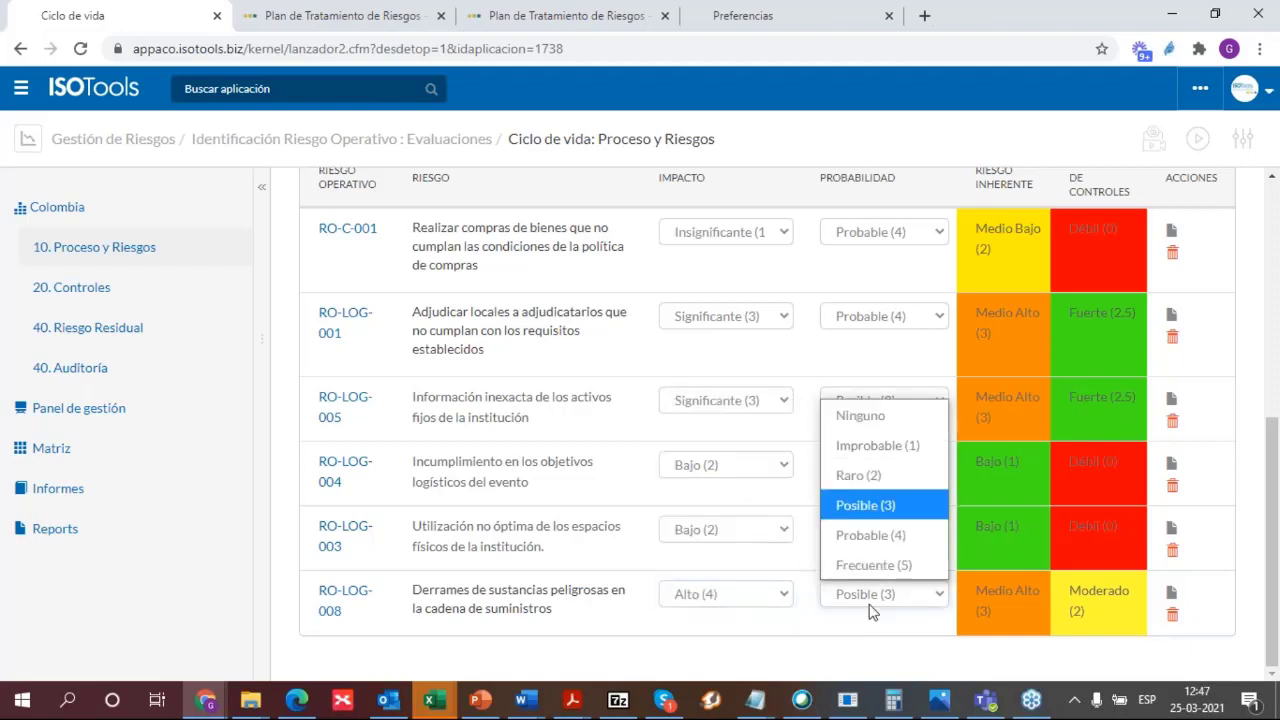
{"action": "left_click", "coordinate": [894, 547]}
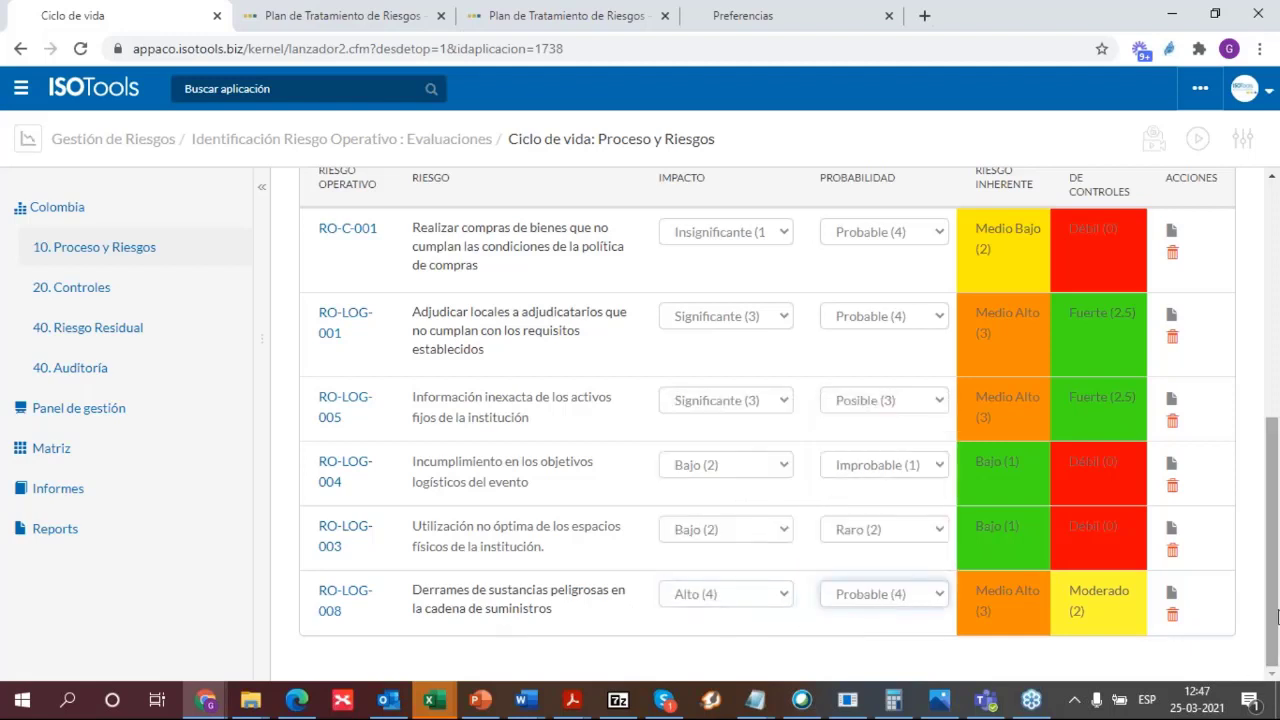
{"action": "scroll", "coordinate": [1277, 617], "scroll_direction": "up", "scroll_amount": 3}
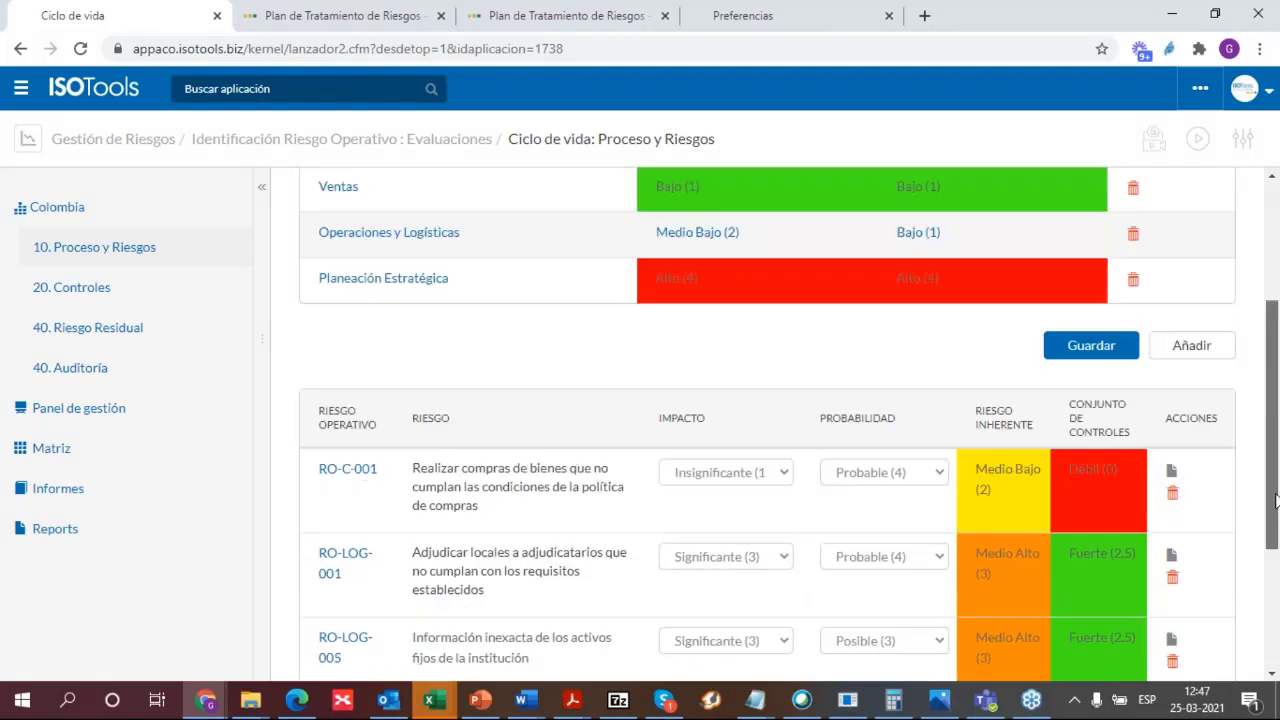
{"action": "left_click", "coordinate": [1127, 350]}
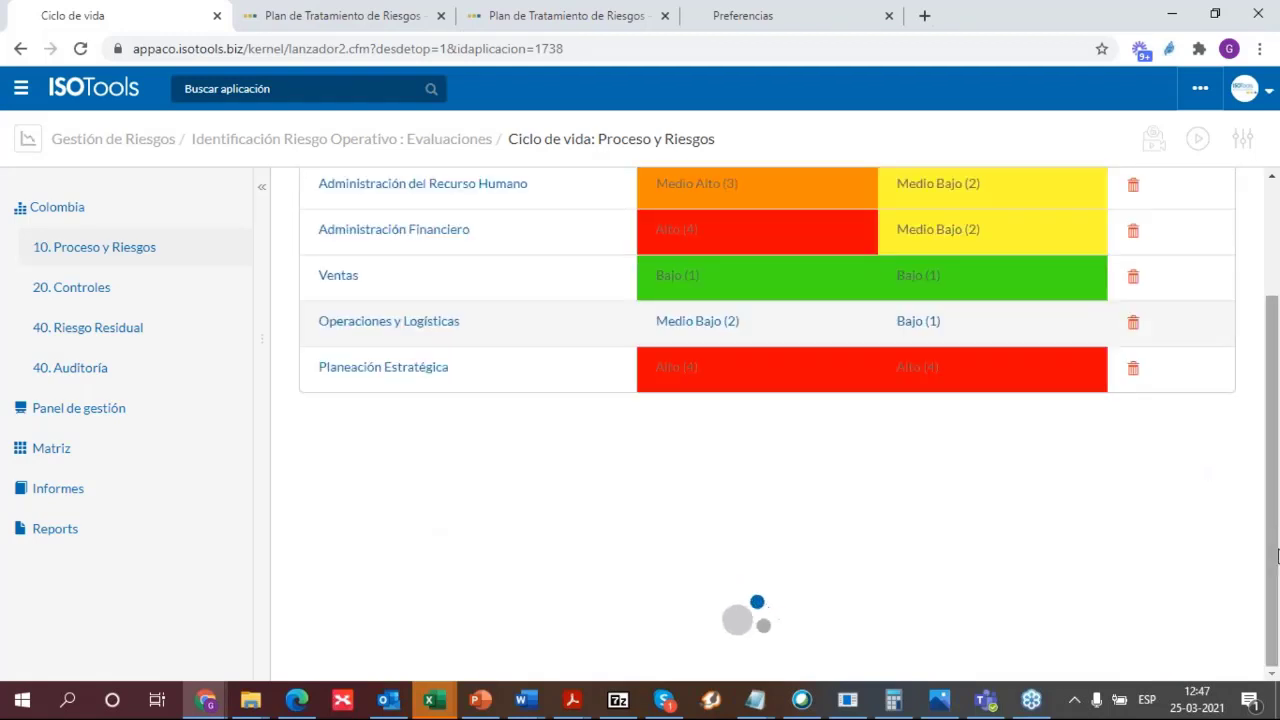
{"action": "scroll", "coordinate": [1277, 600], "scroll_direction": "down", "scroll_amount": 2}
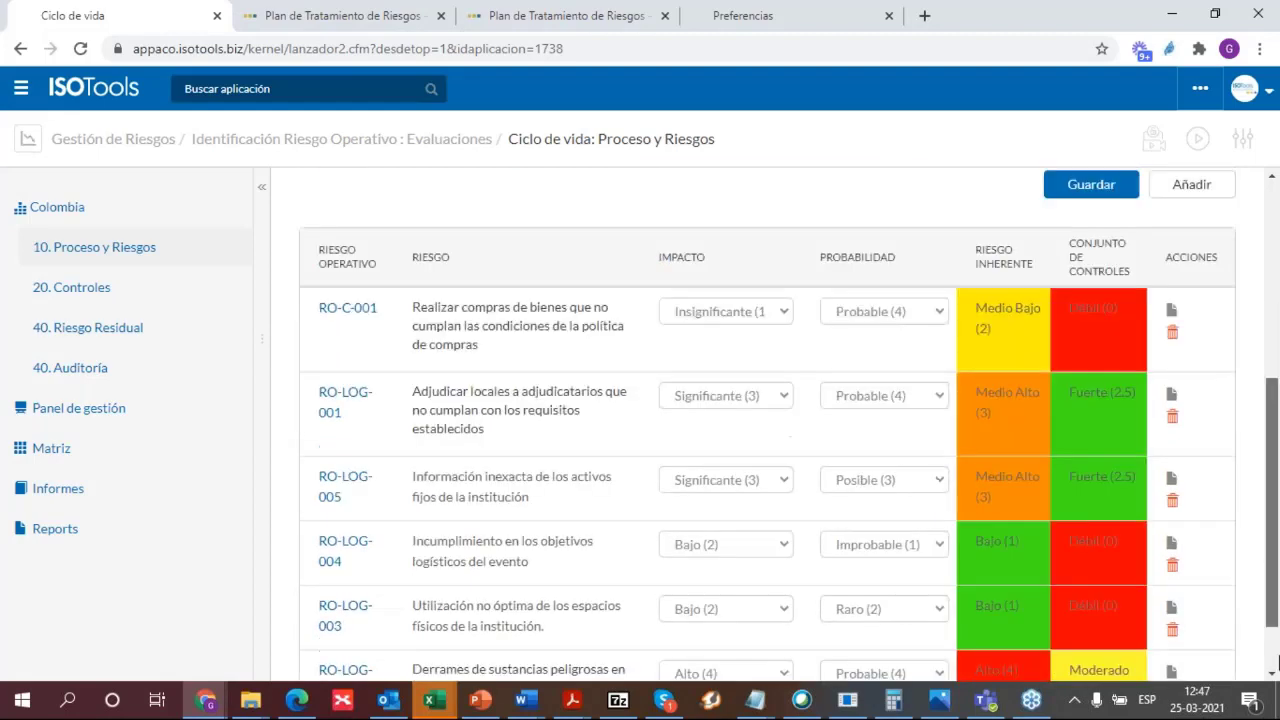
{"action": "scroll", "coordinate": [1277, 657], "scroll_direction": "down", "scroll_amount": 1}
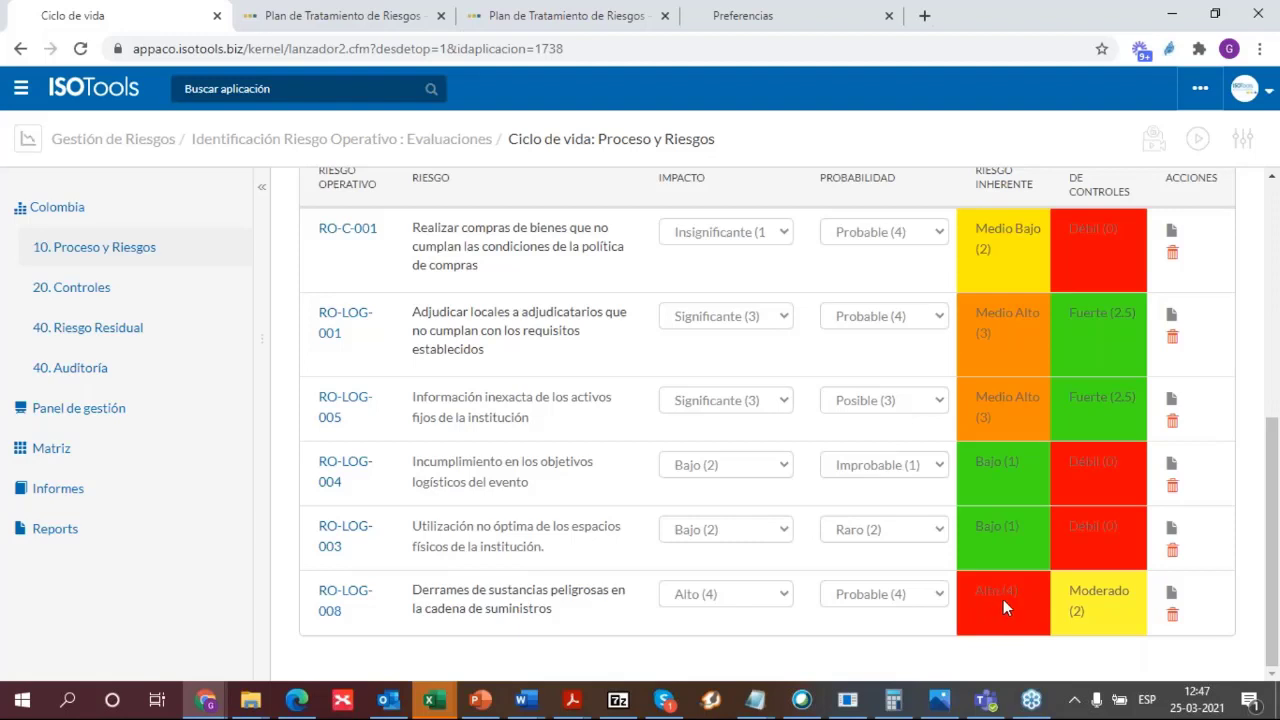
Open the controls of risk RO-LOG-008 and examine the code and ratings of control CT-LOG-009
{"action": "left_click", "coordinate": [356, 600]}
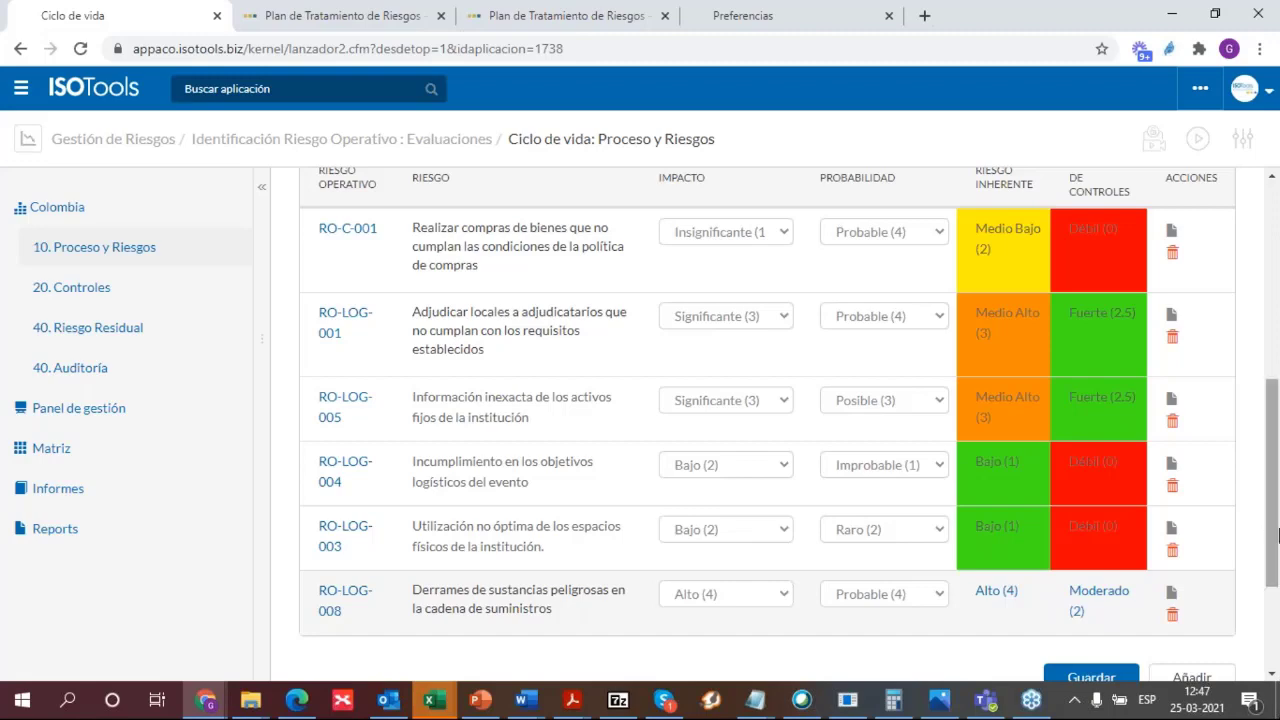
{"action": "left_click_drag", "start_coordinate": [1278, 535], "coordinate": [1278, 618]}
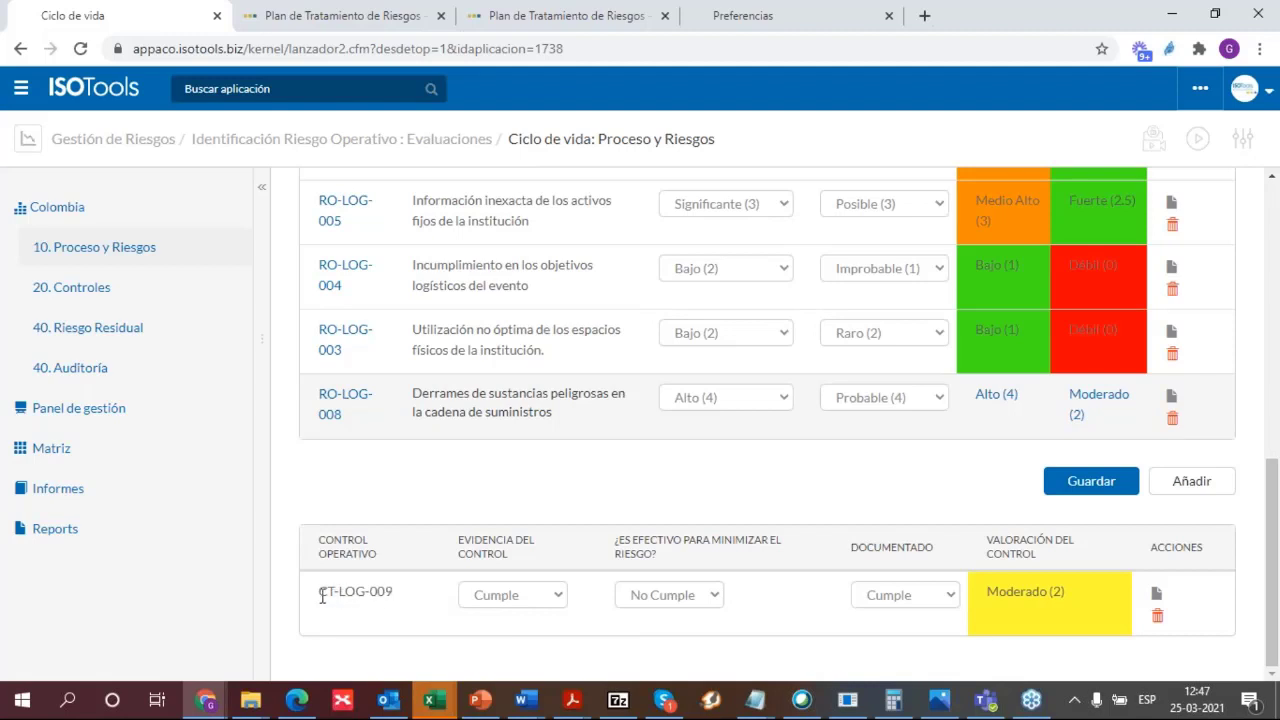
{"action": "left_click_drag", "start_coordinate": [322, 596], "coordinate": [397, 603]}
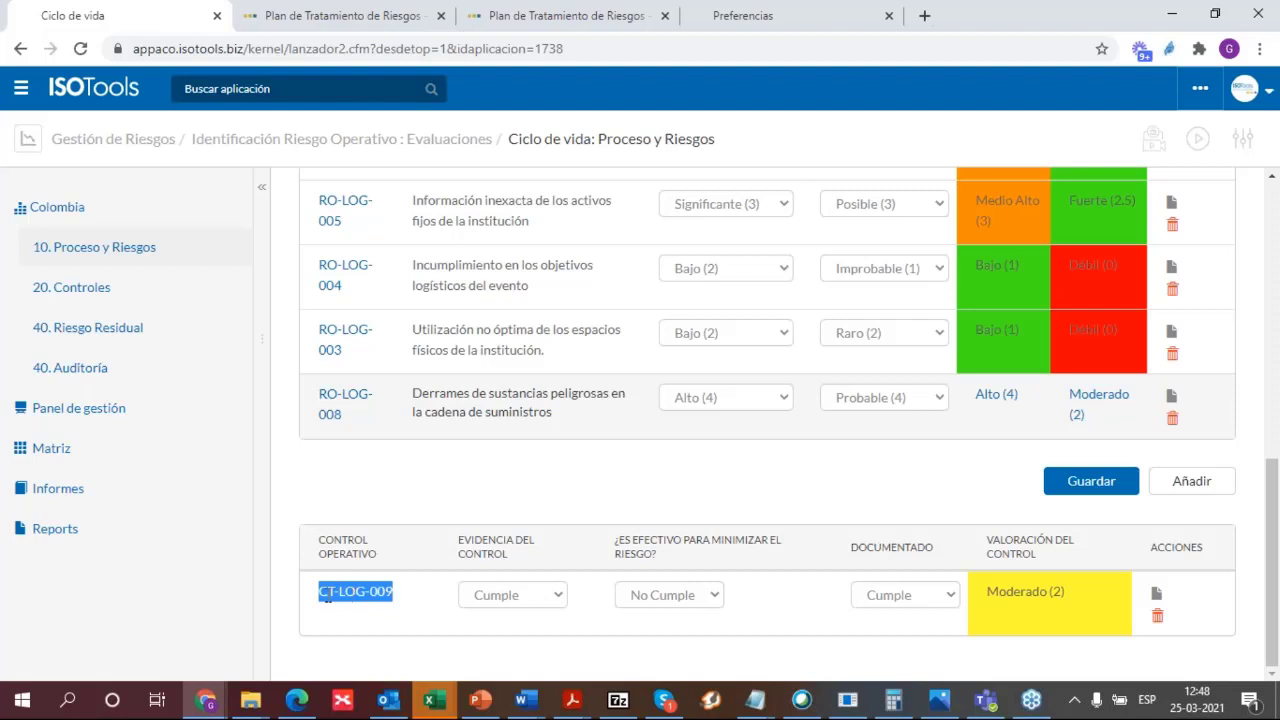
{"action": "left_click", "coordinate": [320, 592]}
{"action": "left_click_drag", "start_coordinate": [320, 592], "coordinate": [413, 600]}
{"action": "left_click", "coordinate": [336, 592]}
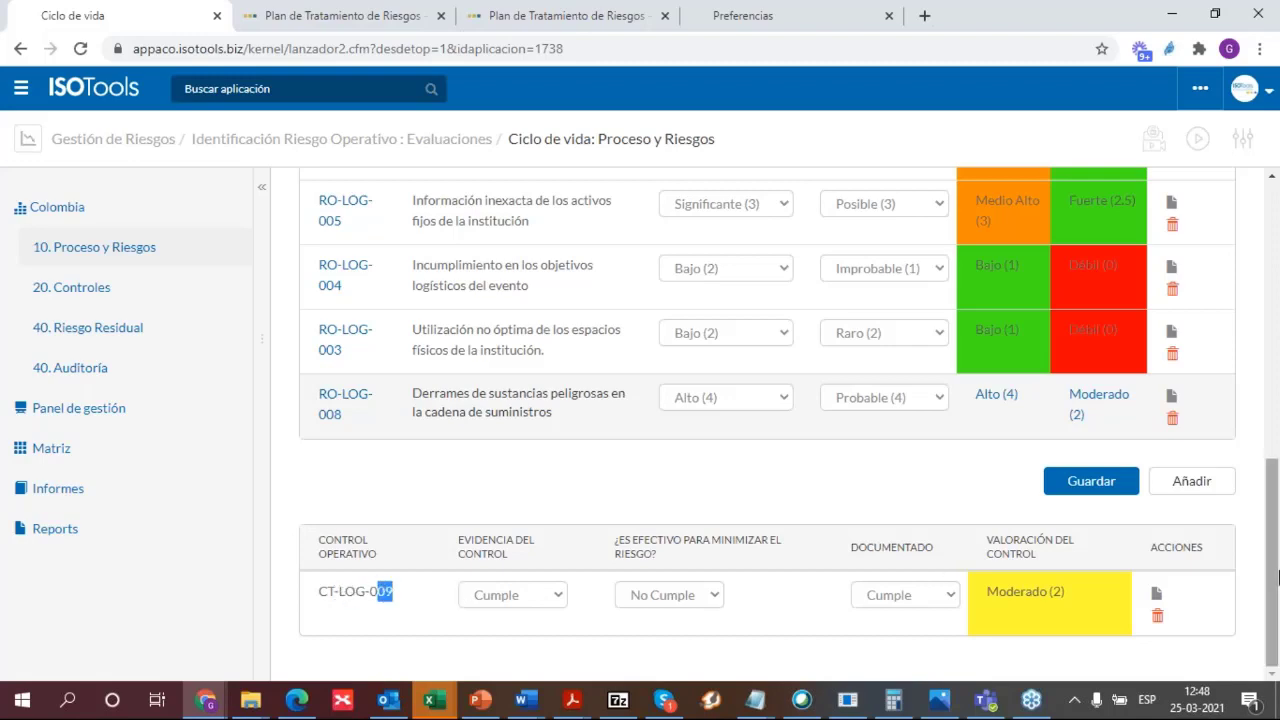
{"action": "mouse_move", "coordinate": [1275, 580]}
{"action": "left_mouse_down"}
{"action": "mouse_move", "coordinate": [1275, 455]}
{"action": "mouse_move", "coordinate": [1276, 602]}
{"action": "left_mouse_up"}
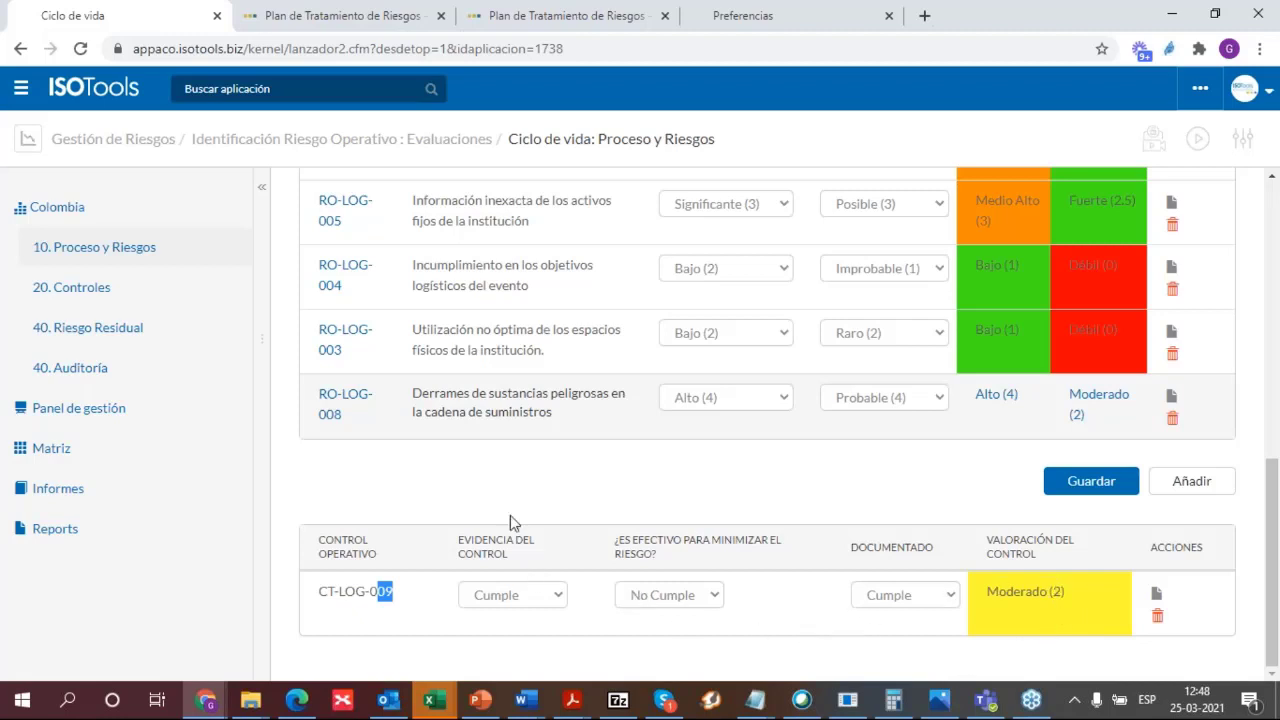
Check the rating options of control CT-LOG-009, set its effectiveness in minimizing the risk to Cumple, and save
{"action": "left_click", "coordinate": [543, 595]}
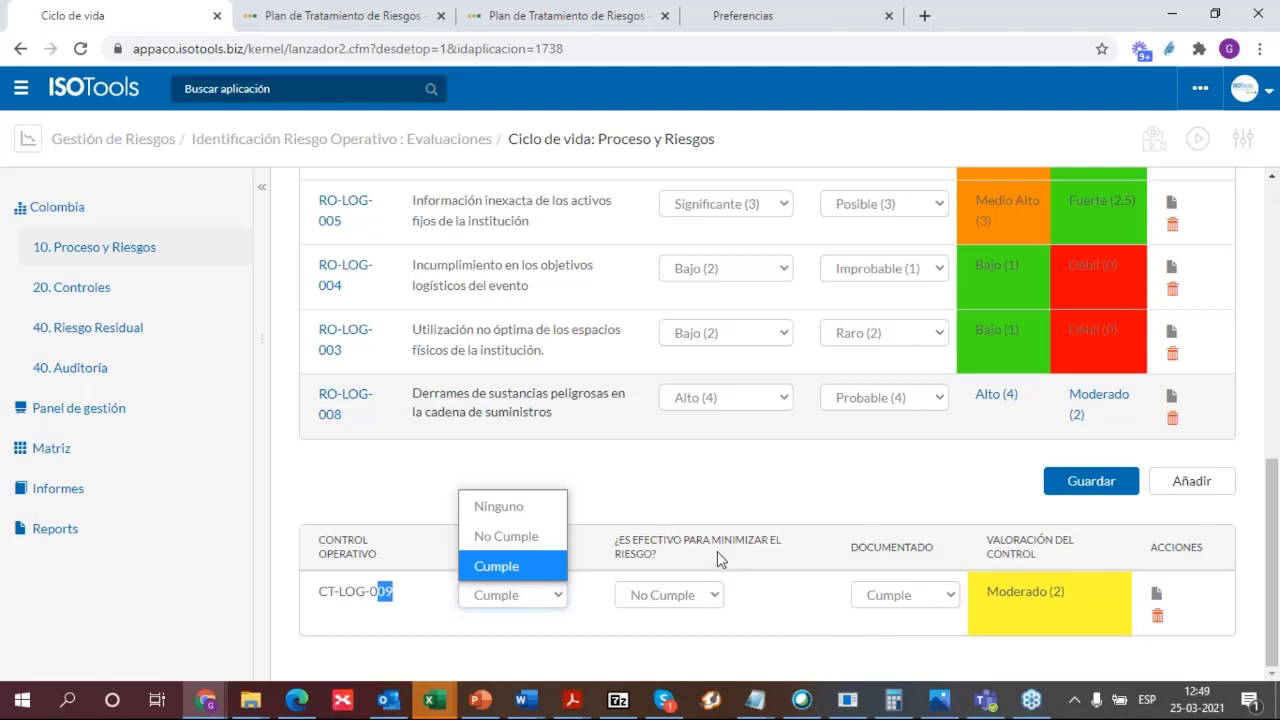
{"action": "left_click", "coordinate": [710, 602]}
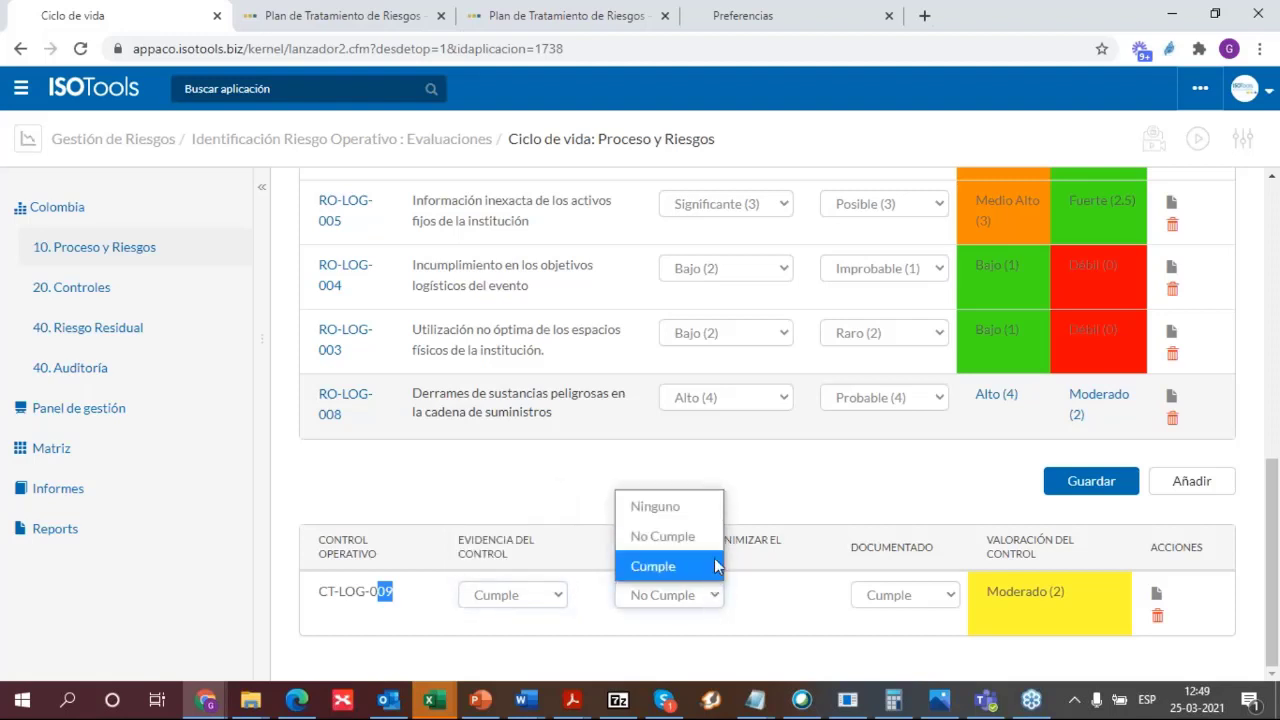
{"action": "left_click", "coordinate": [936, 594]}
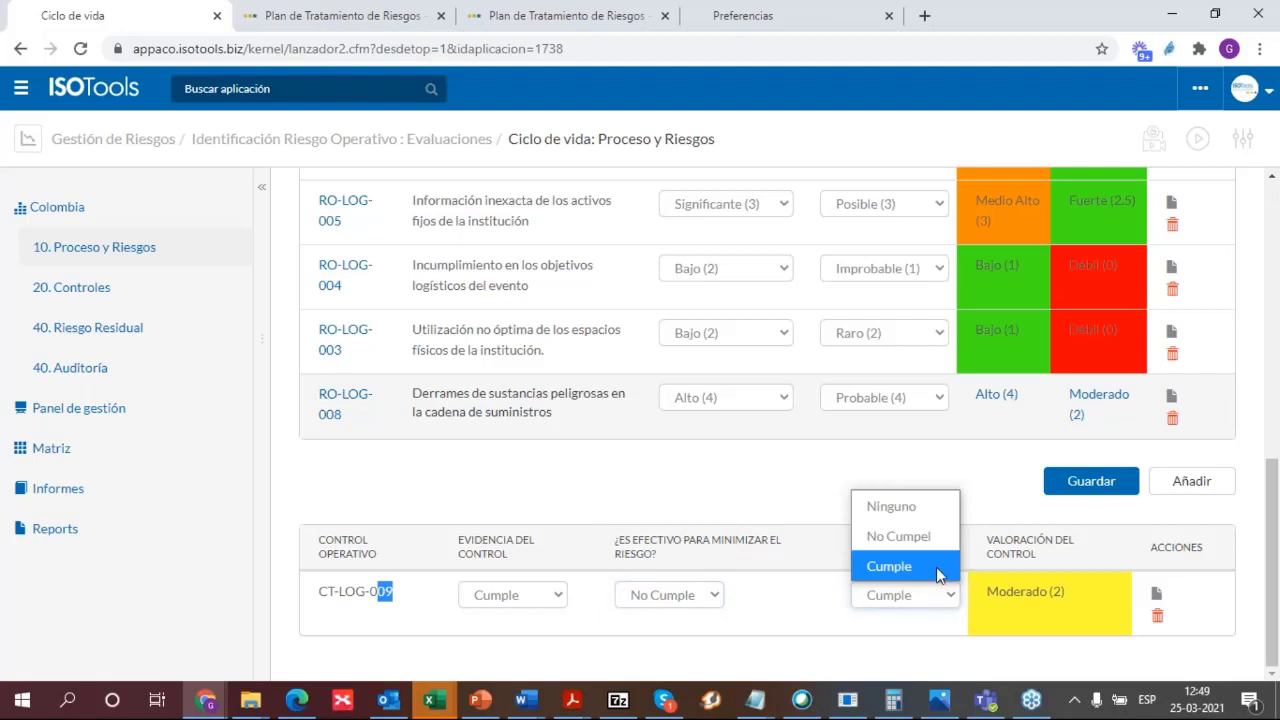
{"action": "left_click", "coordinate": [670, 592]}
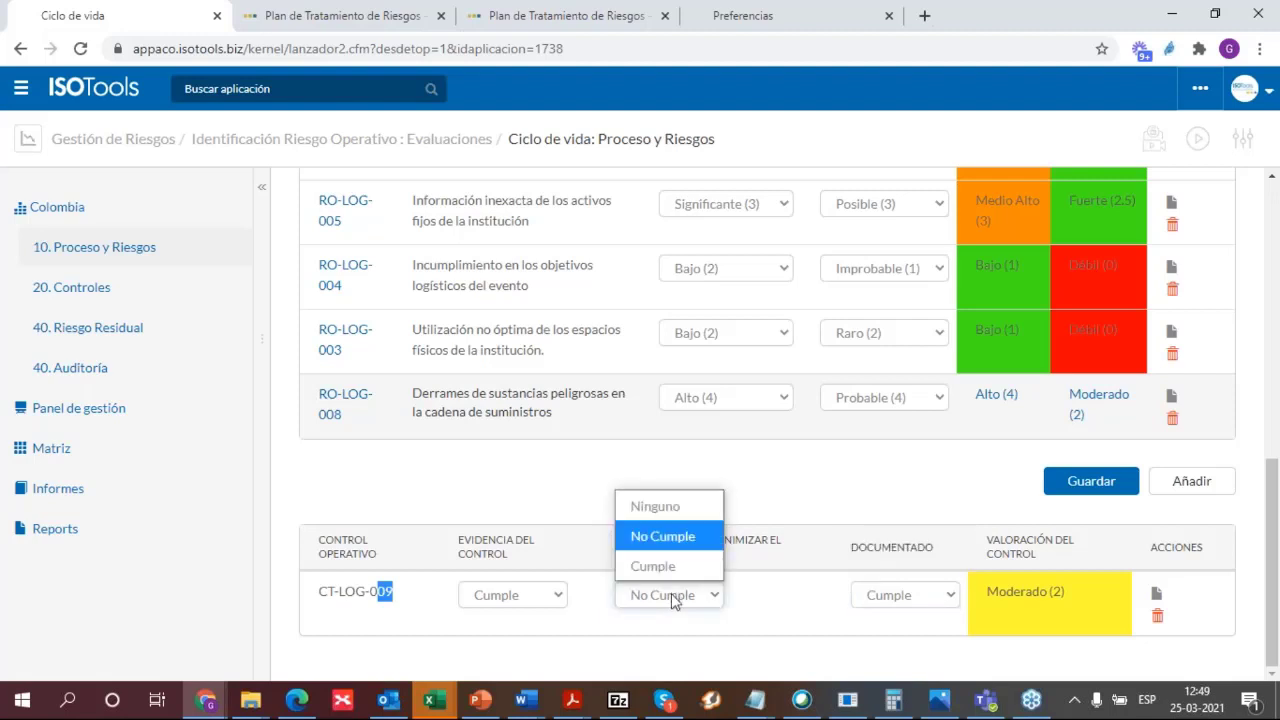
{"action": "left_click", "coordinate": [678, 577]}
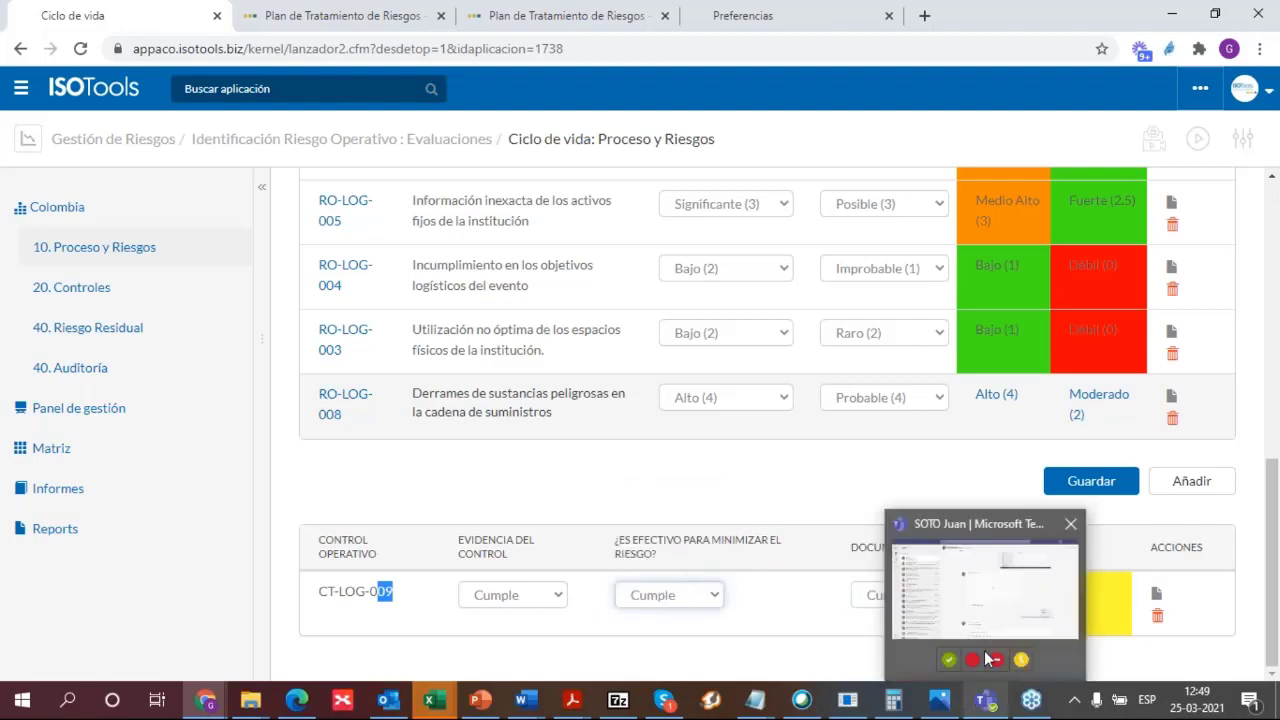
{"action": "left_click", "coordinate": [1108, 484]}
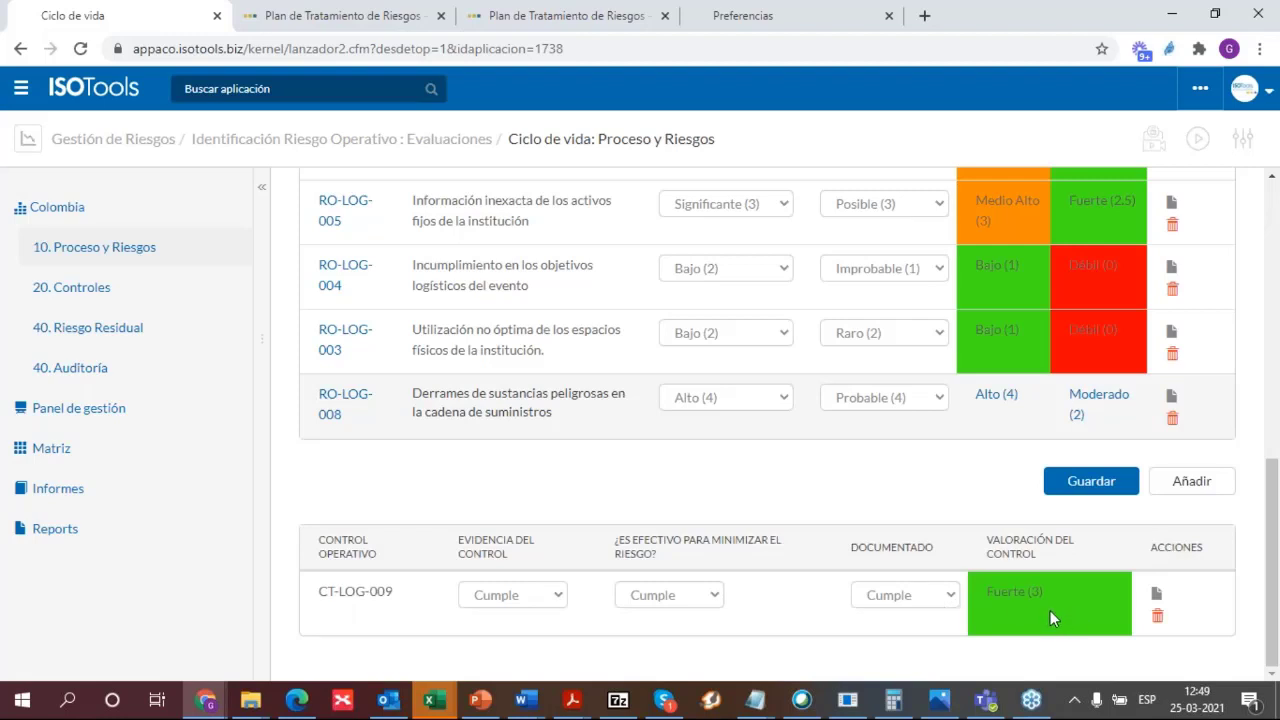
Go to the Controles stage of the life cycle and open the controls of risk RO-LOG-008
{"action": "left_click", "coordinate": [88, 290]}
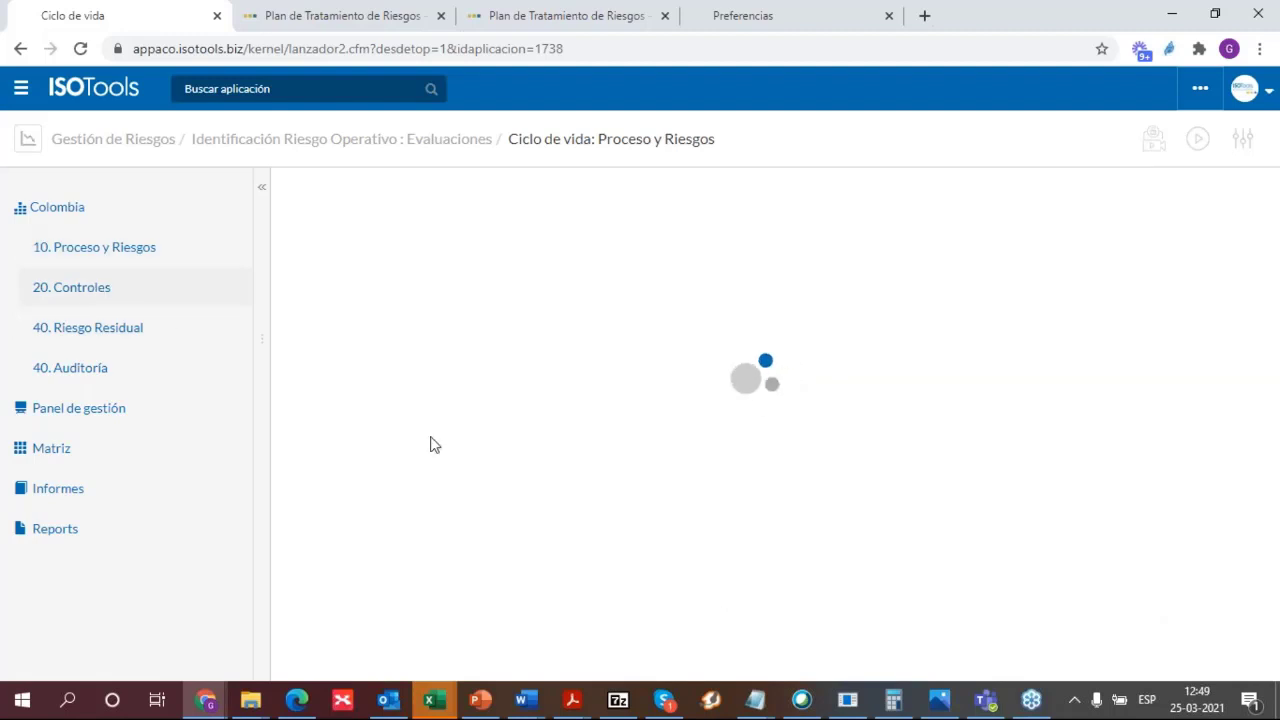
{"action": "left_click", "coordinate": [261, 188]}
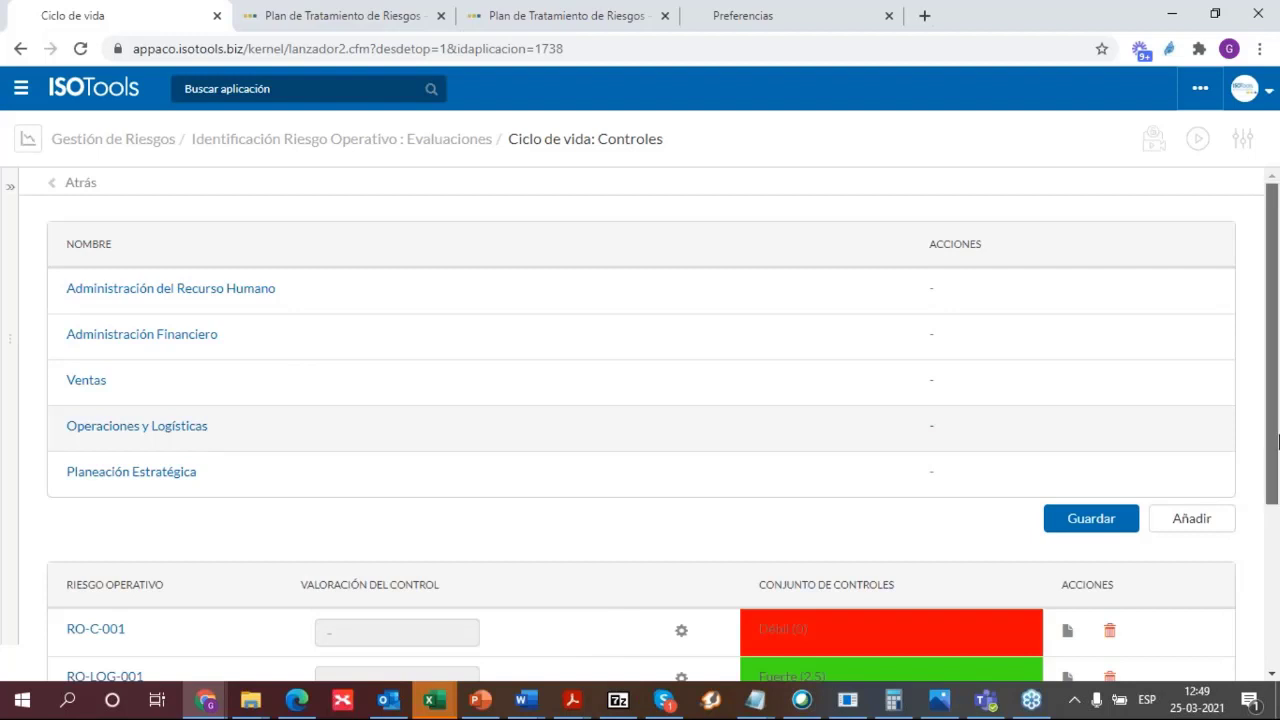
{"action": "left_click_drag", "start_coordinate": [1277, 459], "coordinate": [1277, 597]}
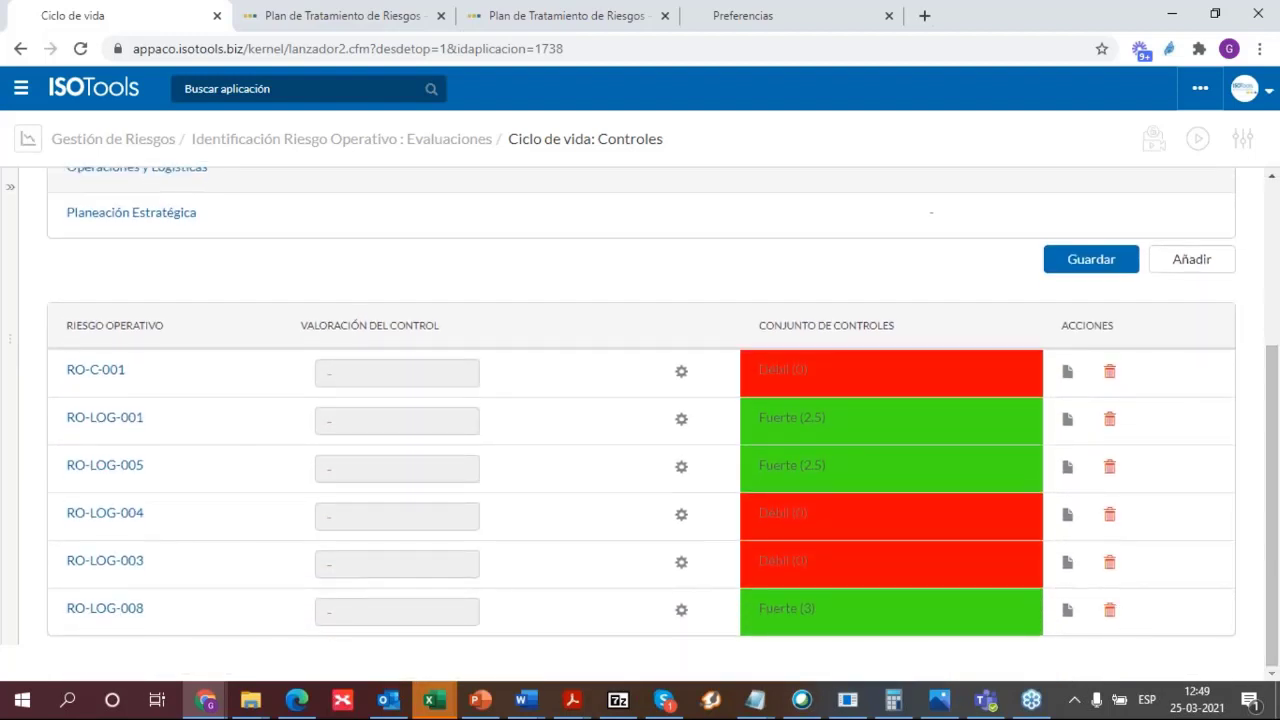
{"action": "left_click", "coordinate": [127, 617]}
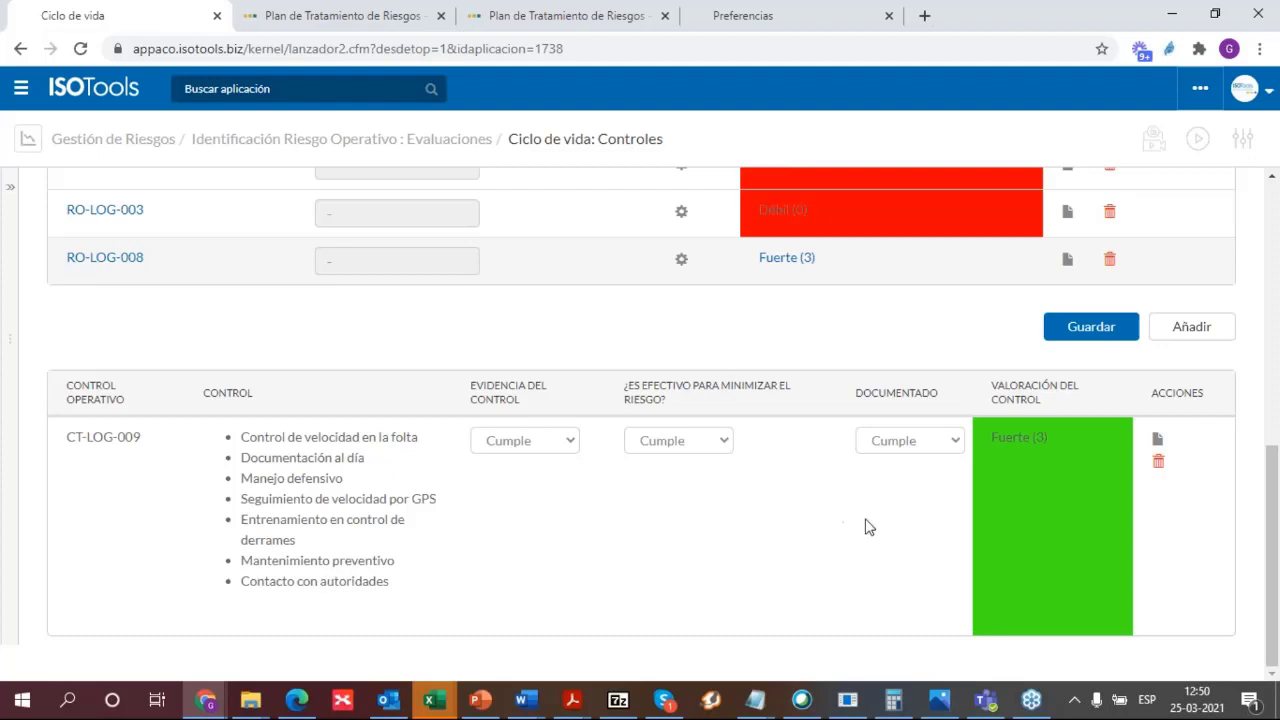
Set control CT-LOG-009's documentation rating to No Cumpel and its effectiveness in minimizing the risk to No Cumple, and save
{"action": "left_click", "coordinate": [944, 450]}
{"action": "left_click", "coordinate": [929, 497]}
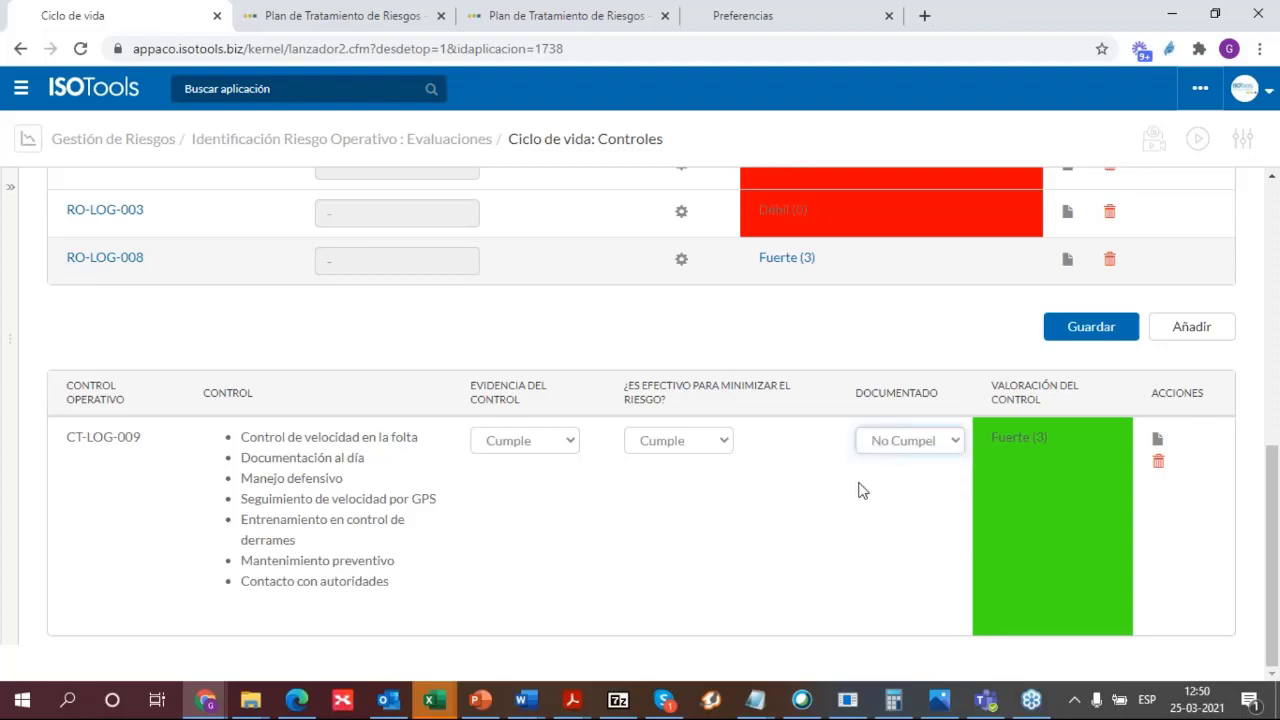
{"action": "left_click", "coordinate": [709, 440]}
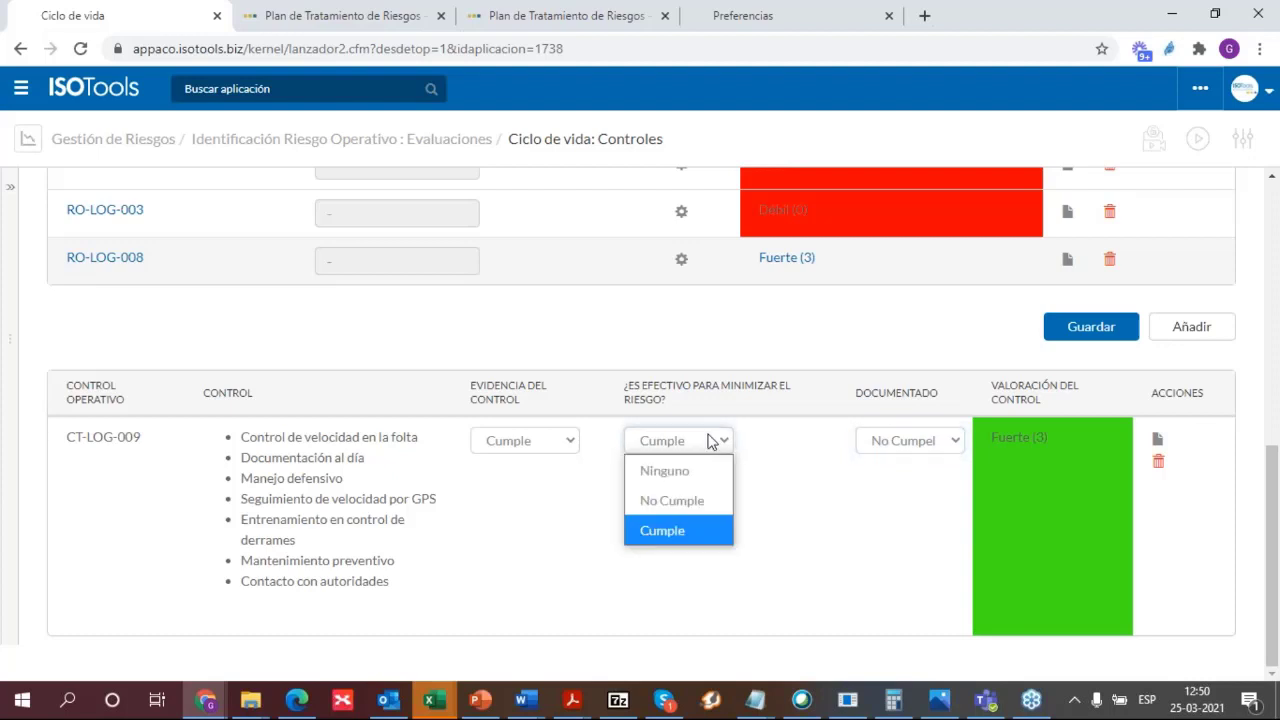
{"action": "left_click", "coordinate": [708, 502]}
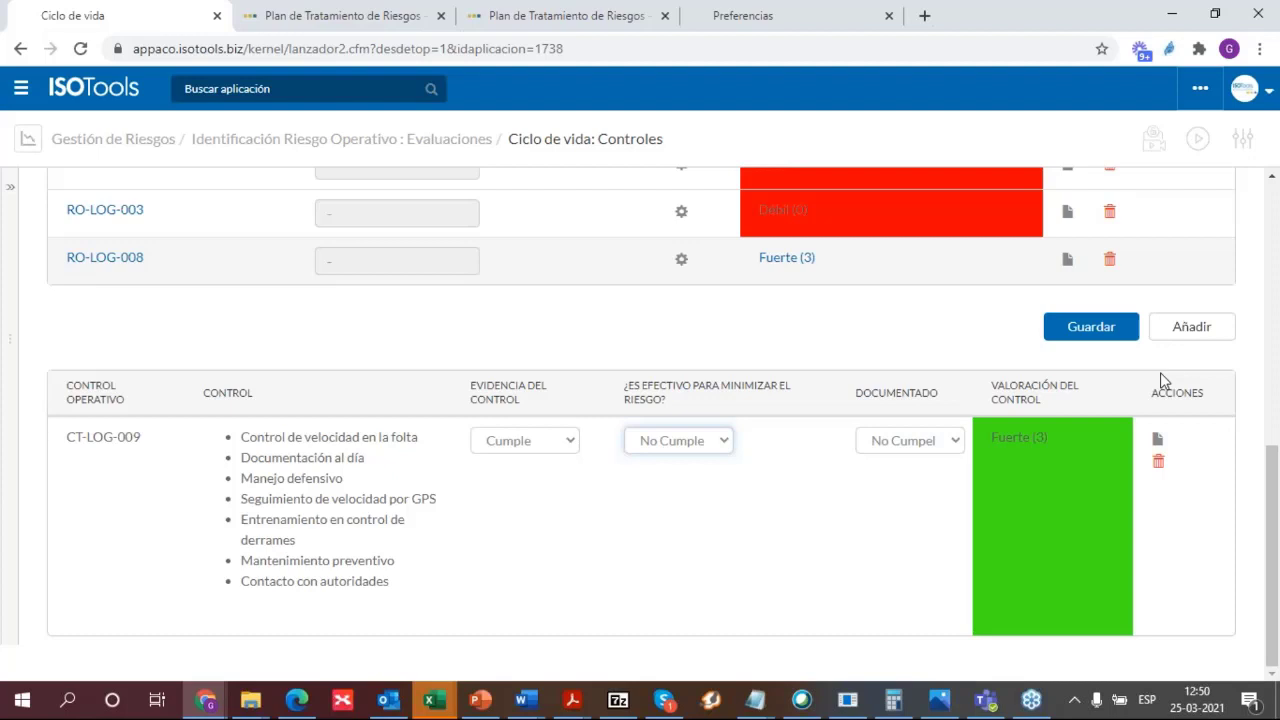
{"action": "left_click", "coordinate": [1103, 334]}
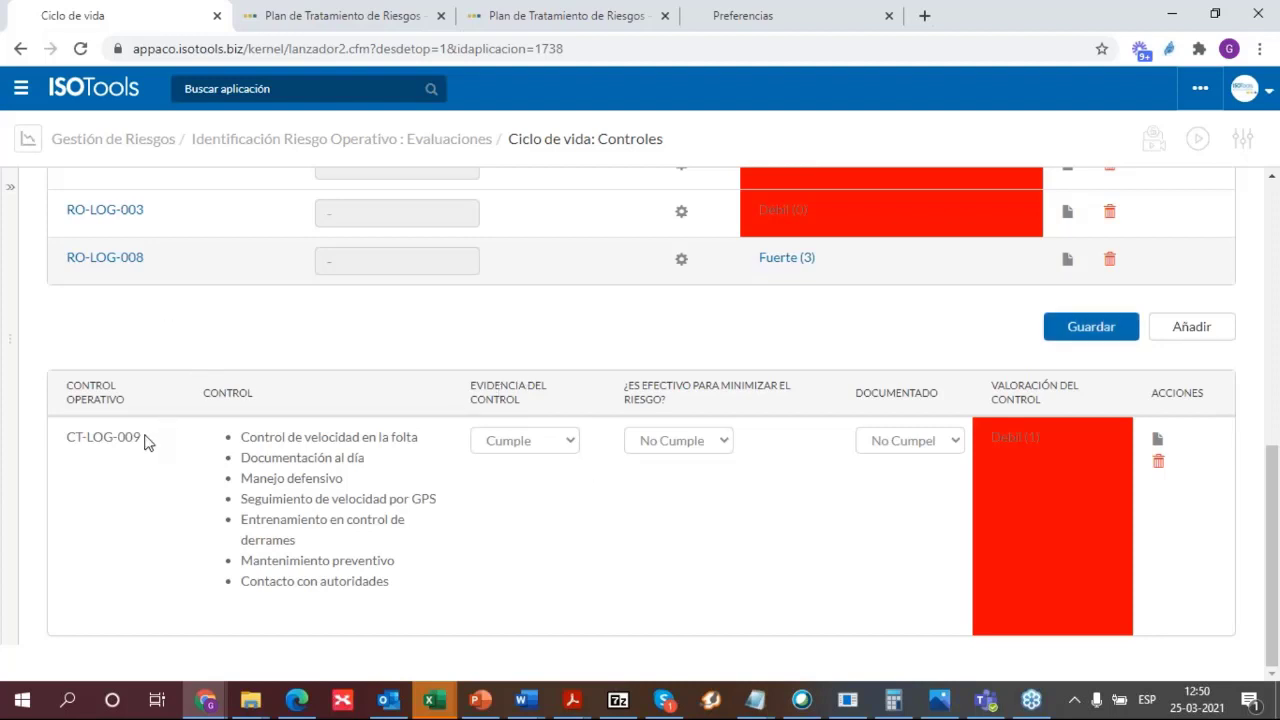
Start adding an operational control to RO-LOG-008 and browse the existing controls through to the second page
{"action": "left_click", "coordinate": [1212, 336]}
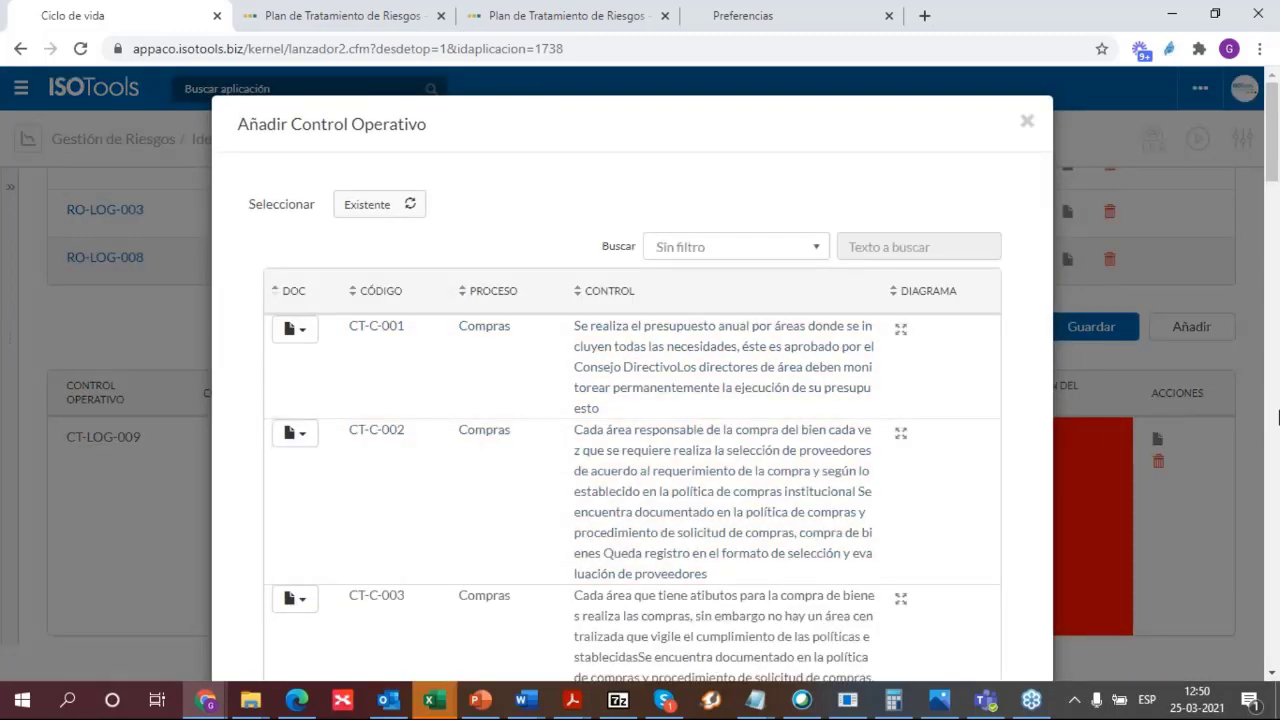
{"action": "scroll", "coordinate": [1278, 430], "scroll_direction": "down", "scroll_amount": 15}
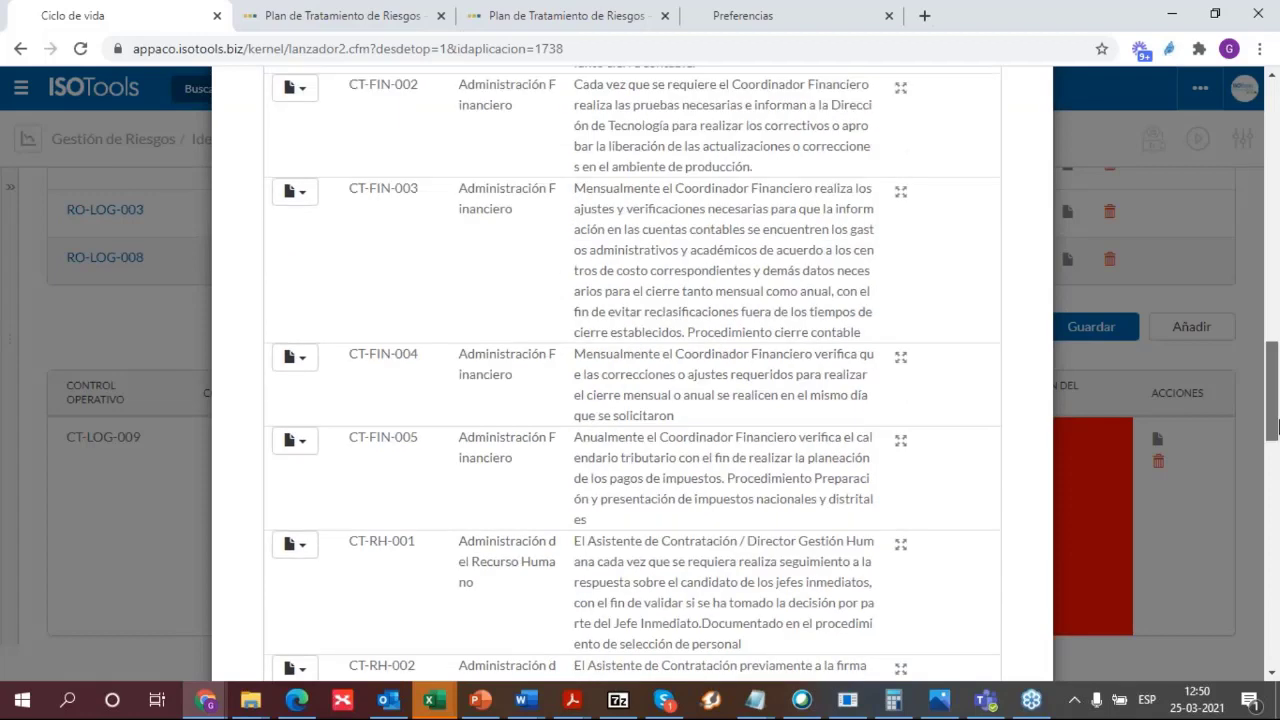
{"action": "left_click_drag", "start_coordinate": [1278, 438], "coordinate": [1278, 648]}
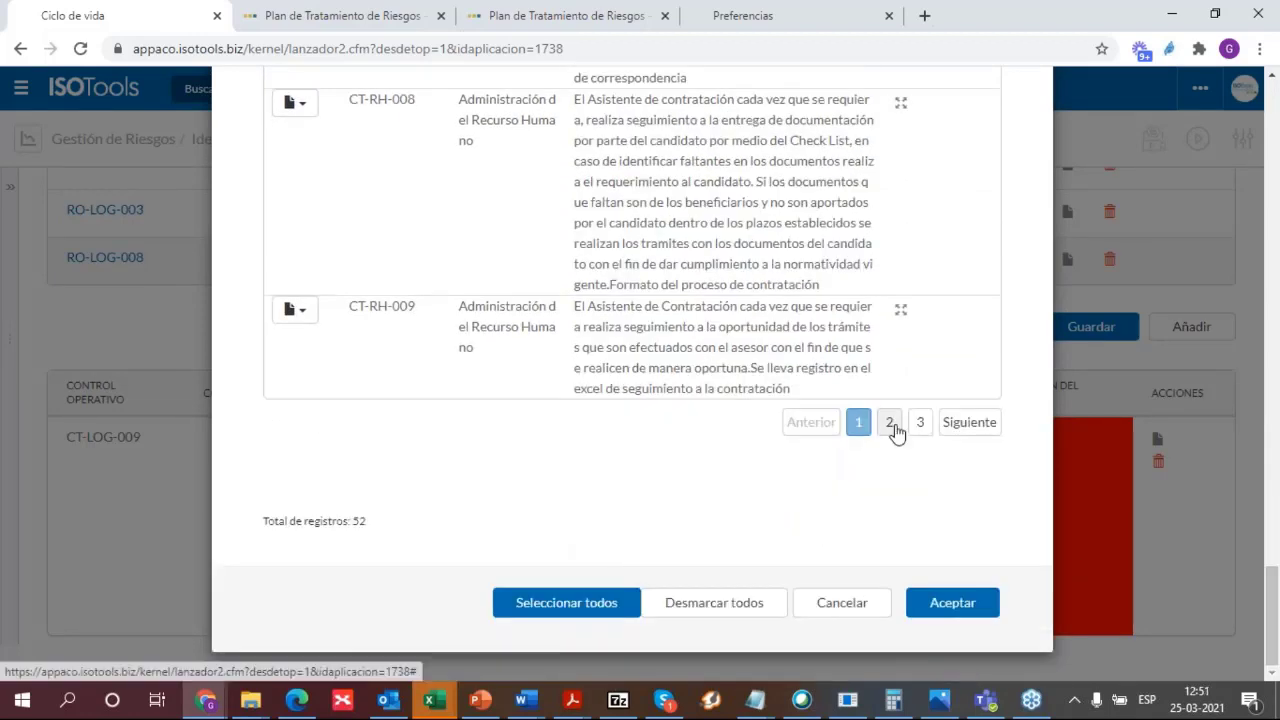
{"action": "left_click", "coordinate": [889, 422]}
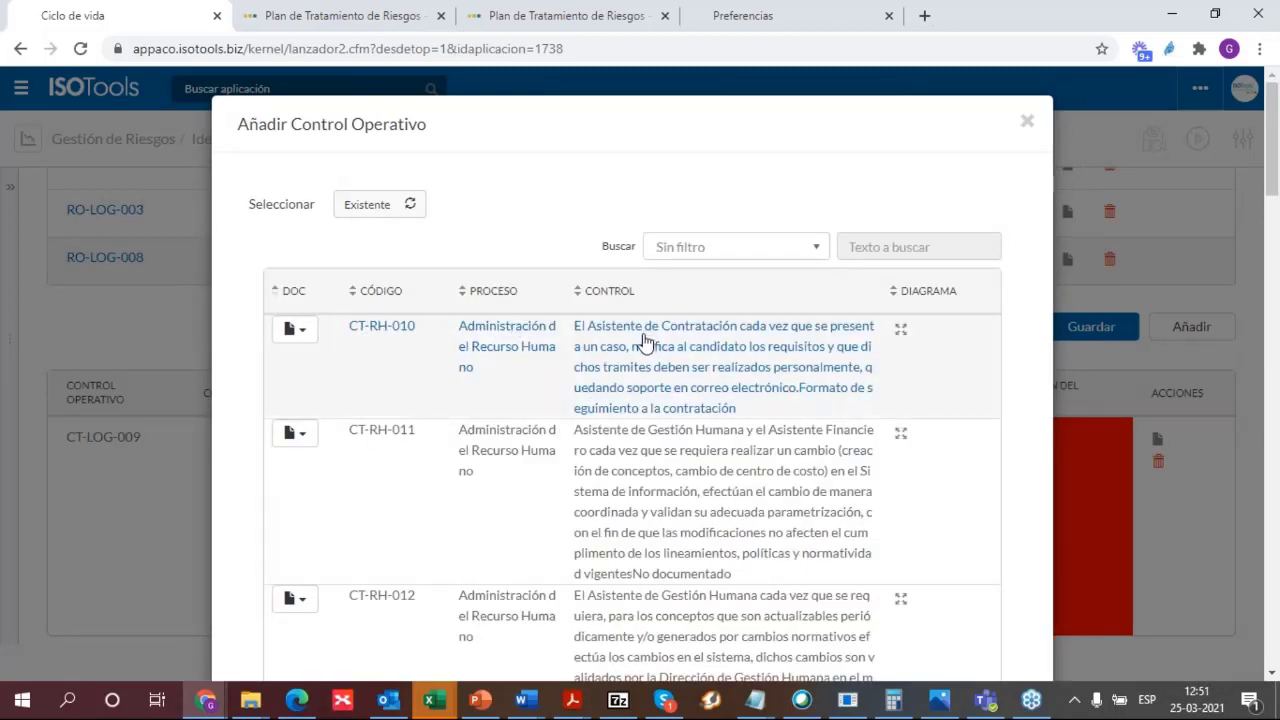
Search the existing operational controls by Control for "derrames" and close the selection without adding any
{"action": "left_click", "coordinate": [759, 256]}
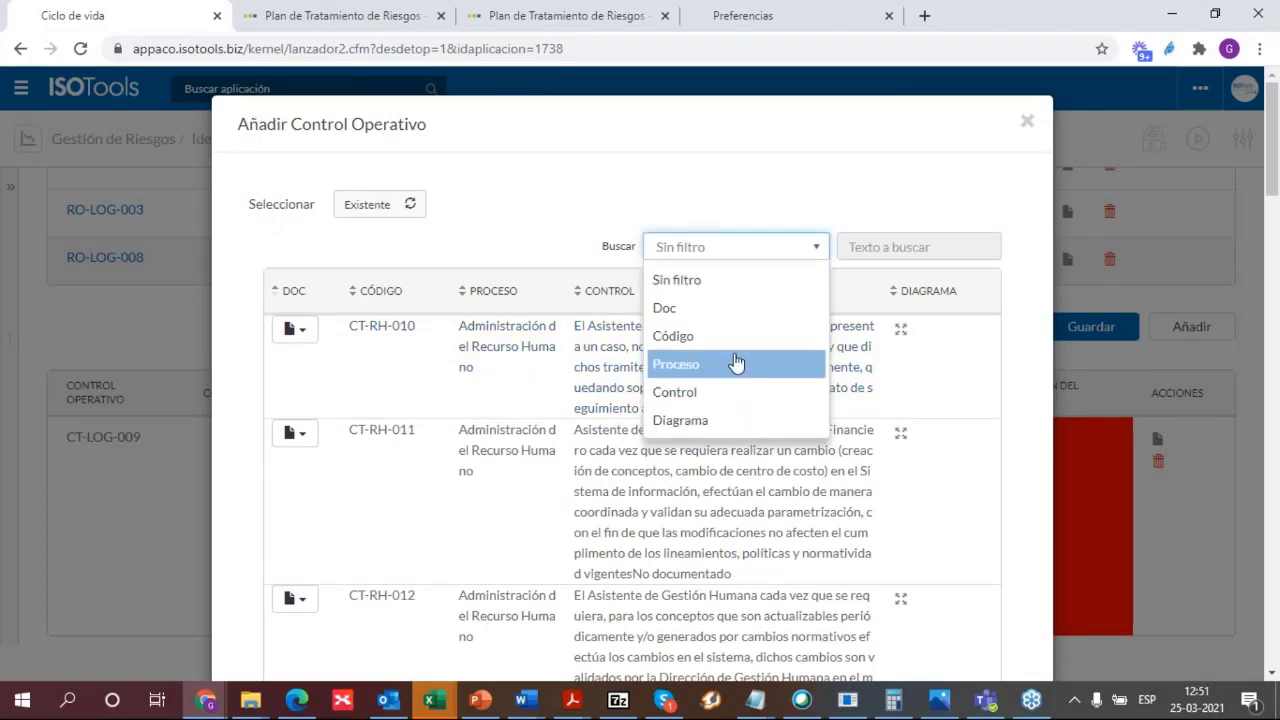
{"action": "left_click", "coordinate": [734, 392]}
{"action": "type", "text": "de"}
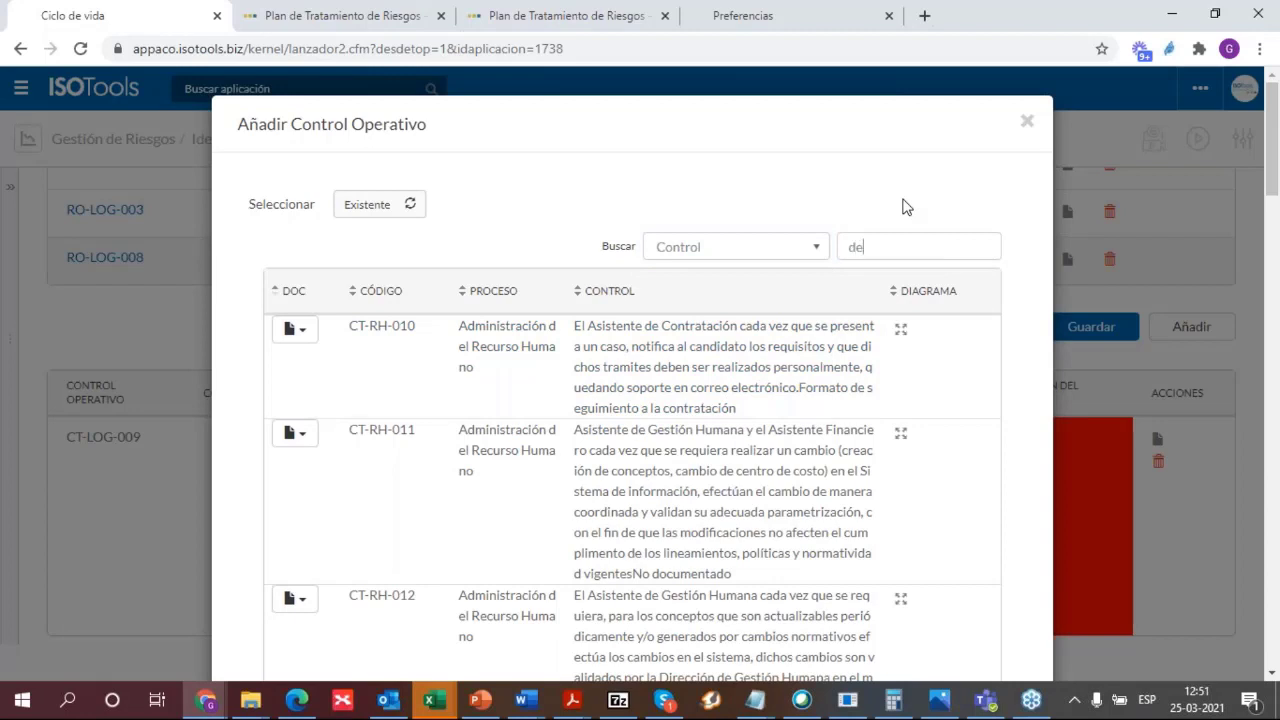
{"action": "type", "text": "rrames"}
{"action": "key", "text": "Return"}
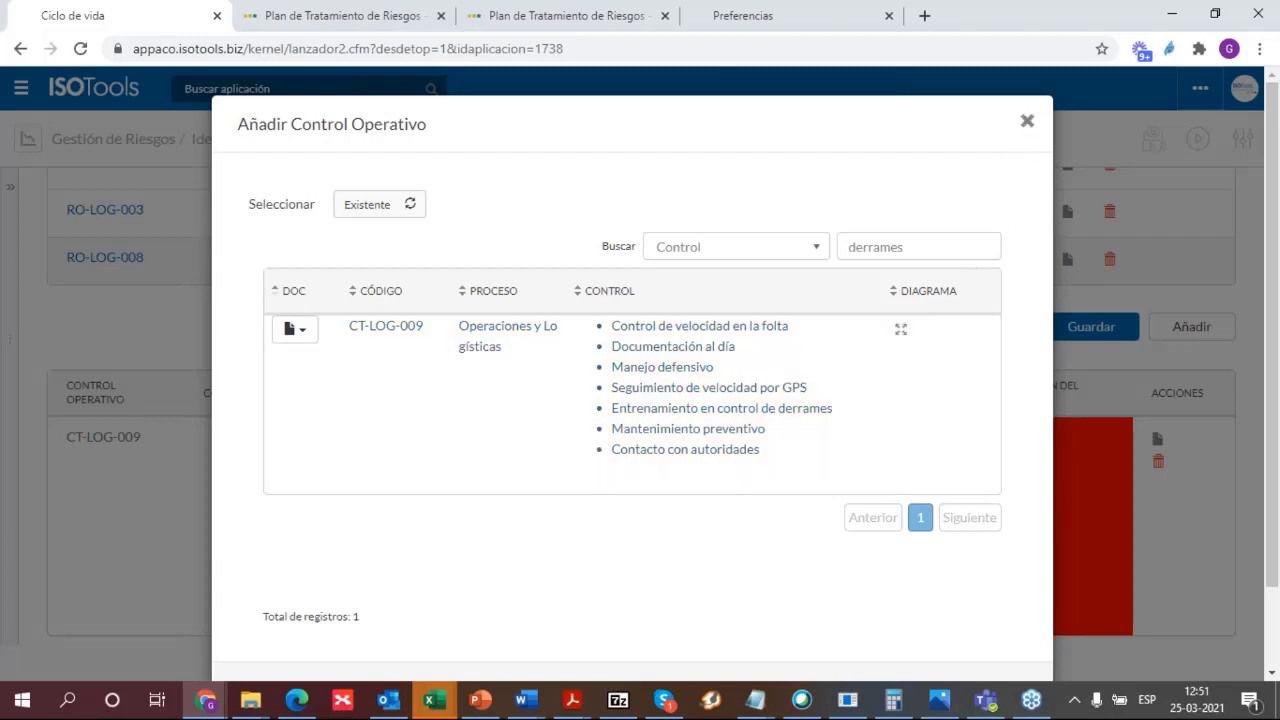
{"action": "left_click", "coordinate": [1027, 120]}
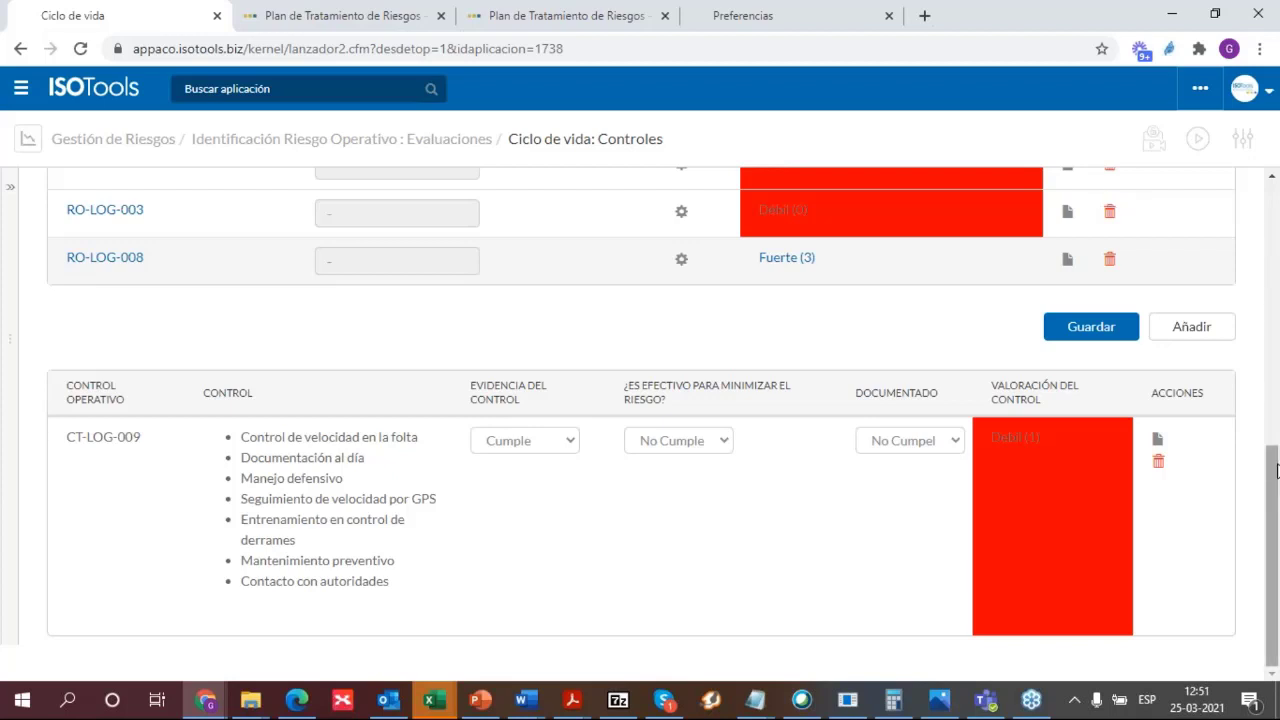
Start adding an operational risk, search the existing ones by Riesgo for "derrames", and close the selection without adding any
{"action": "left_click_drag", "start_coordinate": [1276, 479], "coordinate": [1266, 346]}
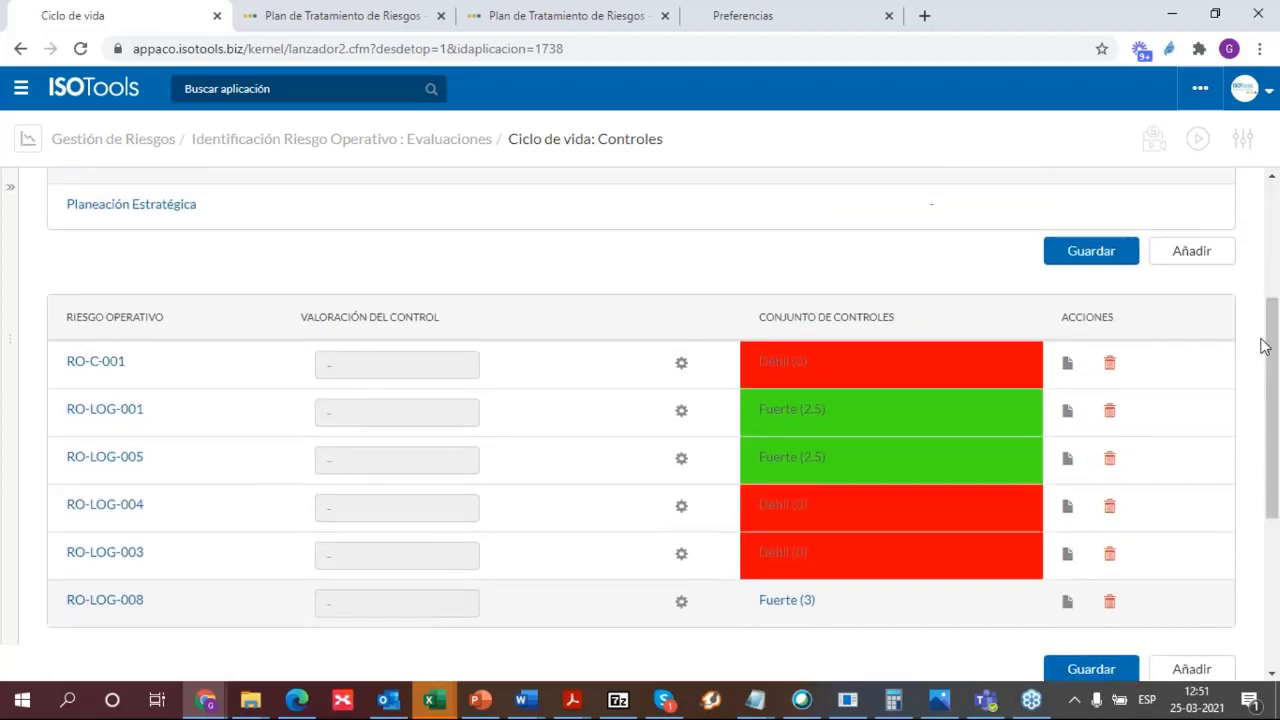
{"action": "left_click", "coordinate": [1192, 251]}
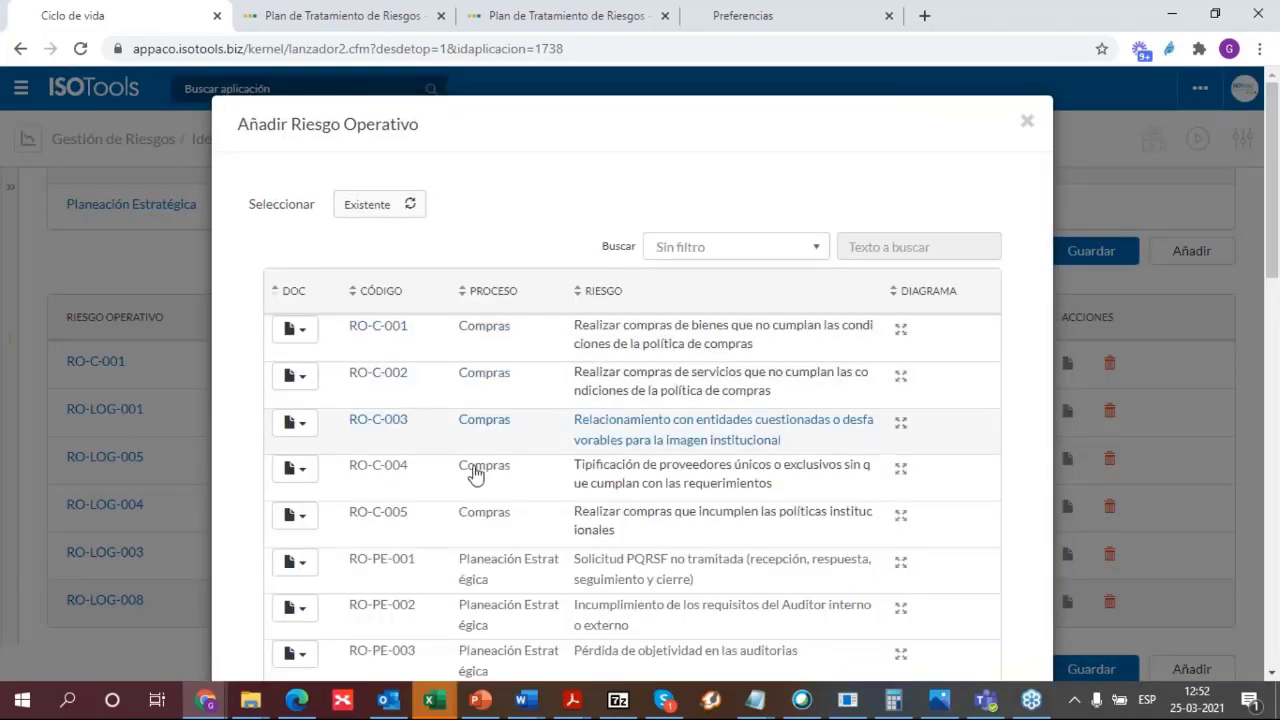
{"action": "left_click", "coordinate": [792, 251]}
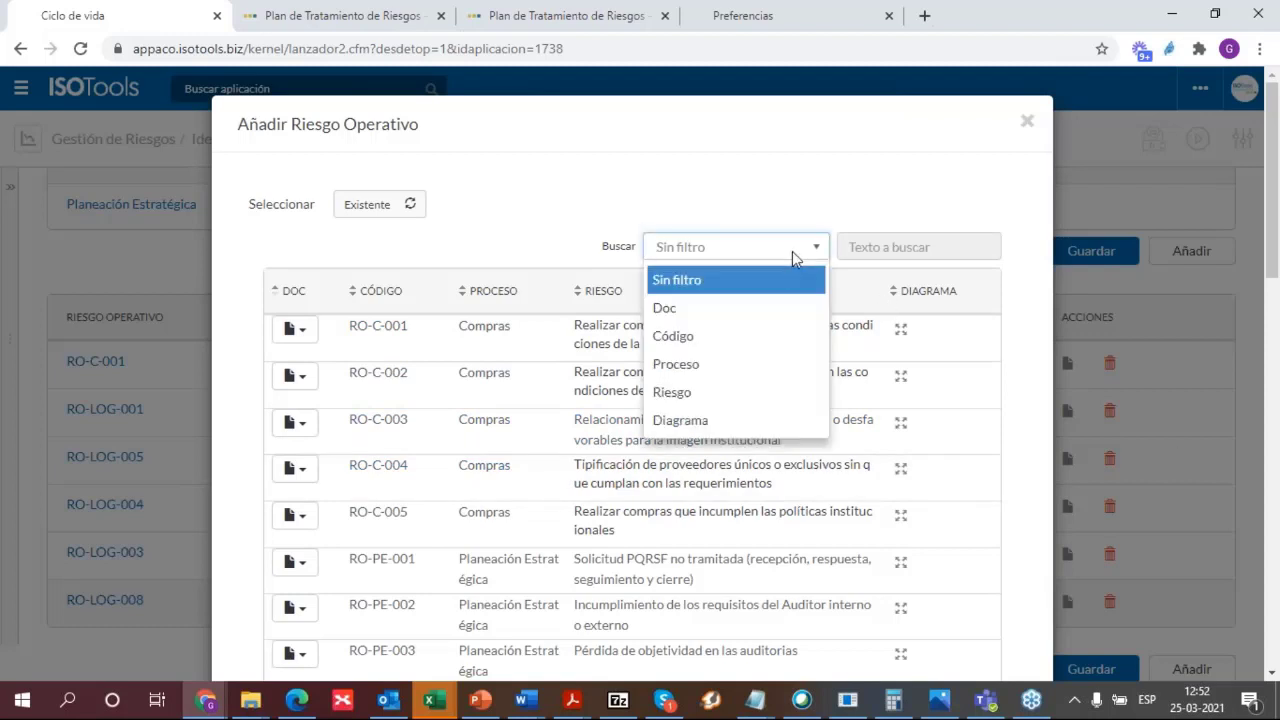
{"action": "left_click", "coordinate": [755, 392]}
{"action": "left_click", "coordinate": [918, 247]}
{"action": "type", "text": "de"}
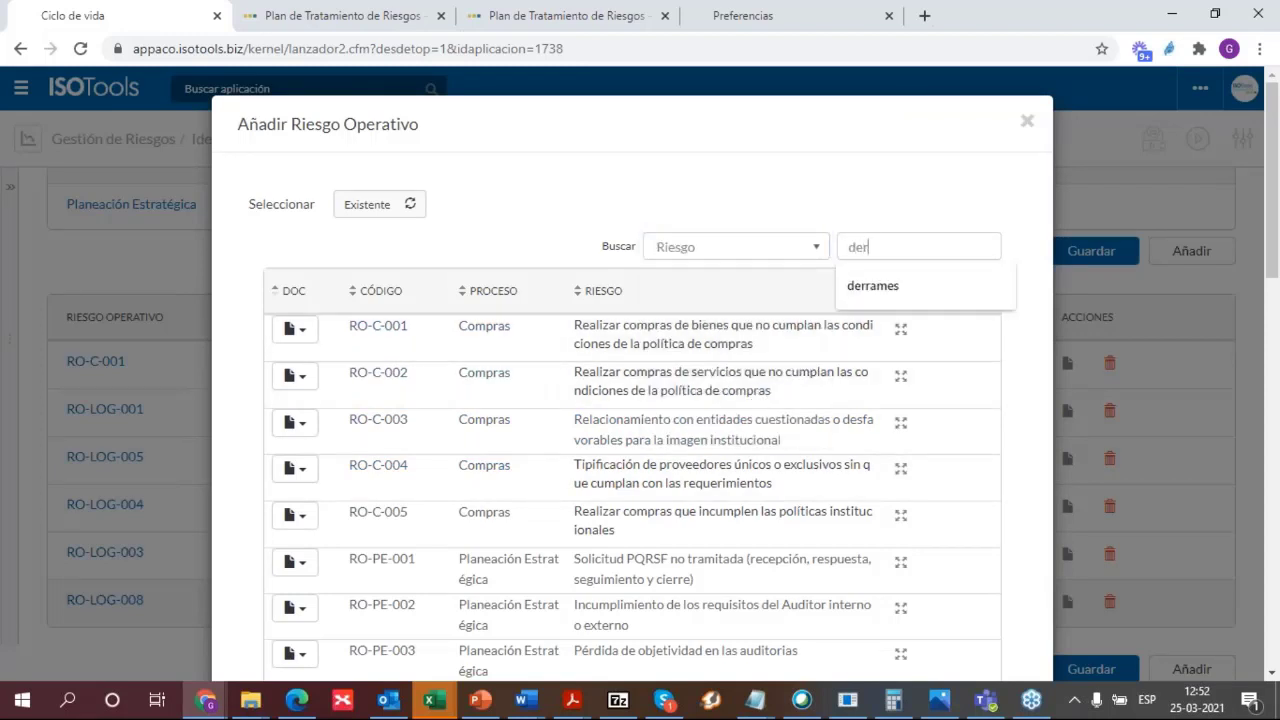
{"action": "type", "text": "rames"}
{"action": "left_click", "coordinate": [911, 291]}
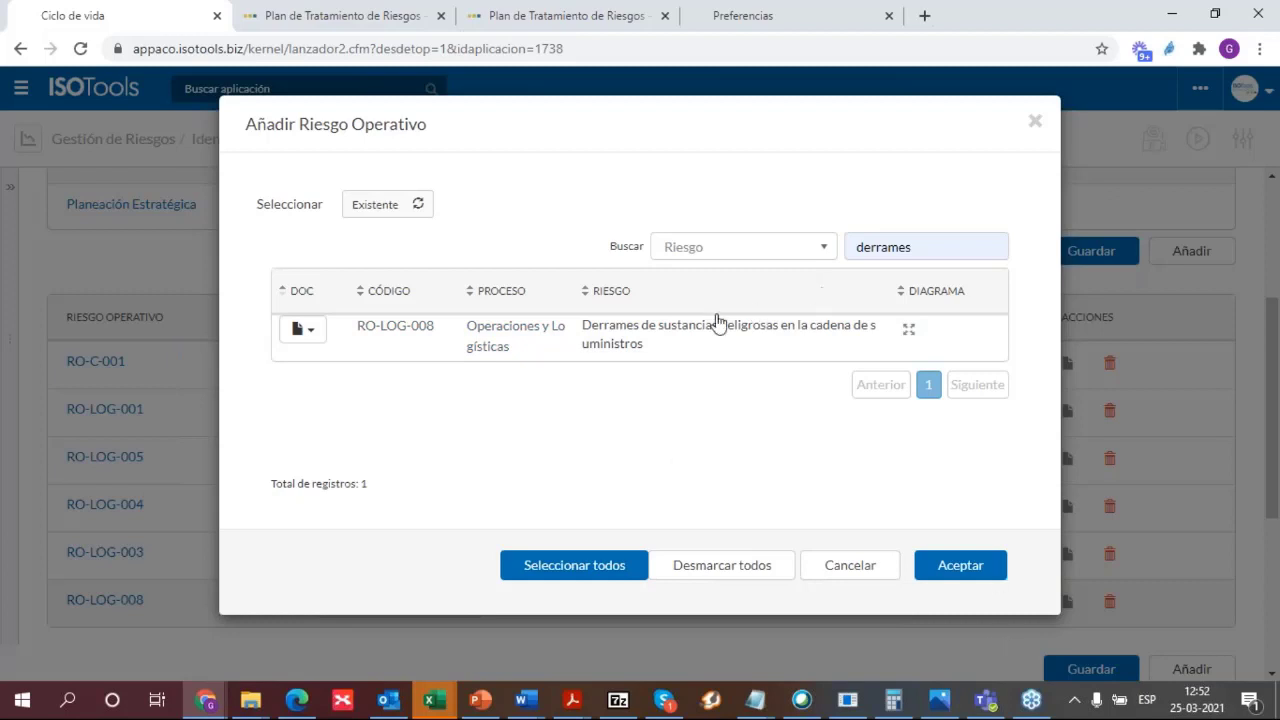
{"action": "left_click", "coordinate": [1035, 121]}
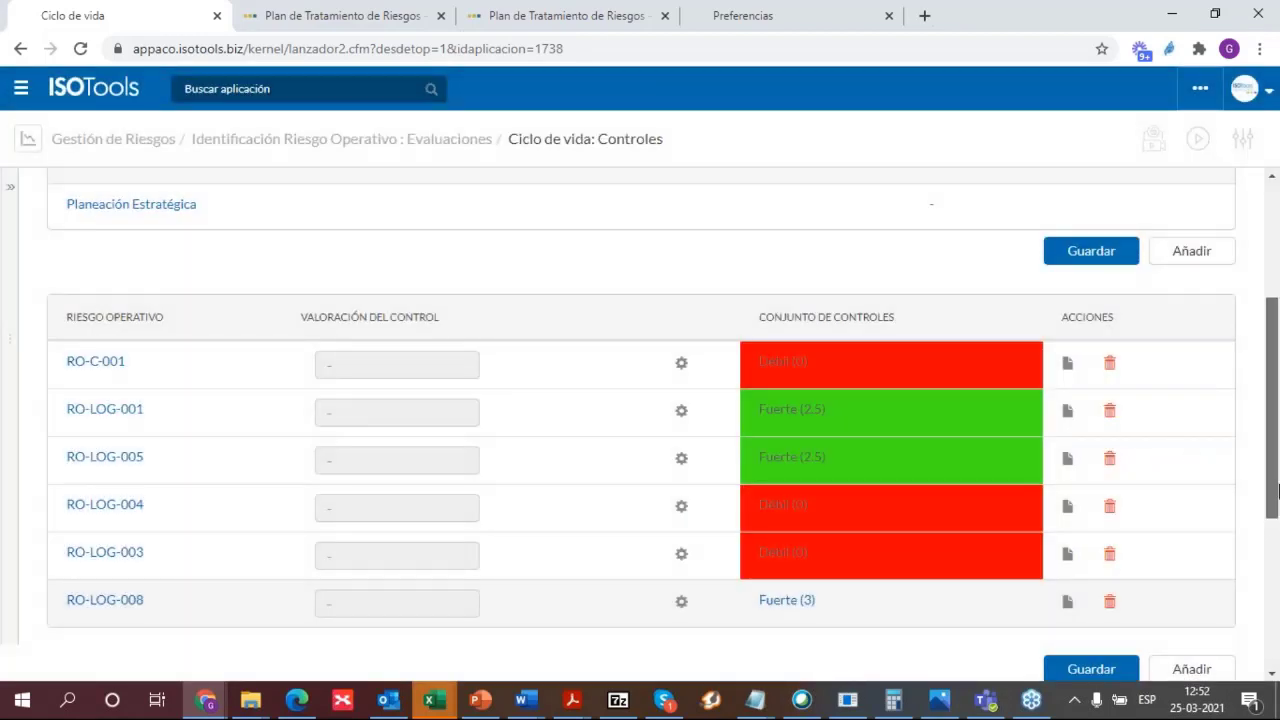
Go to the Riesgo Residual stage and examine the inherent risk, control set and residual risk of the Operaciones y Logísticas risks
{"action": "scroll", "coordinate": [1170, 456], "scroll_direction": "down", "scroll_amount": 3}
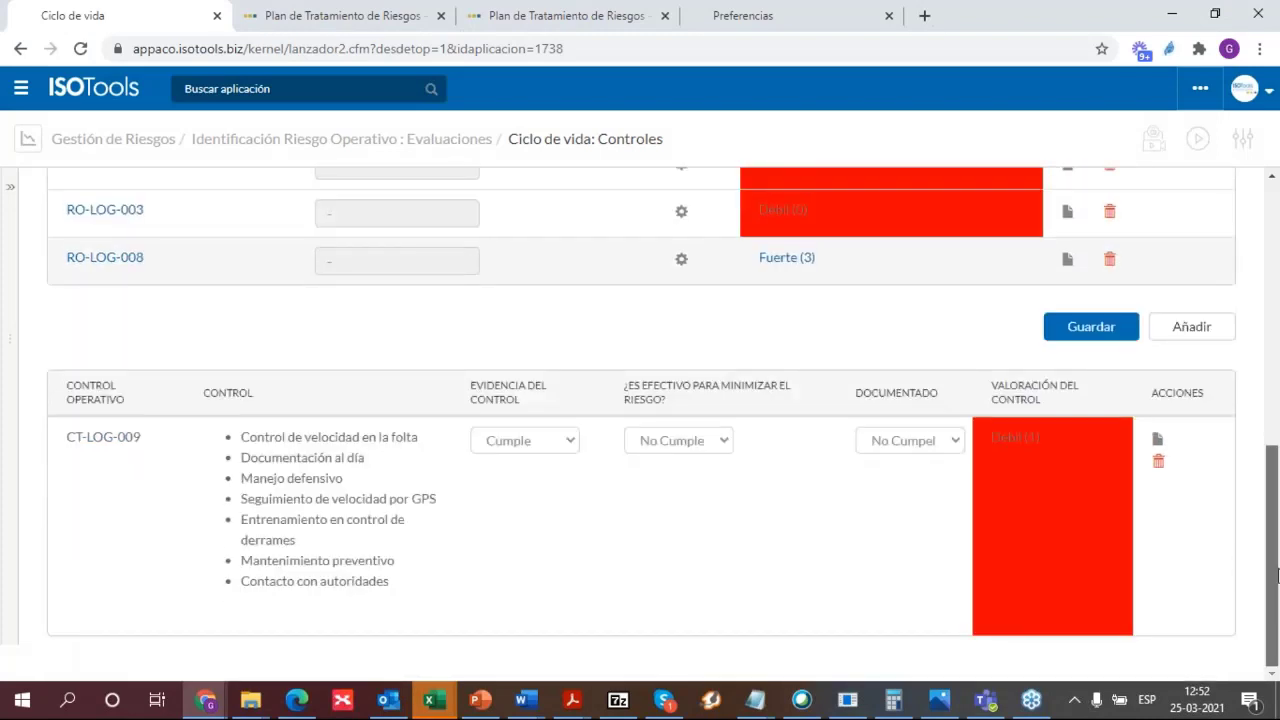
{"action": "scroll", "coordinate": [1230, 450], "scroll_direction": "up", "scroll_amount": 4}
{"action": "scroll", "coordinate": [1206, 365], "scroll_direction": "up", "scroll_amount": 1}
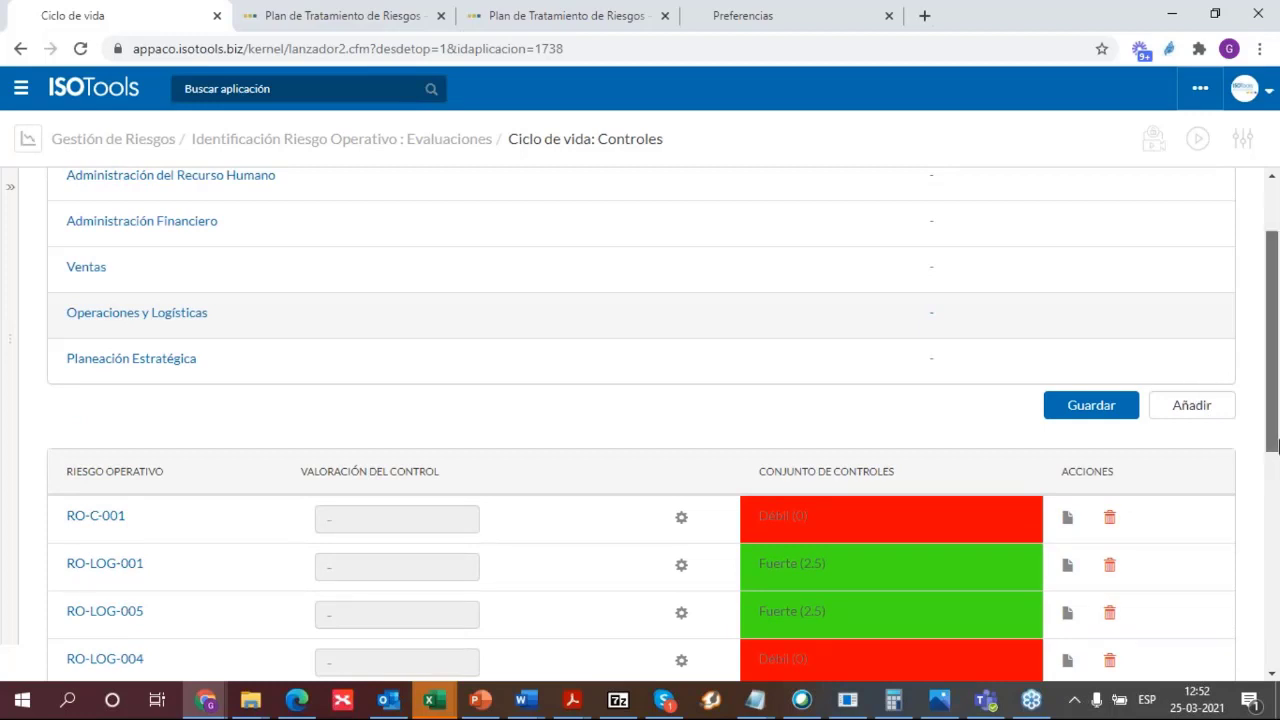
{"action": "left_click_drag", "start_coordinate": [1272, 462], "coordinate": [1255, 410]}
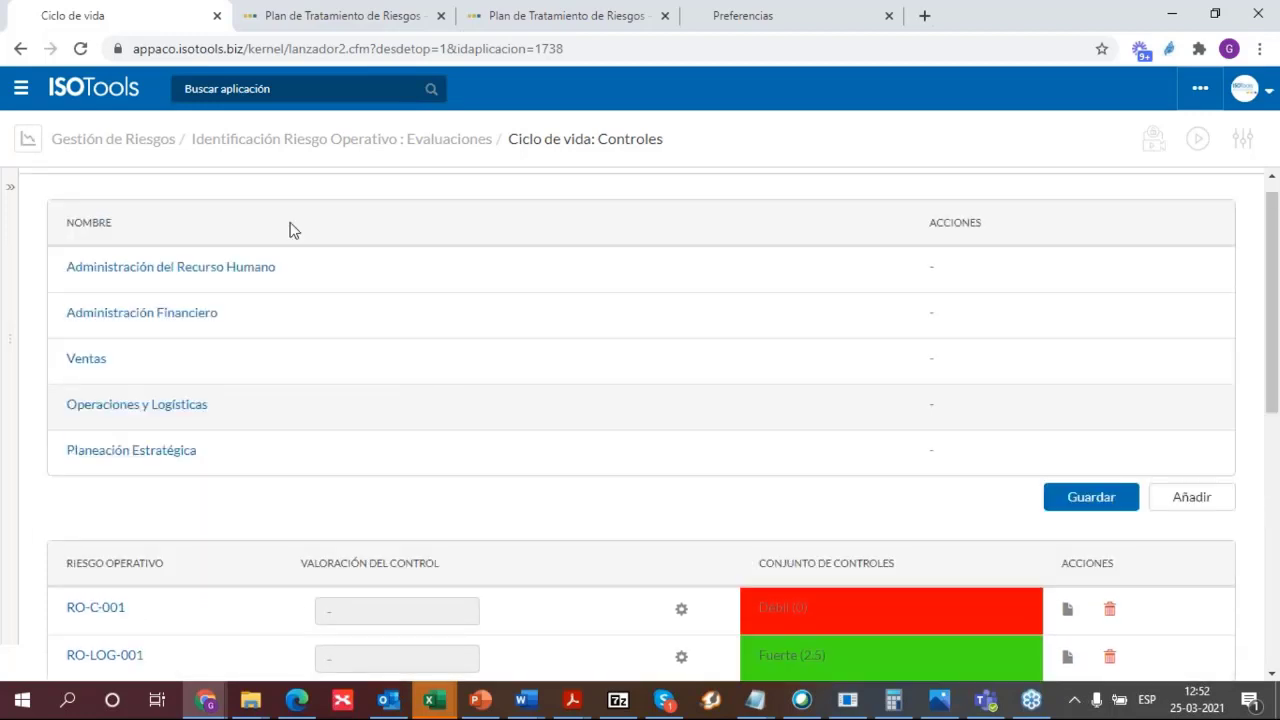
{"action": "left_click", "coordinate": [11, 192]}
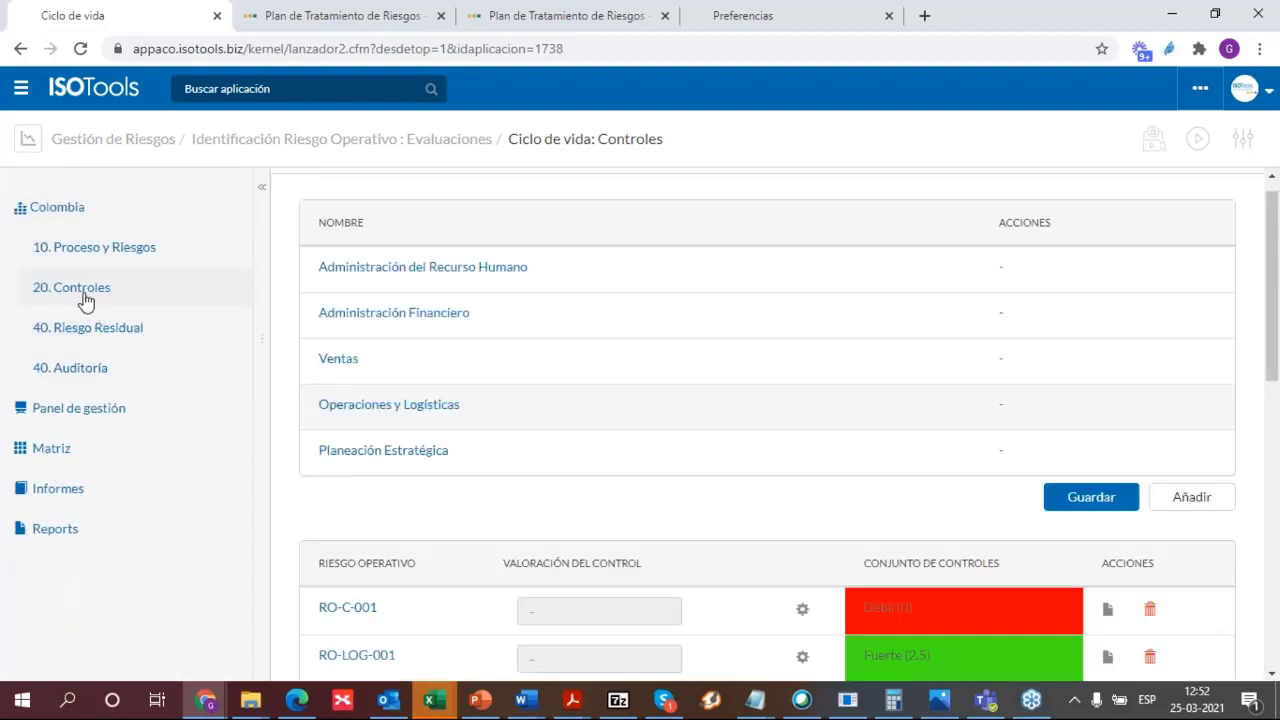
{"action": "left_click_drag", "start_coordinate": [1277, 398], "coordinate": [1277, 655]}
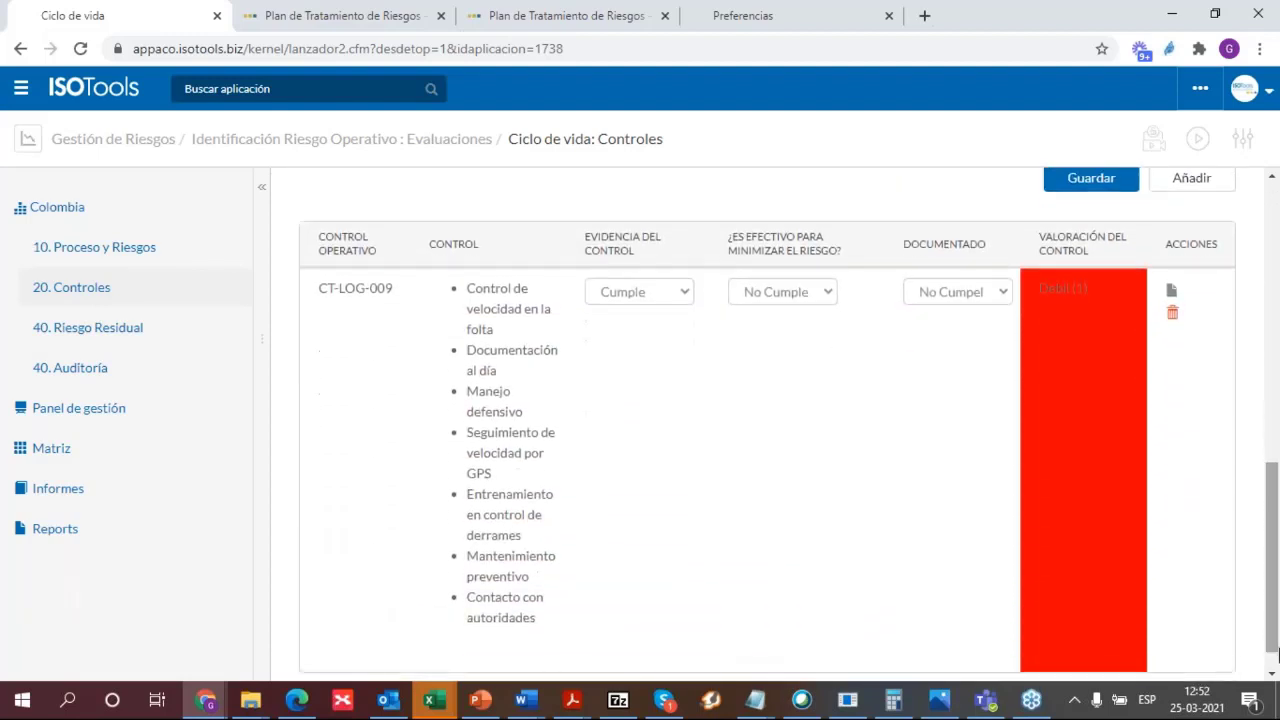
{"action": "left_click", "coordinate": [111, 332]}
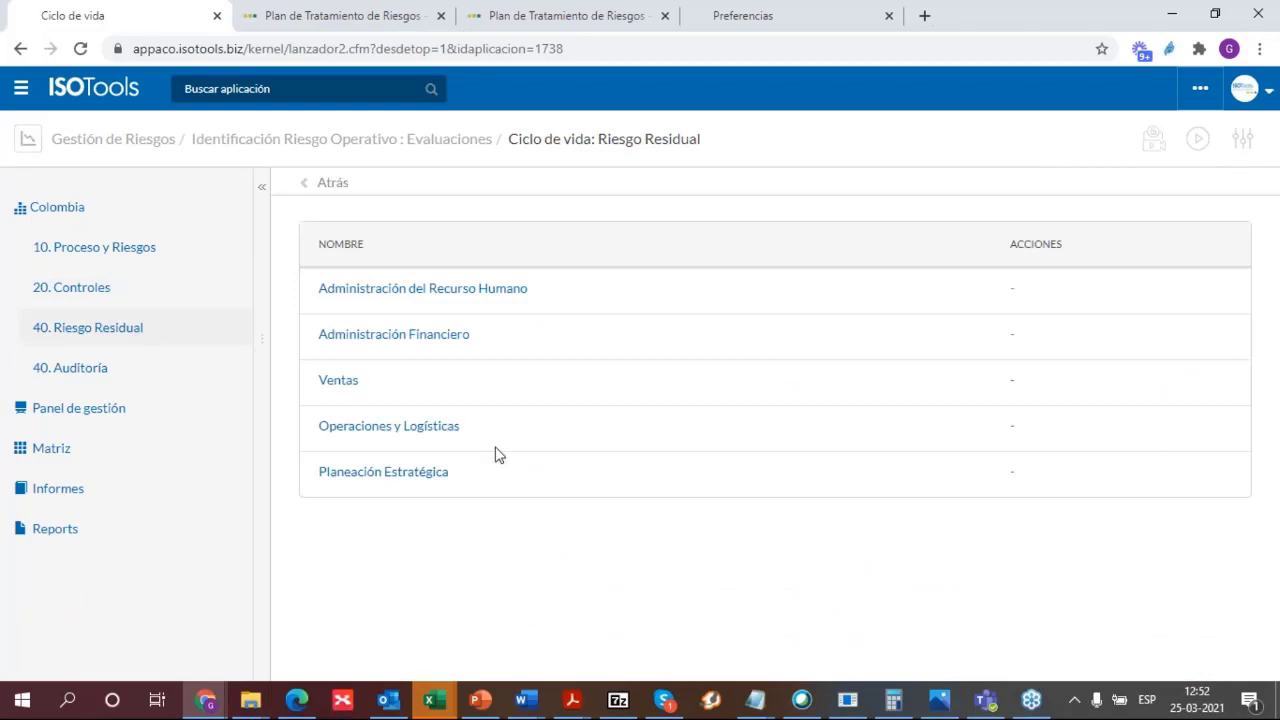
{"action": "left_click", "coordinate": [436, 430]}
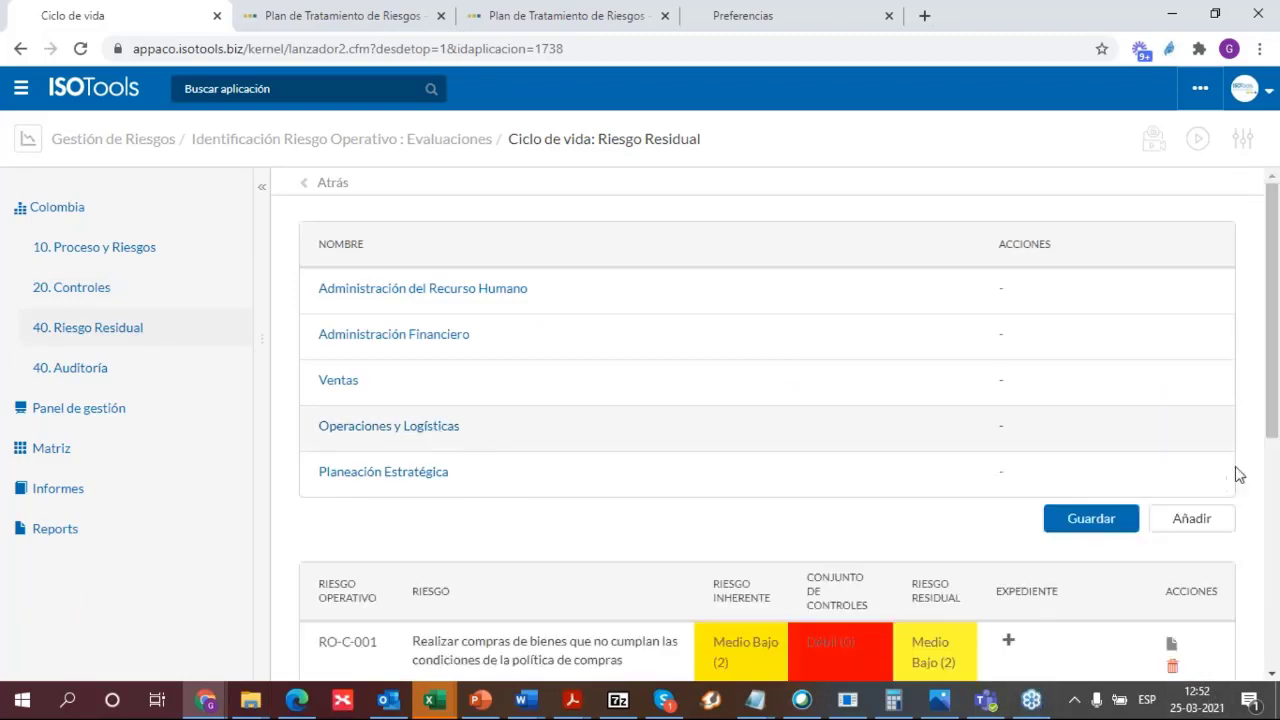
{"action": "scroll", "coordinate": [1278, 415], "scroll_direction": "down", "scroll_amount": 5}
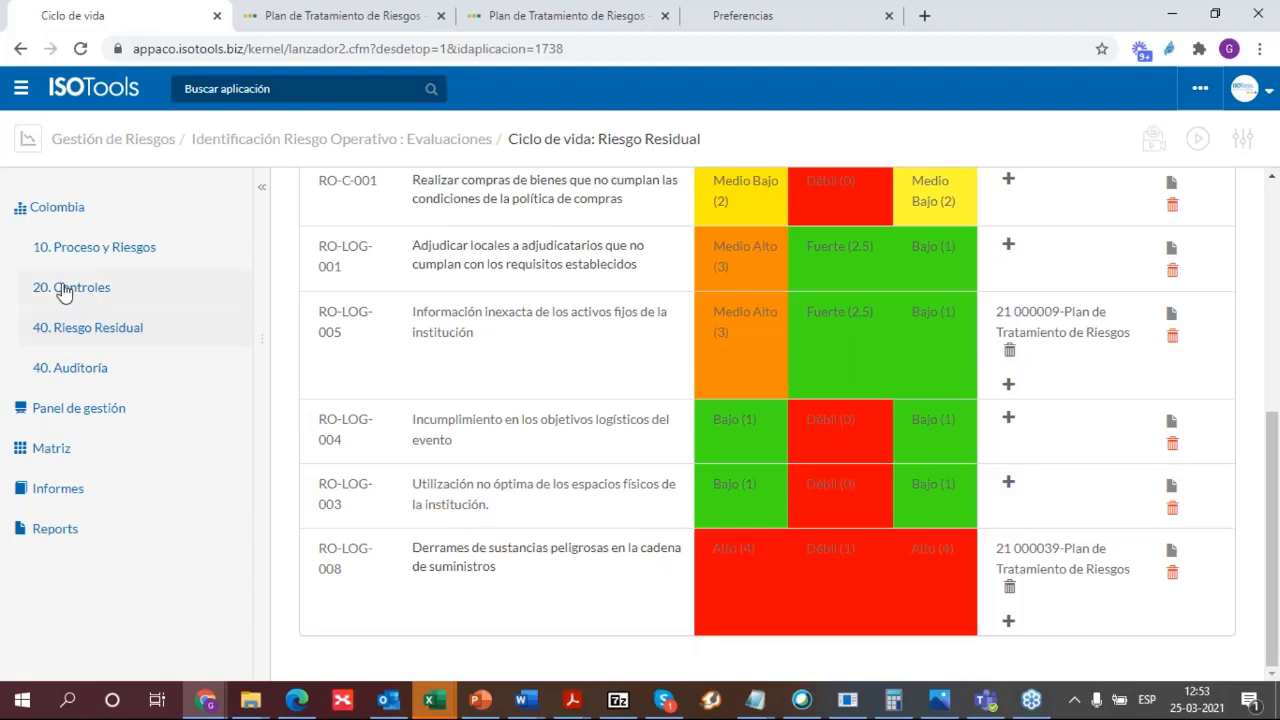
Return to the Controles stage, set CT-LOG-009's effectiveness and documentation ratings to Cumple for RO-LOG-008, and save
{"action": "left_click", "coordinate": [135, 287]}
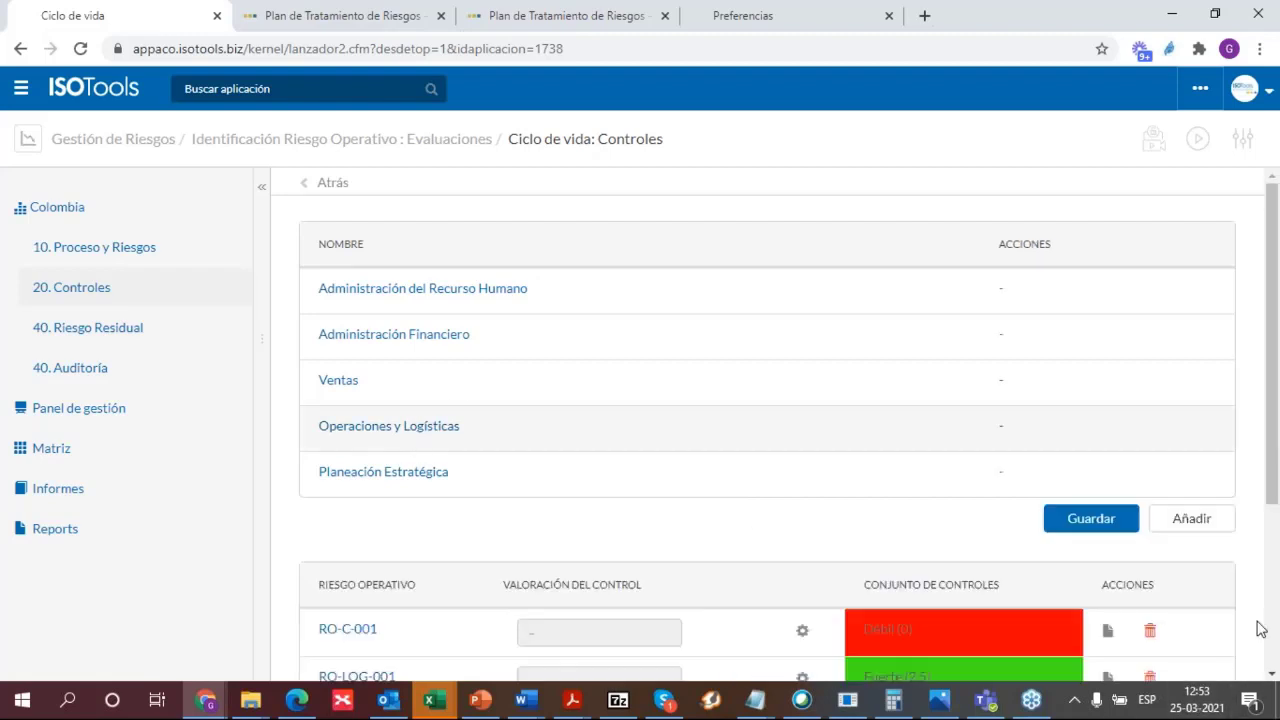
{"action": "left_click_drag", "start_coordinate": [1276, 497], "coordinate": [1008, 688]}
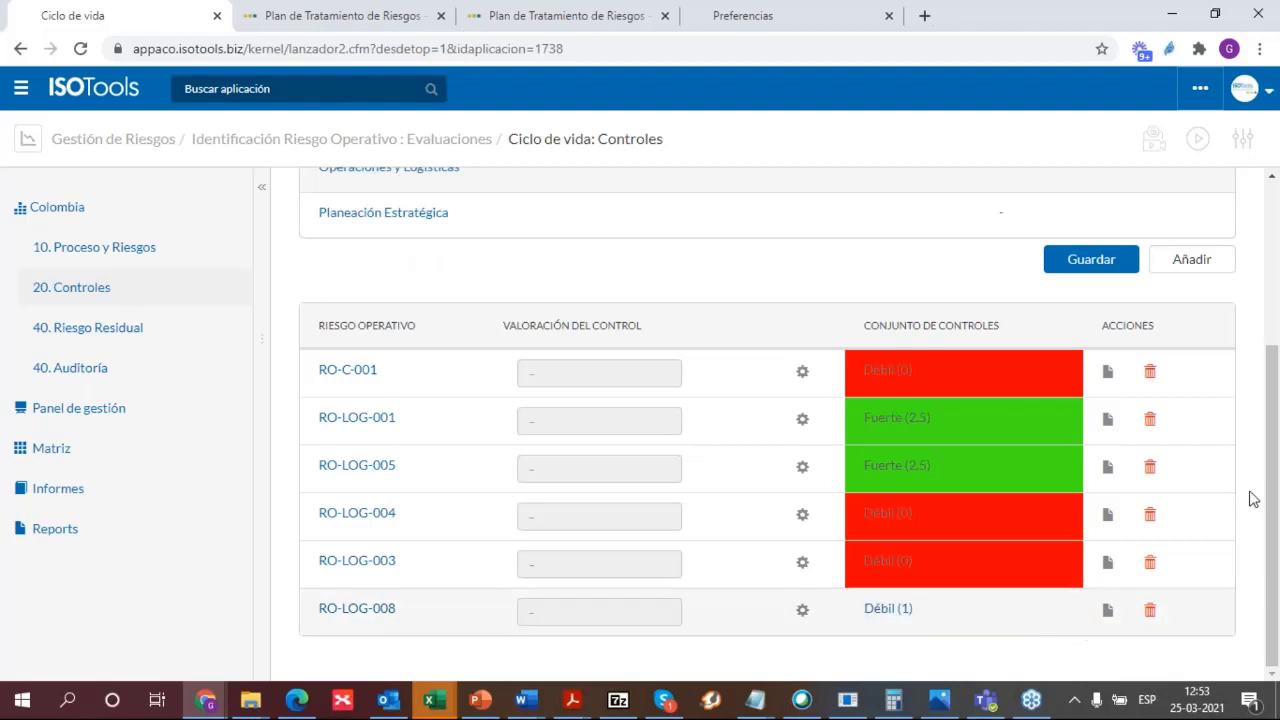
{"action": "scroll", "coordinate": [1276, 632], "scroll_direction": "down", "scroll_amount": 3}
{"action": "scroll", "coordinate": [1276, 632], "scroll_direction": "down", "scroll_amount": 2}
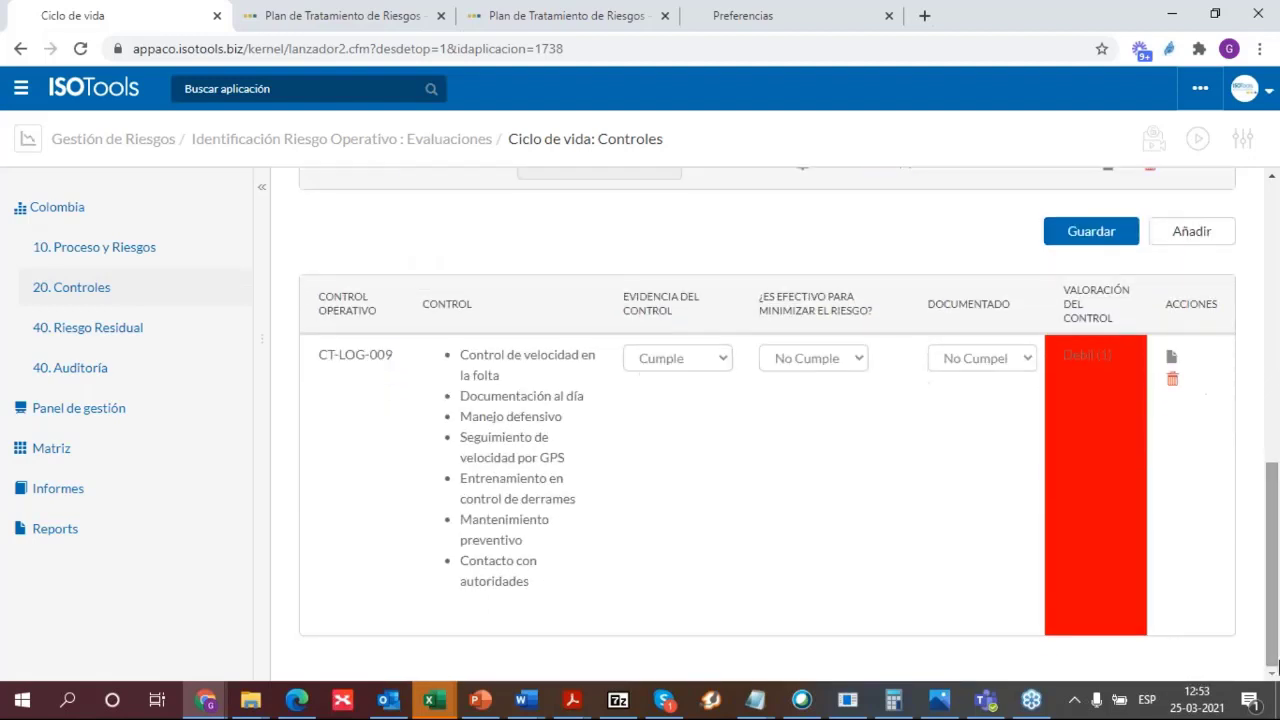
{"action": "left_click", "coordinate": [852, 360]}
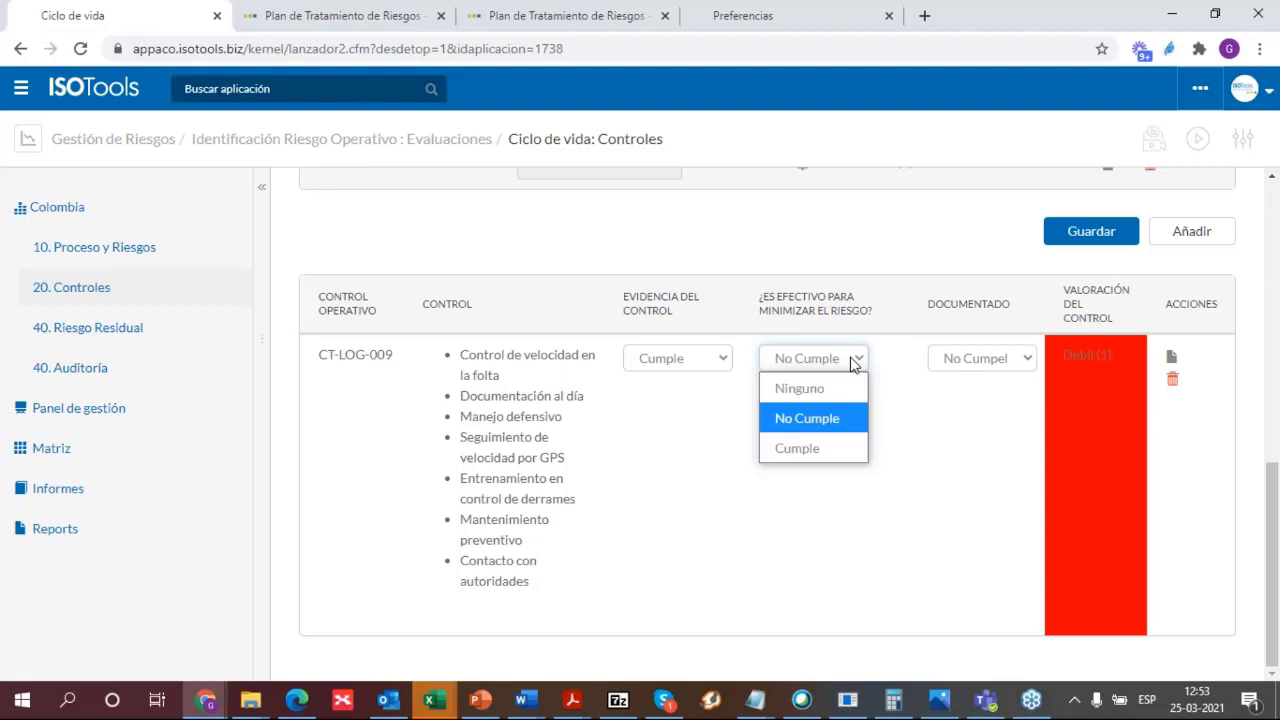
{"action": "left_click", "coordinate": [850, 449]}
{"action": "left_click", "coordinate": [993, 360]}
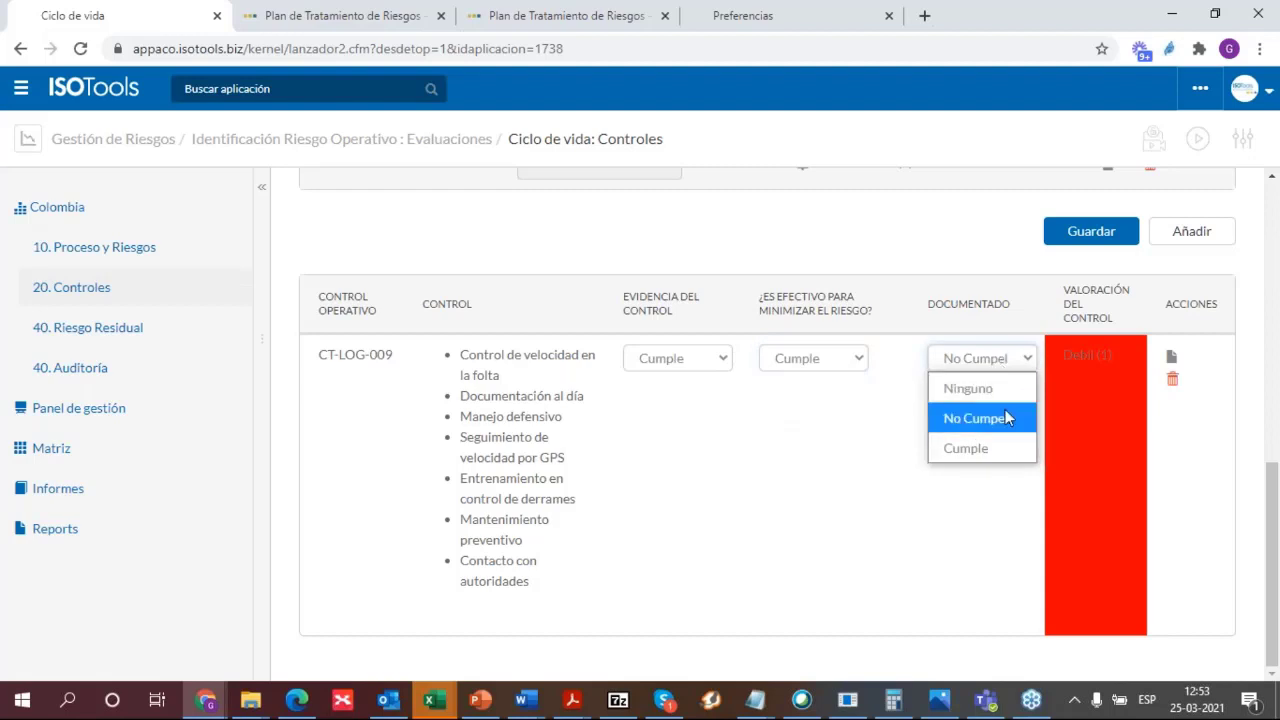
{"action": "left_click", "coordinate": [996, 447]}
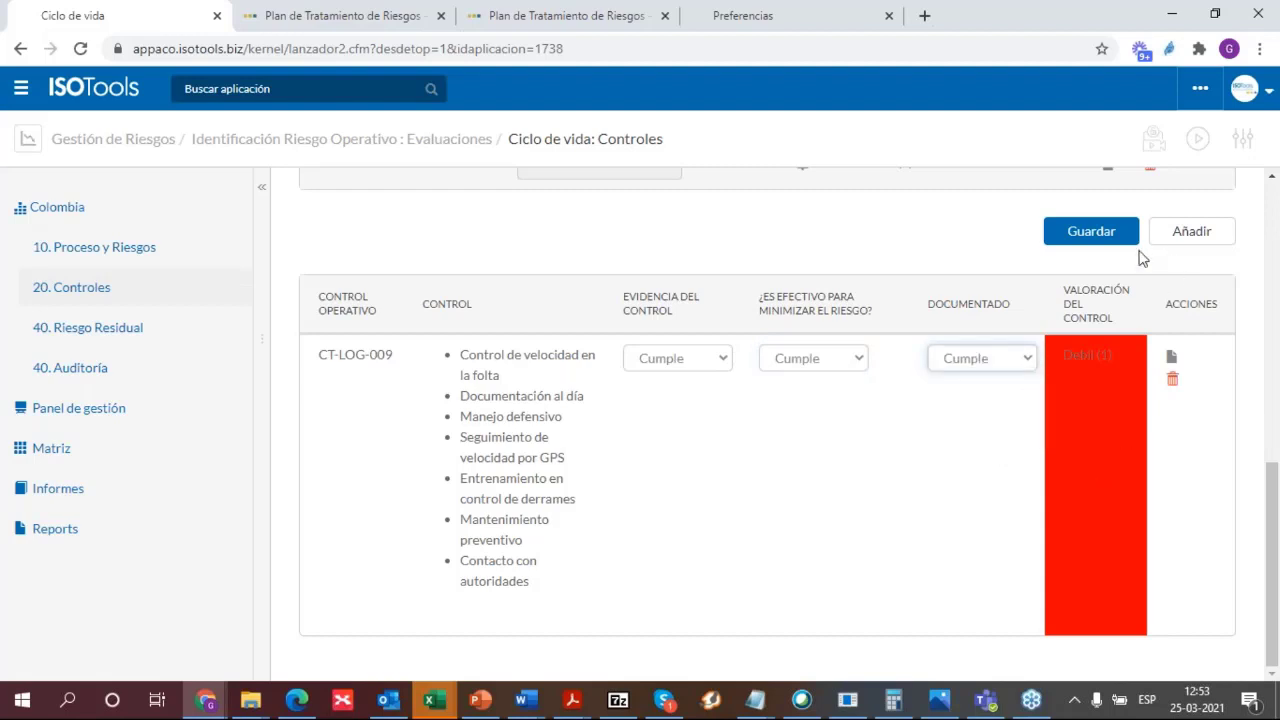
{"action": "left_click", "coordinate": [1105, 235]}
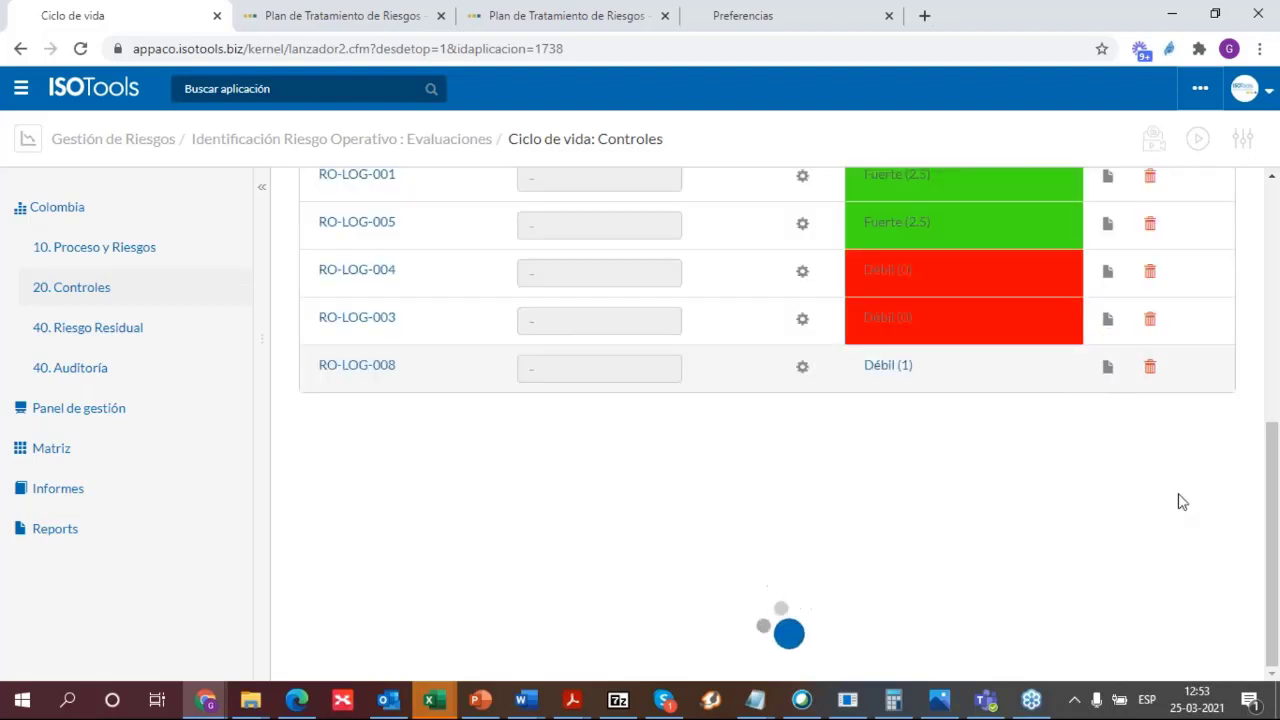
{"action": "scroll", "coordinate": [1278, 598], "scroll_direction": "down", "scroll_amount": 2}
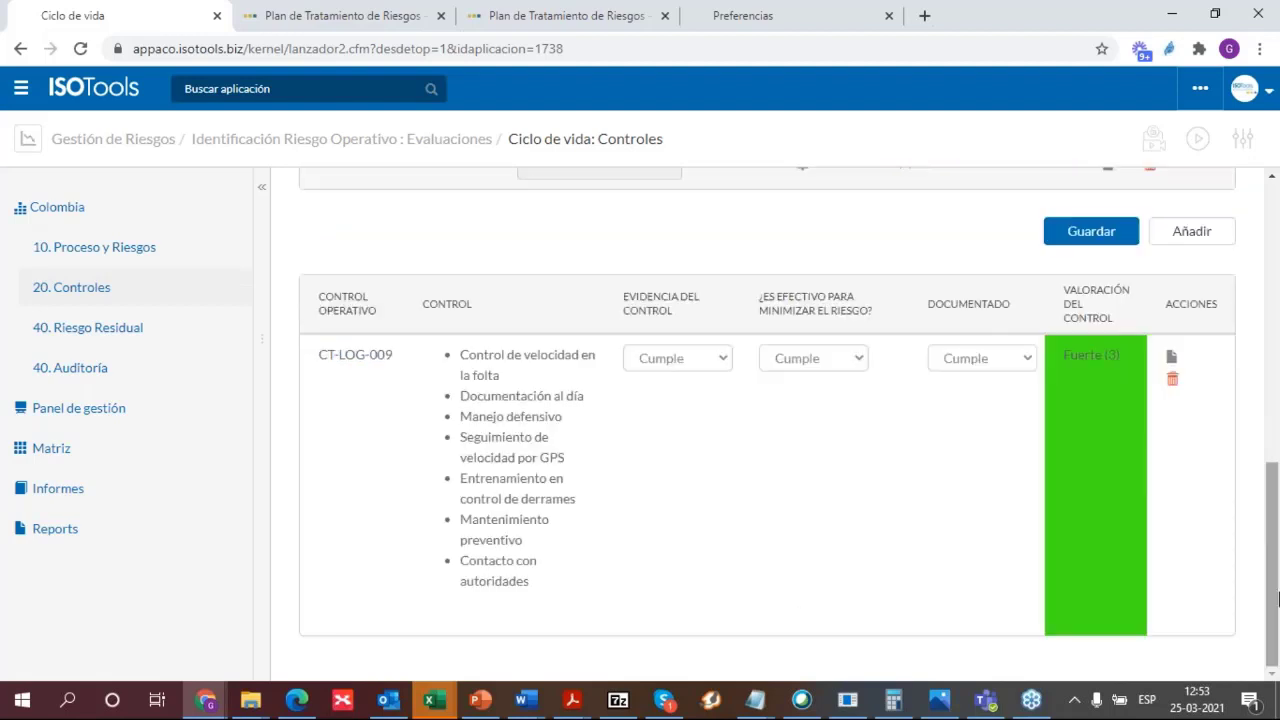
Return to the Riesgo Residual stage and check the residual risk of RO-LOG-008 under Operaciones y Logísticas
{"action": "left_click", "coordinate": [143, 332]}
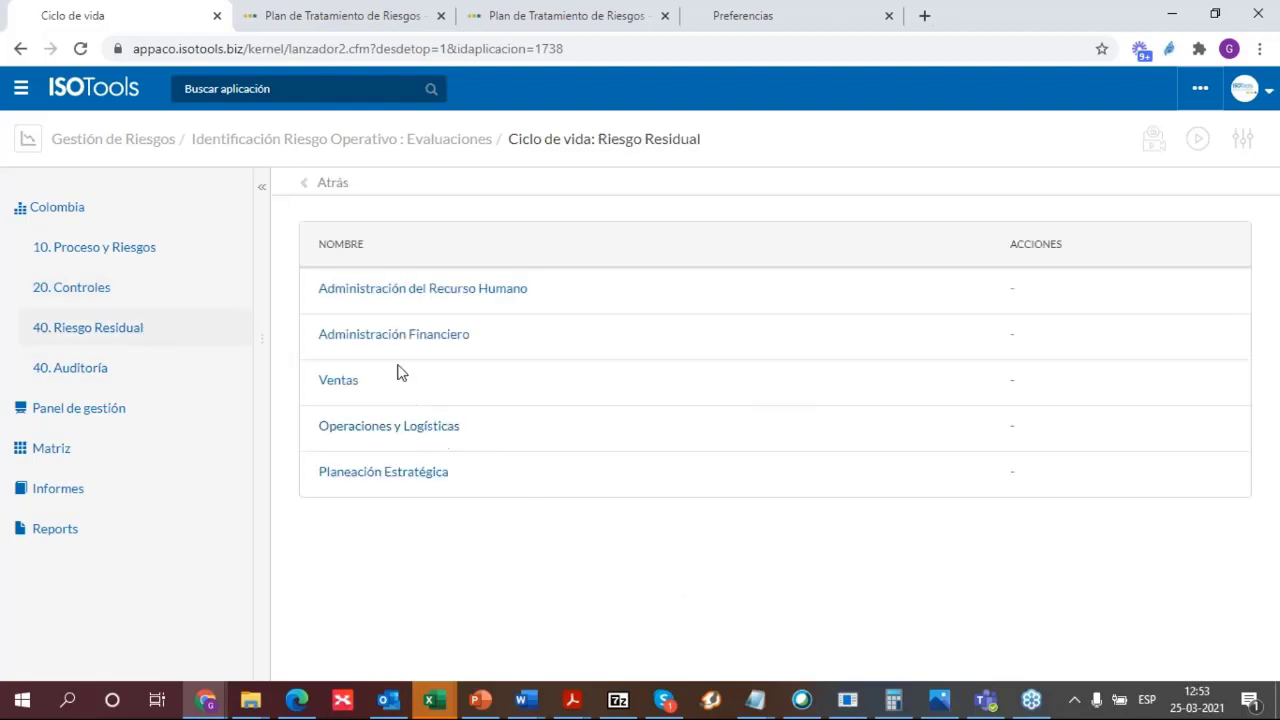
{"action": "left_click", "coordinate": [422, 434]}
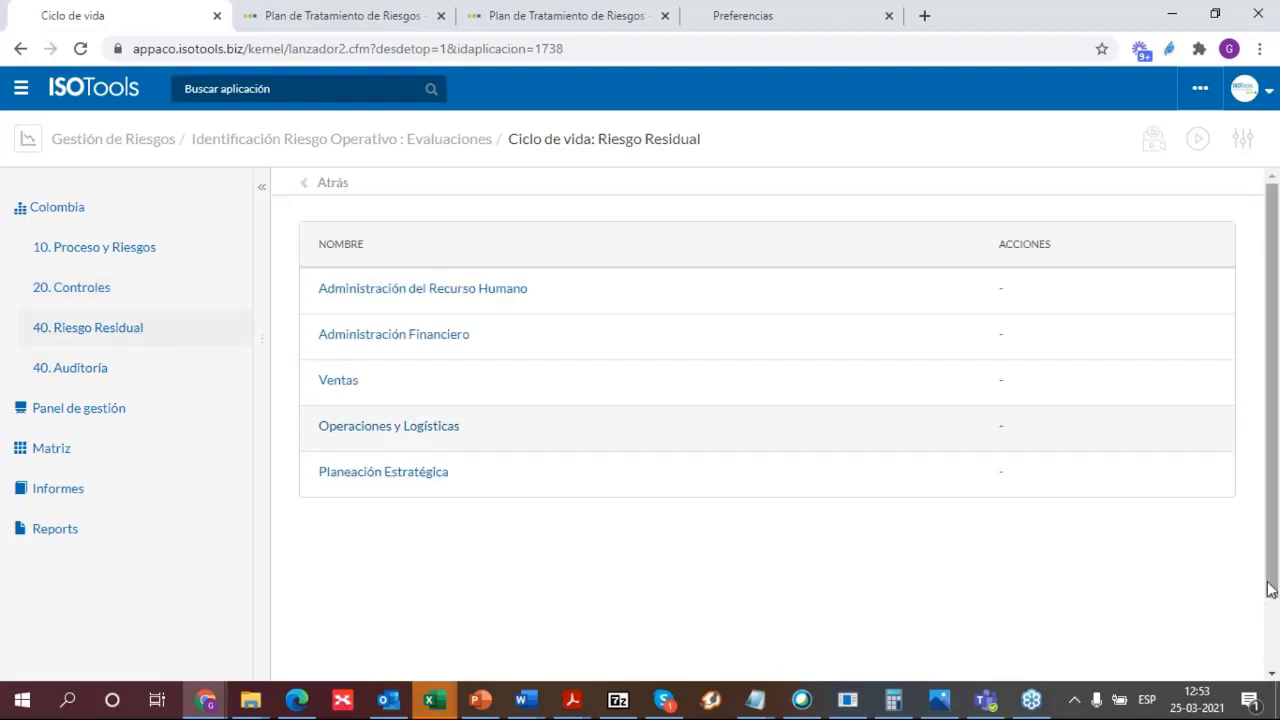
{"action": "scroll", "coordinate": [782, 550], "scroll_direction": "down", "scroll_amount": 5}
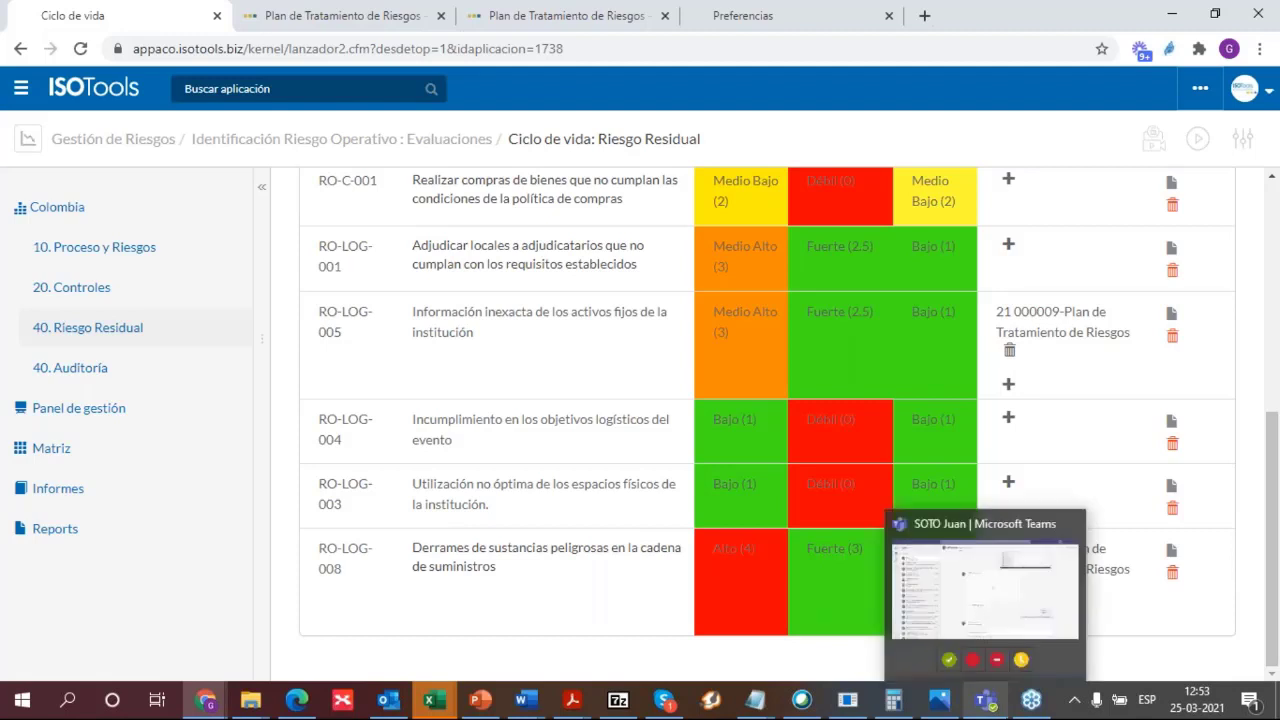
Open the treatment plan linked to RO-LOG-008 and examine its description, type, action plan and task list
{"action": "left_click", "coordinate": [1095, 569]}
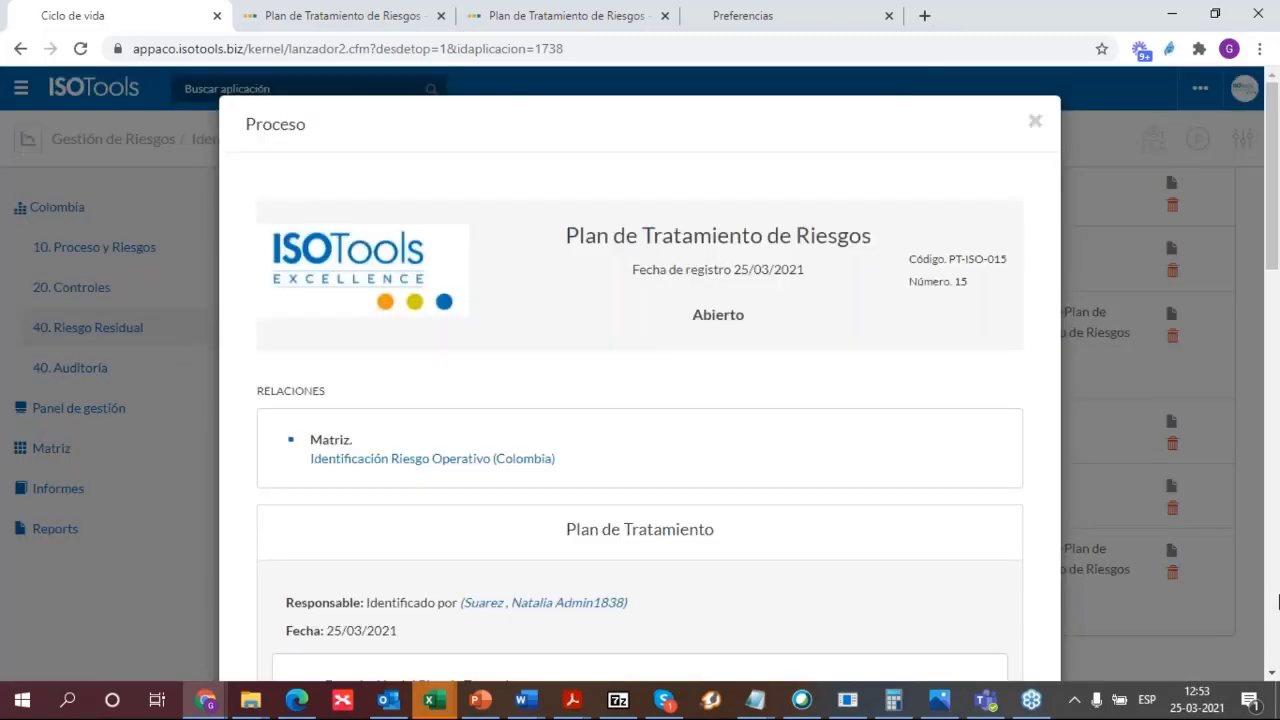
{"action": "scroll", "coordinate": [1278, 605], "scroll_direction": "down", "scroll_amount": 10}
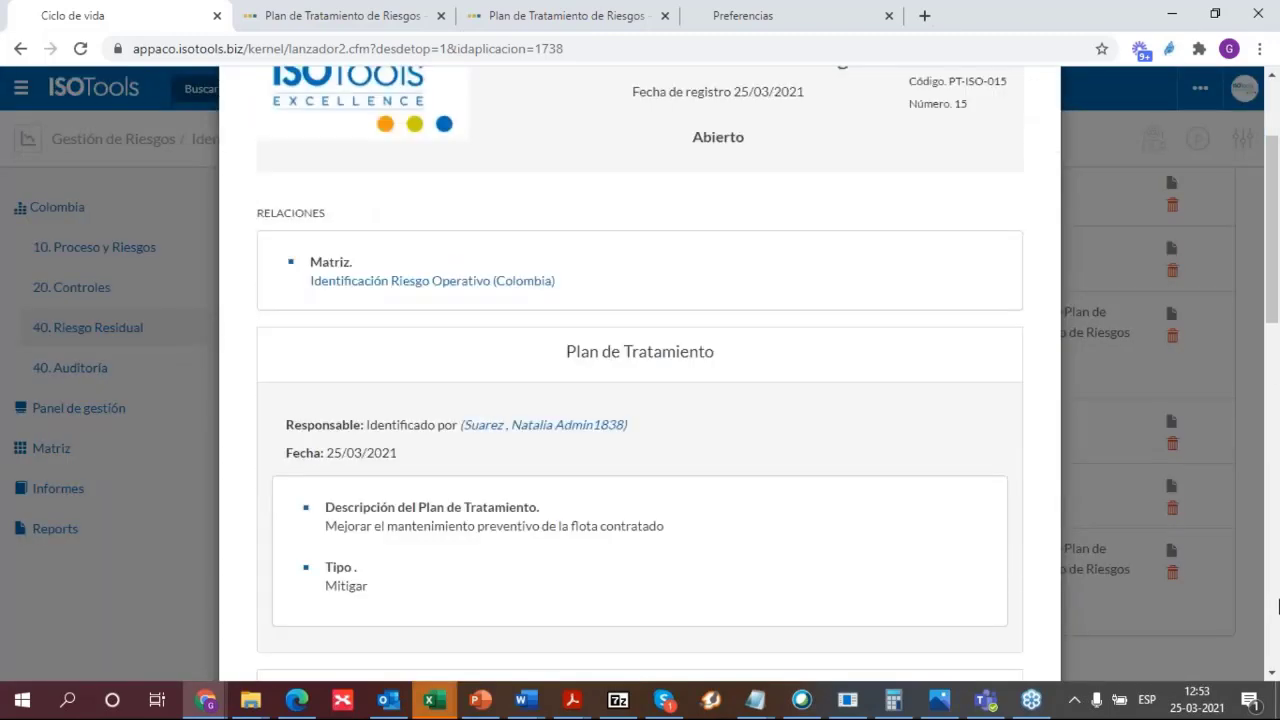
{"action": "left_click", "coordinate": [1273, 538]}
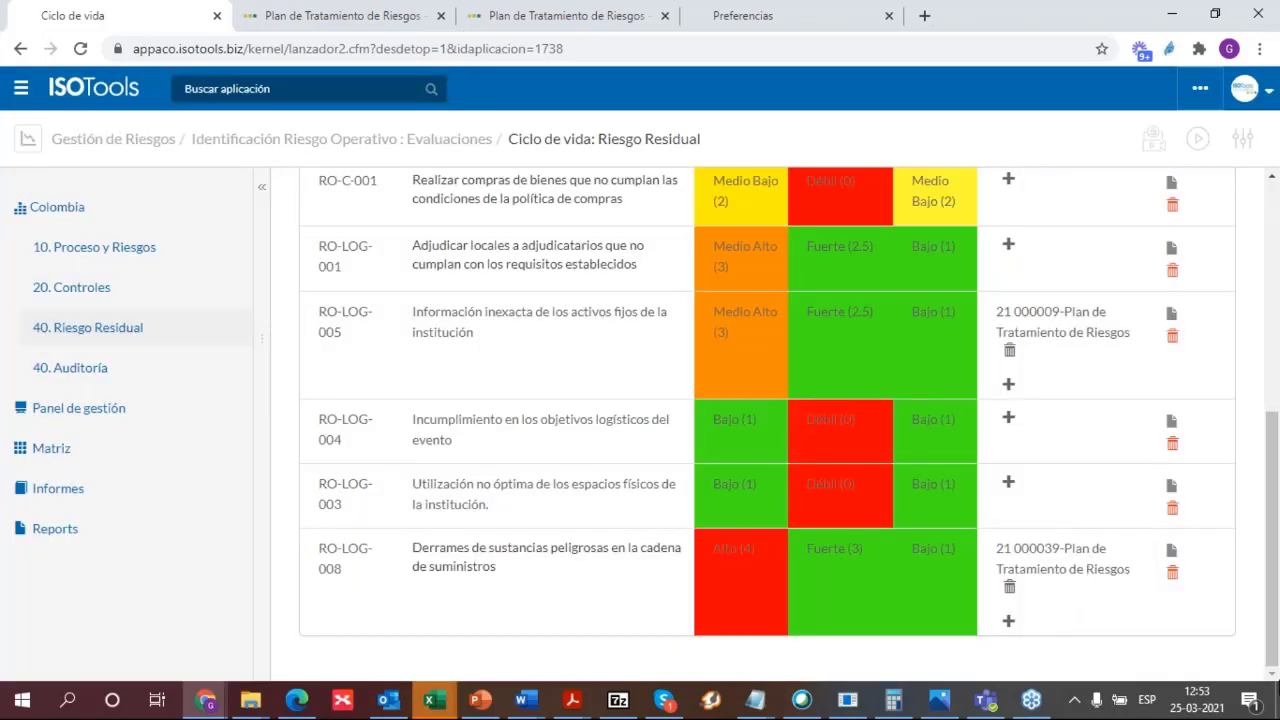
{"action": "left_click", "coordinate": [1101, 552]}
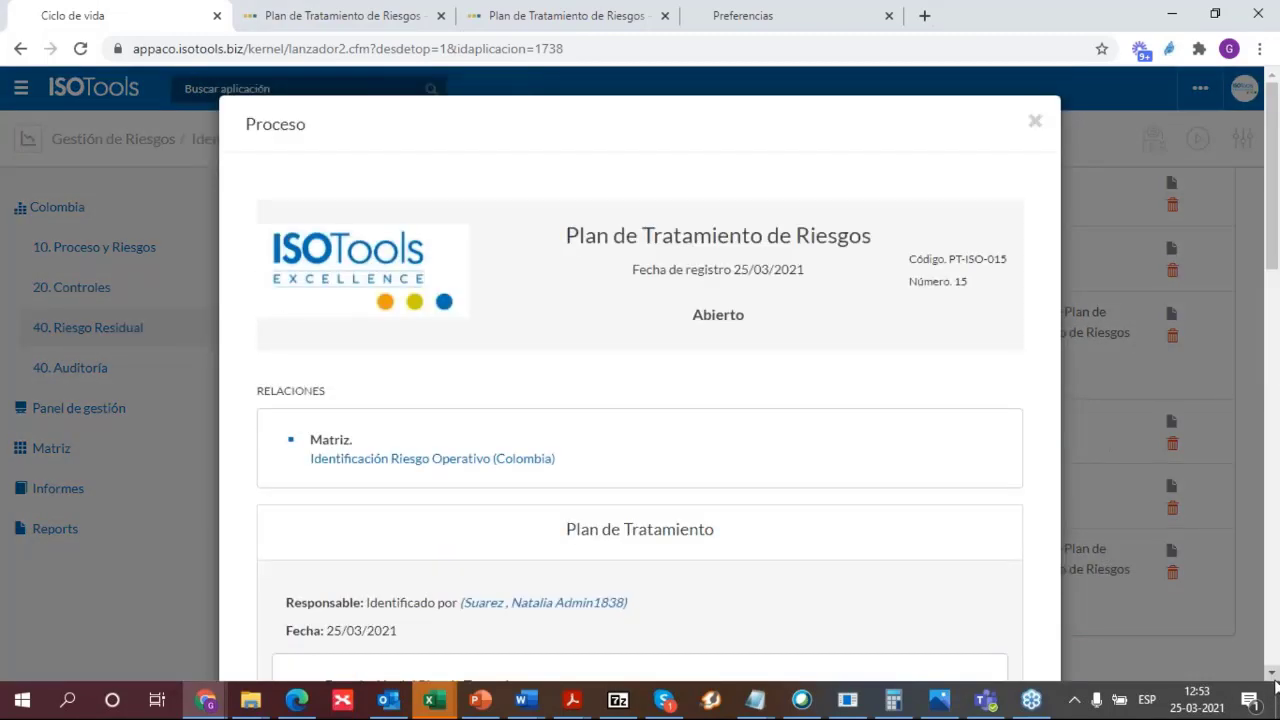
{"action": "scroll", "coordinate": [1275, 676], "scroll_direction": "down", "scroll_amount": 2}
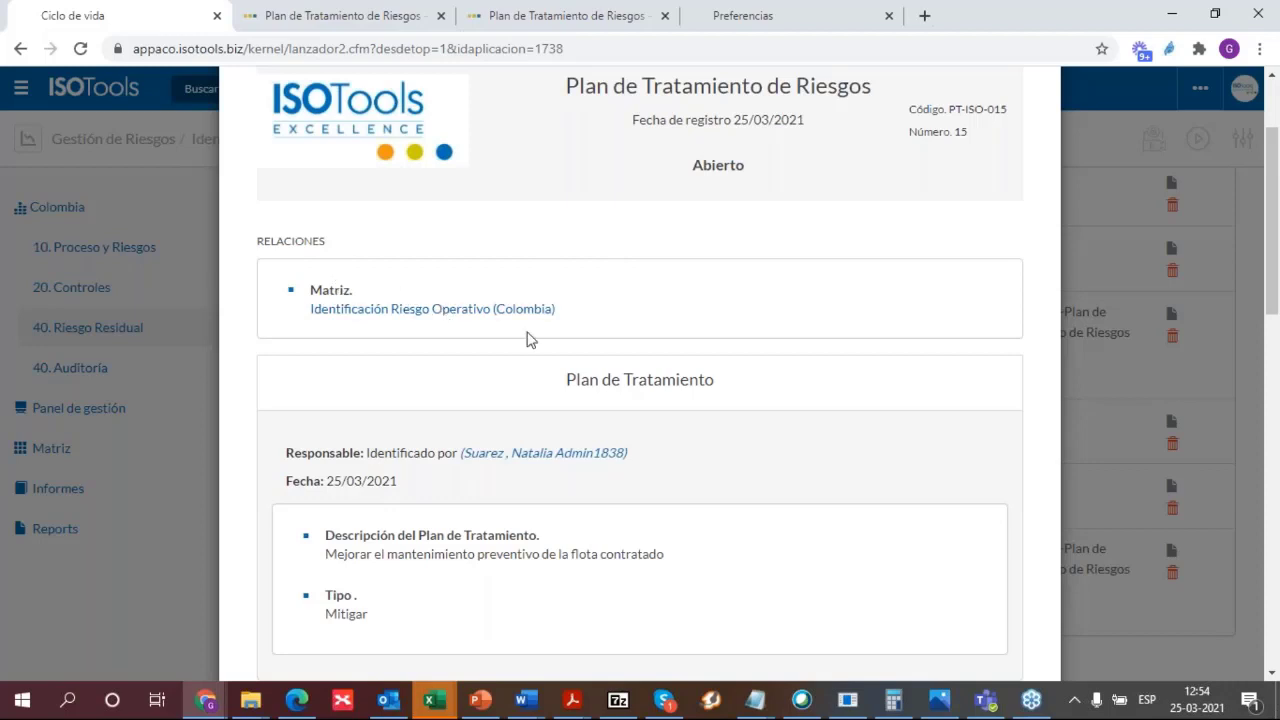
{"action": "left_click", "coordinate": [1273, 672]}
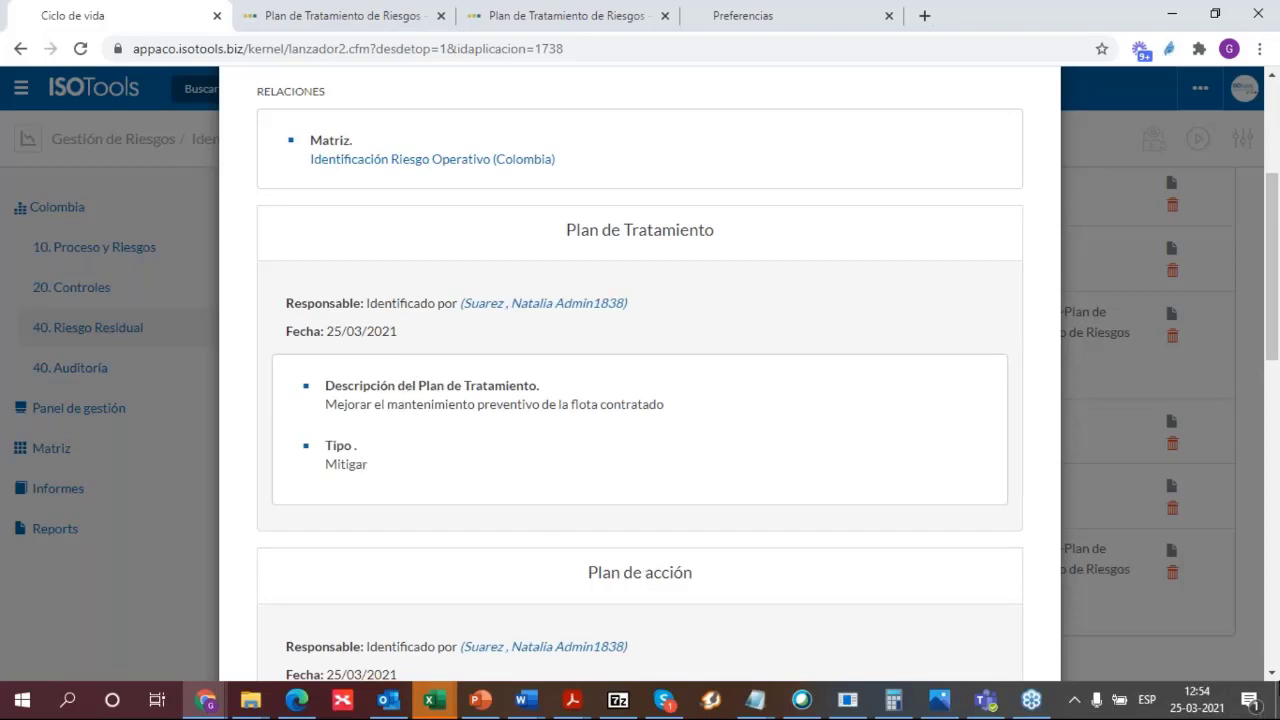
{"action": "left_click", "coordinate": [1274, 674]}
{"action": "left_click", "coordinate": [1274, 674]}
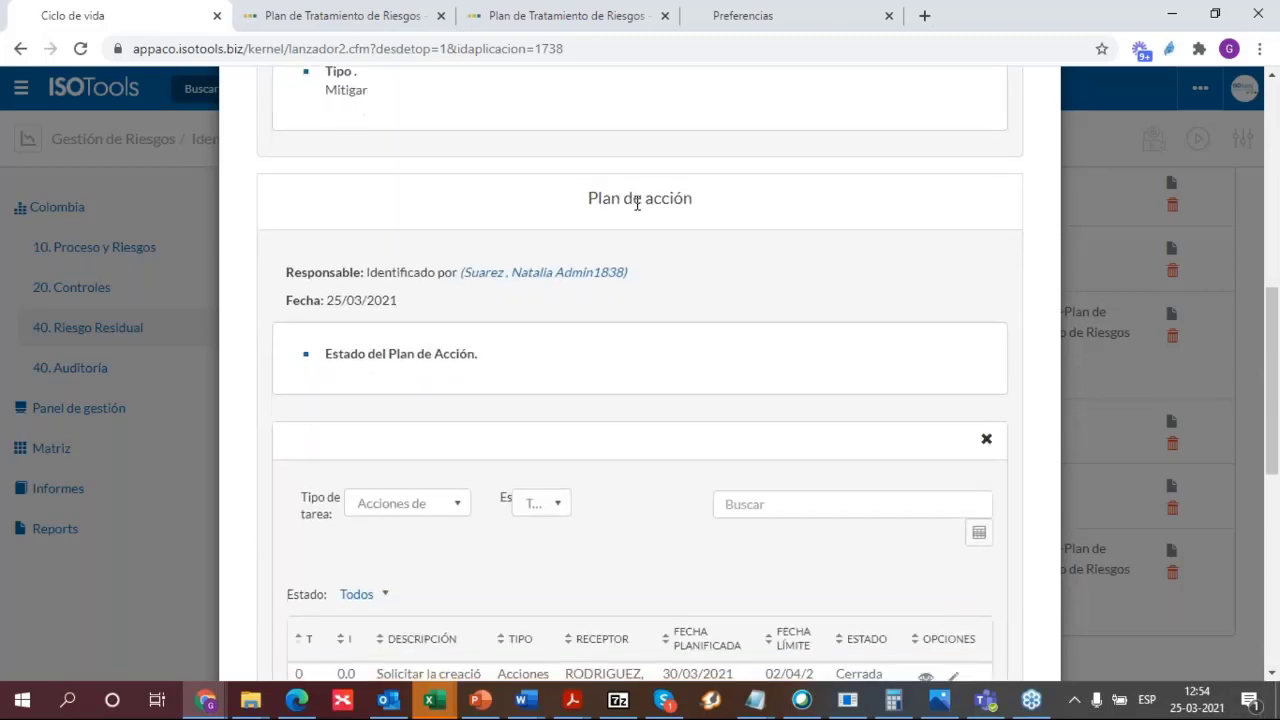
{"action": "left_click_drag", "start_coordinate": [1274, 447], "coordinate": [1274, 566]}
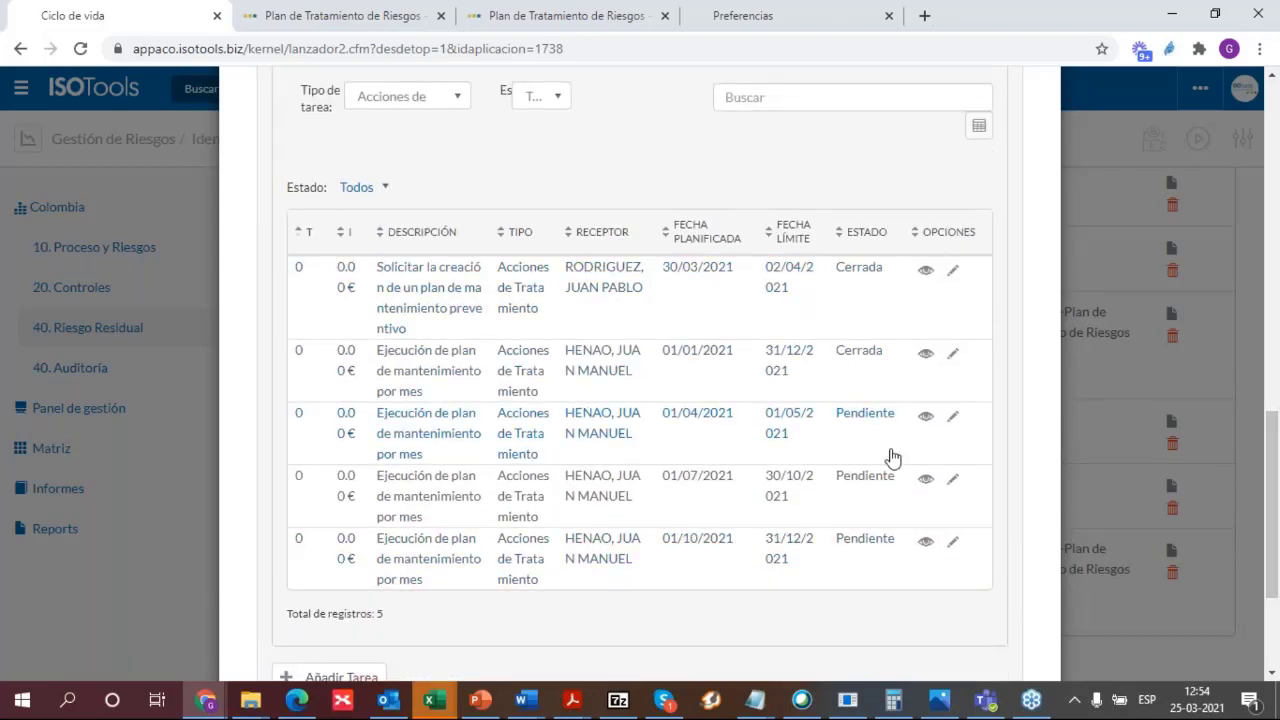
{"action": "left_click_drag", "start_coordinate": [1274, 533], "coordinate": [1274, 601]}
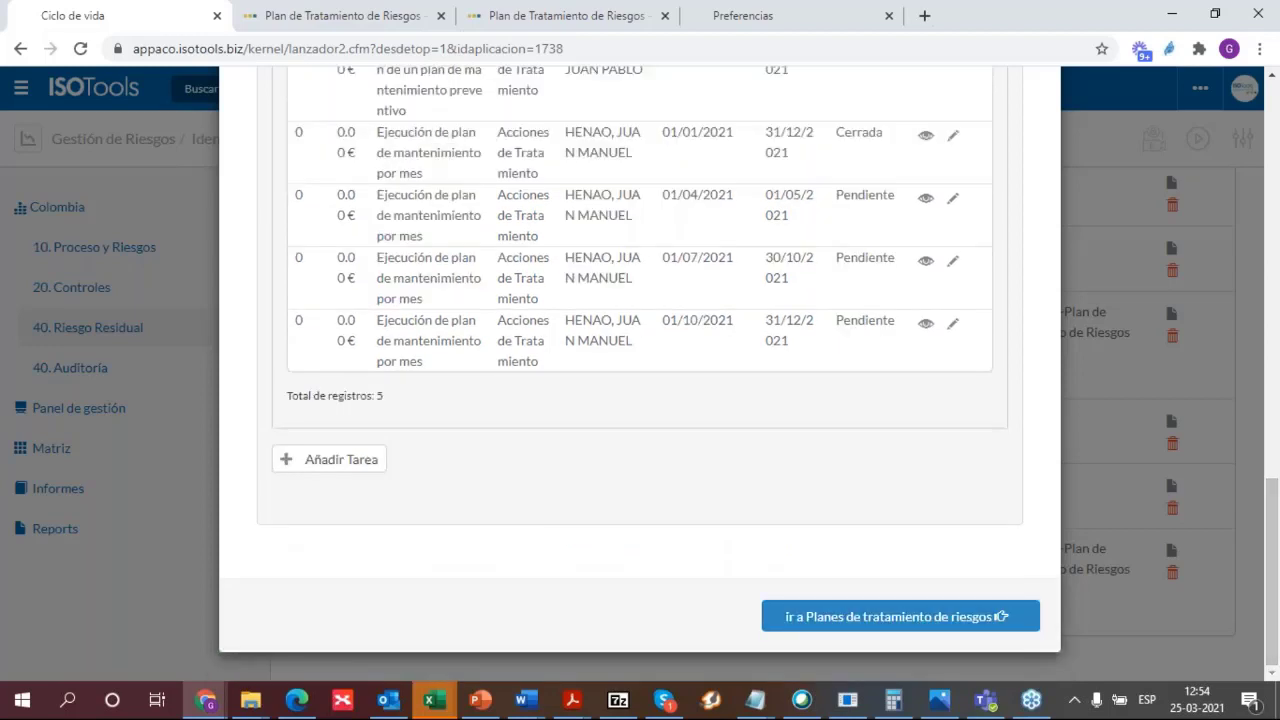
Go from the plan preview to its full record in Planes de tratamiento de riesgos and show the Plan de acción tasks
{"action": "left_click", "coordinate": [1008, 628]}
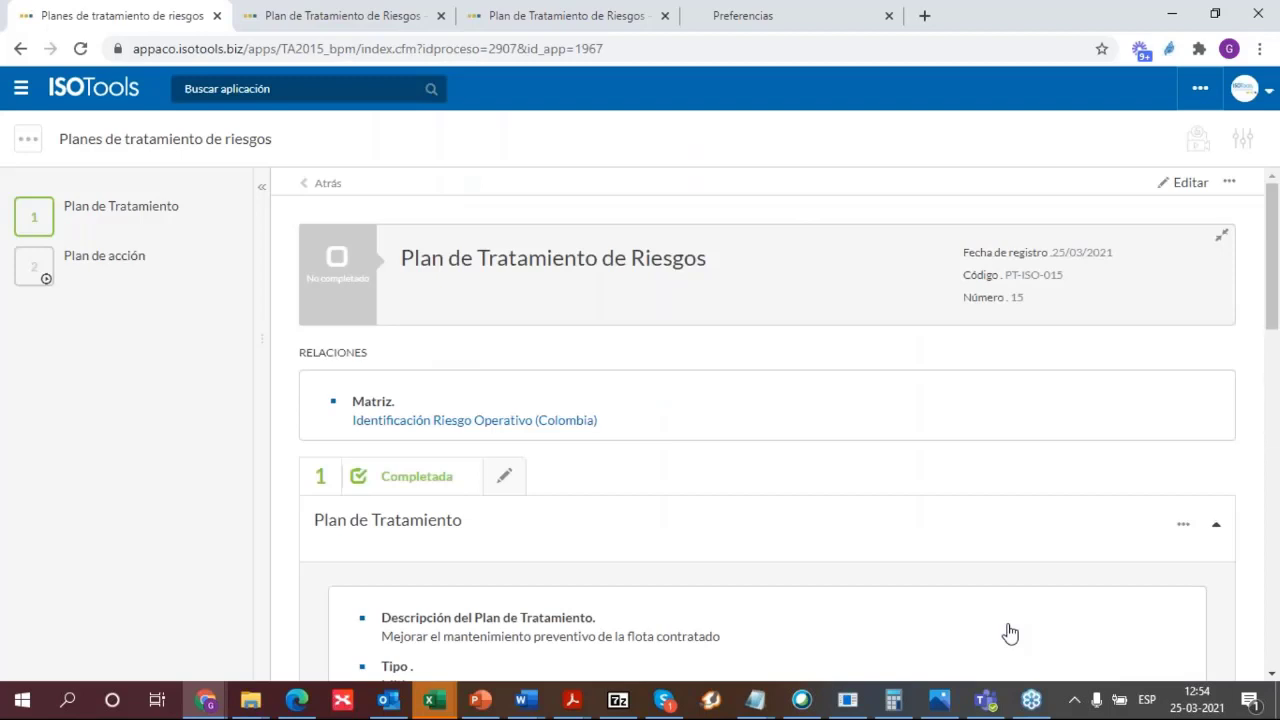
{"action": "mouse_move", "coordinate": [177, 291]}
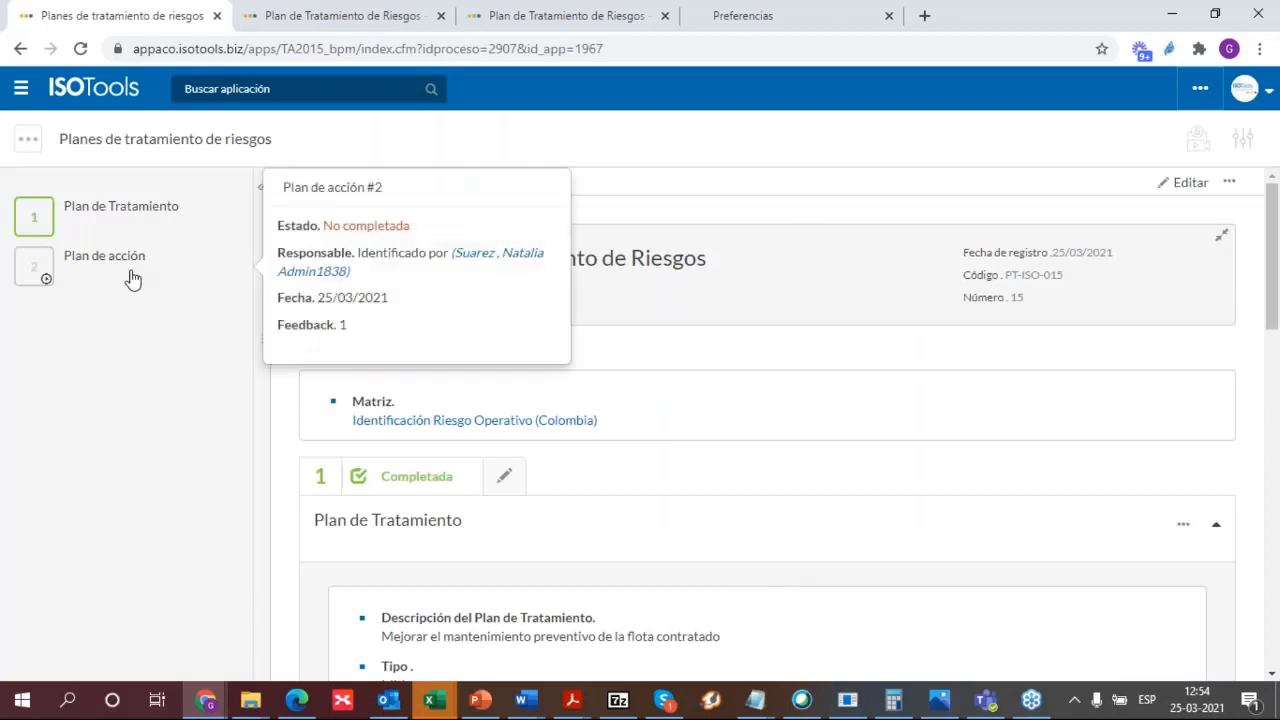
{"action": "left_click", "coordinate": [133, 279]}
{"action": "scroll", "coordinate": [1277, 597], "scroll_direction": "down", "scroll_amount": 2}
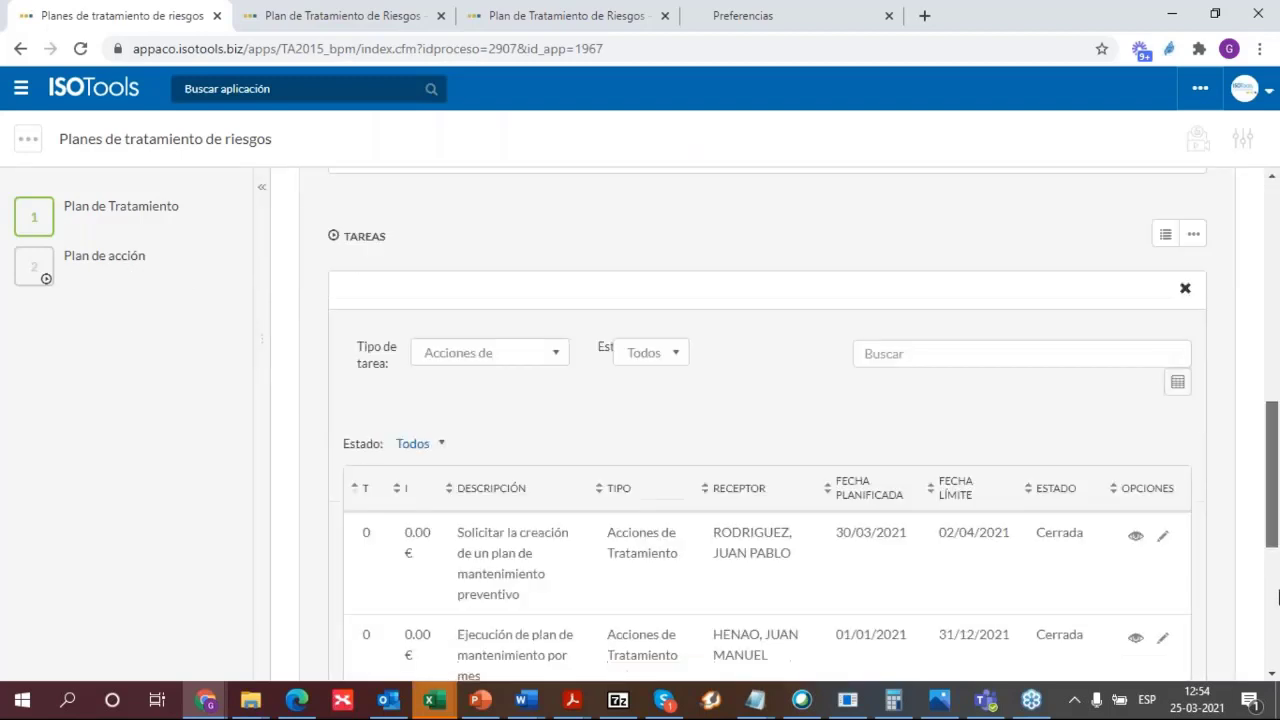
{"action": "scroll", "coordinate": [1277, 597], "scroll_direction": "down", "scroll_amount": 4}
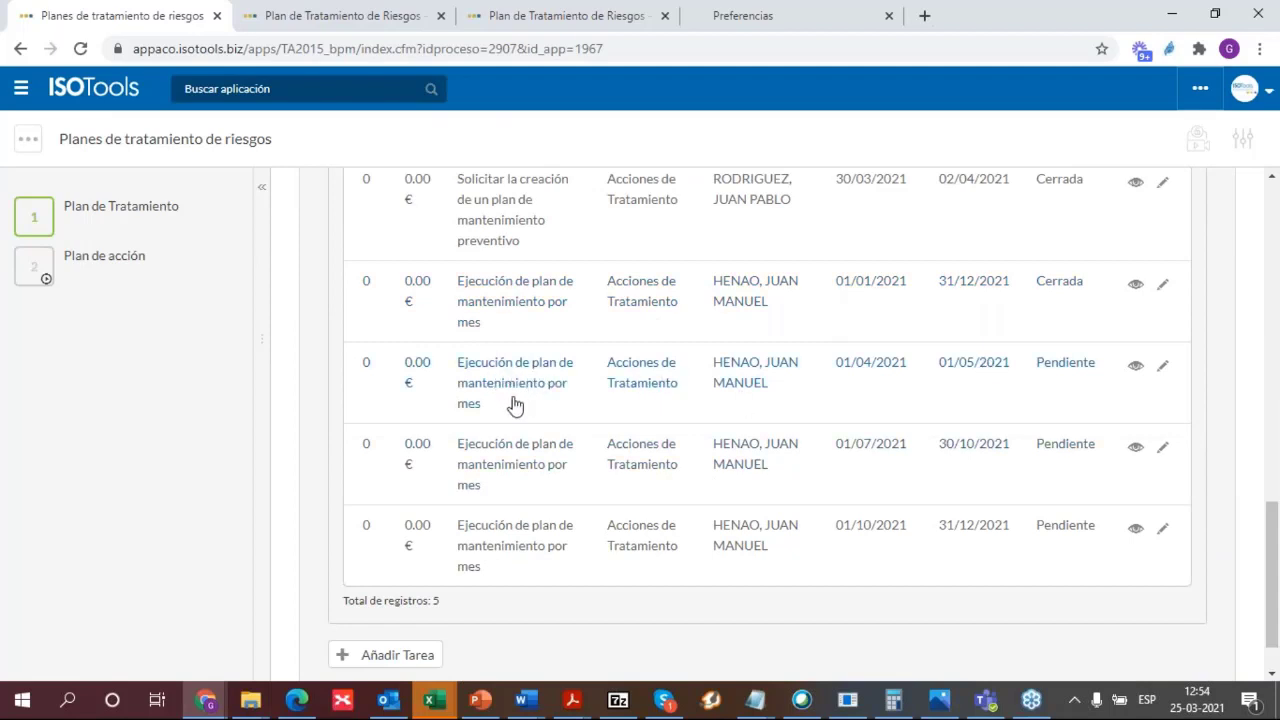
Open the pending maintenance task planned for 01/04/2021 and write the comment "Ejecutado en el mes de marzo 2021"
{"action": "left_click", "coordinate": [1136, 366]}
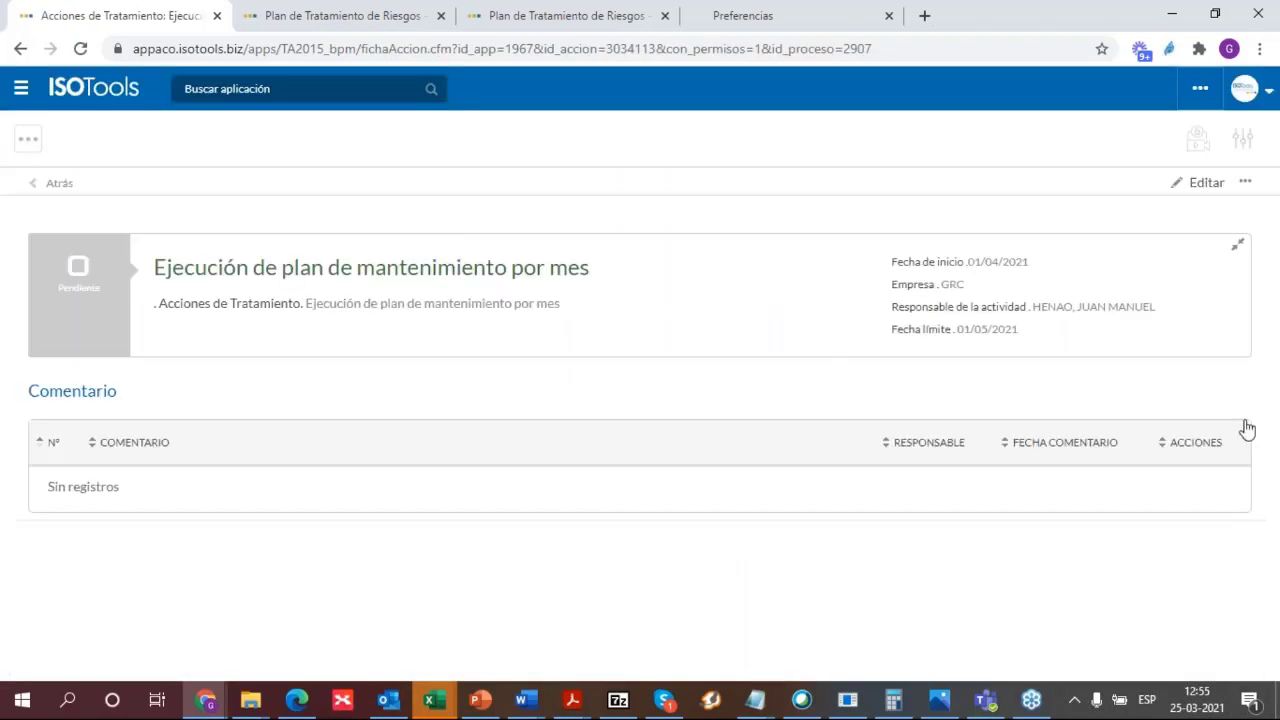
{"action": "left_click", "coordinate": [1245, 182]}
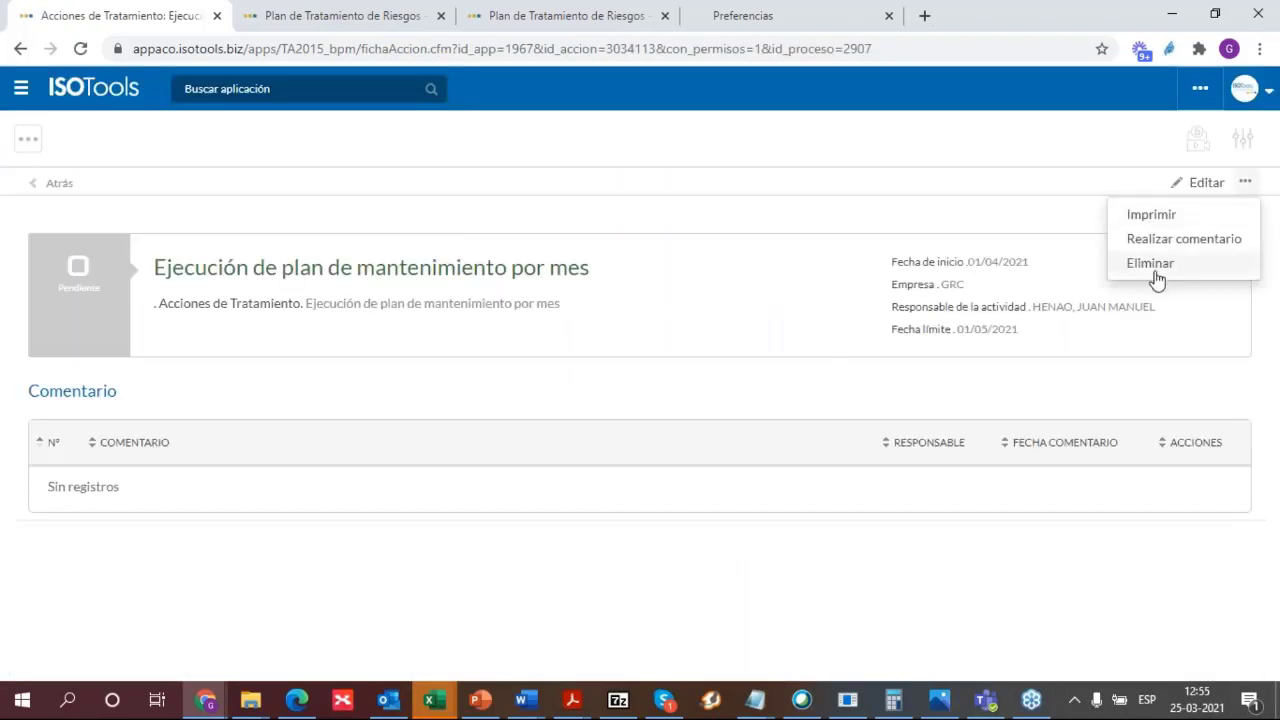
{"action": "left_click", "coordinate": [1108, 244]}
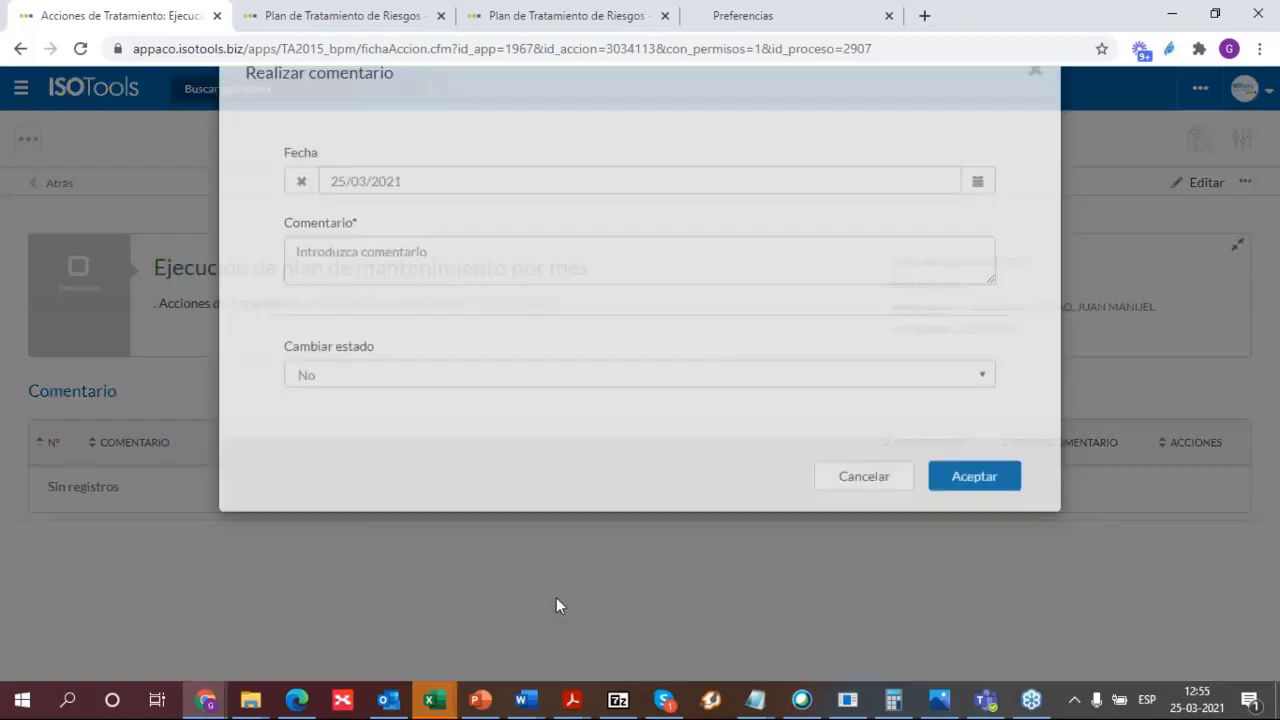
{"action": "left_click", "coordinate": [396, 321]}
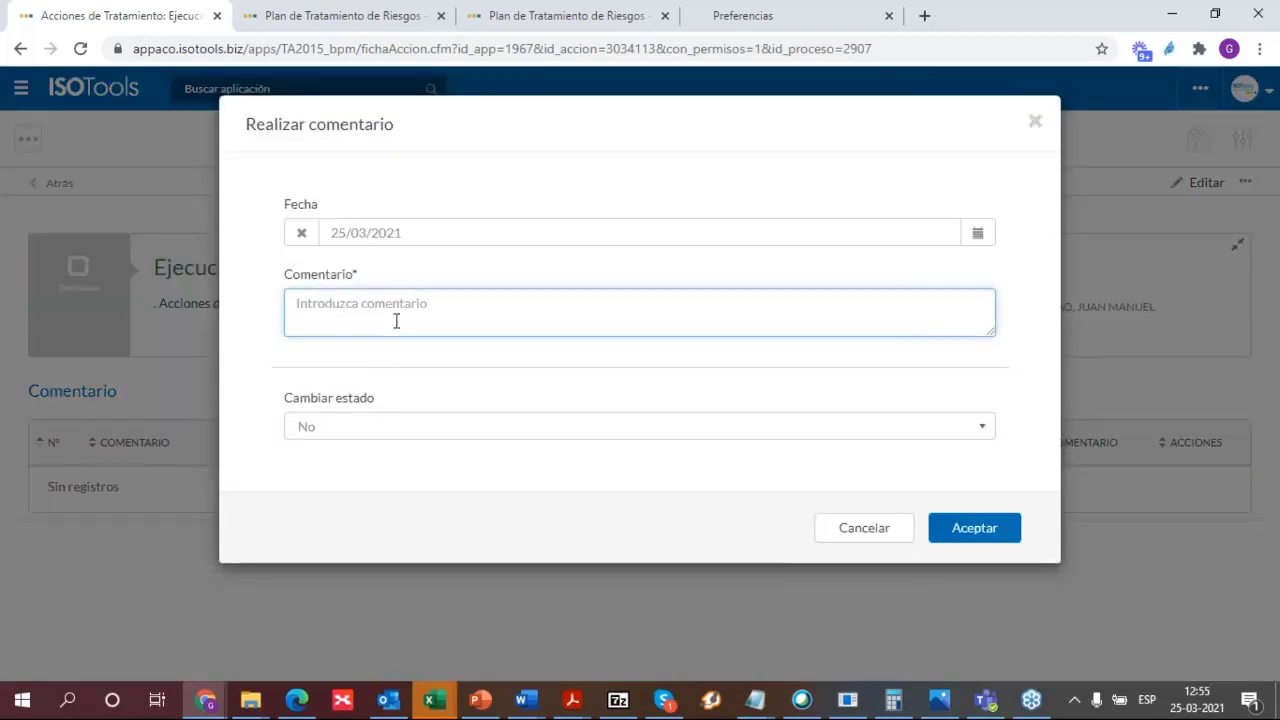
{"action": "type", "text": "E"}
{"action": "key", "text": "BackSpace"}
{"action": "type", "text": "Eje"}
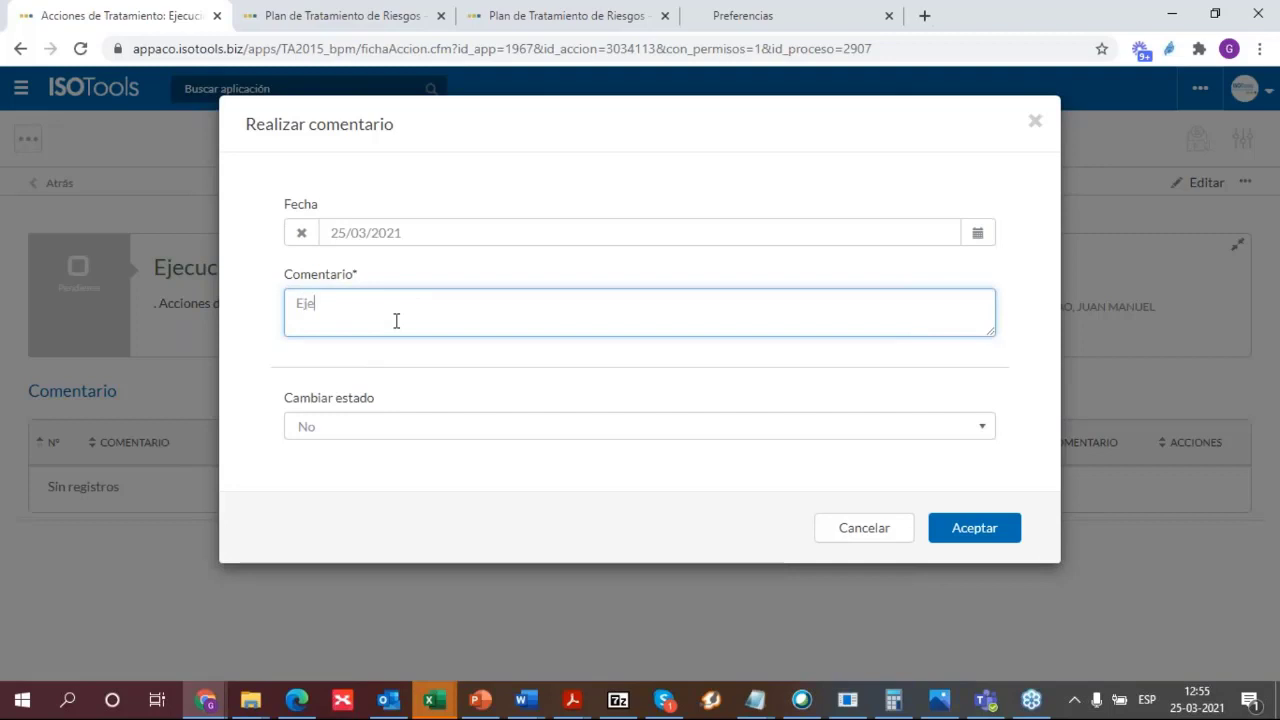
{"action": "type", "text": "cutado en el m"}
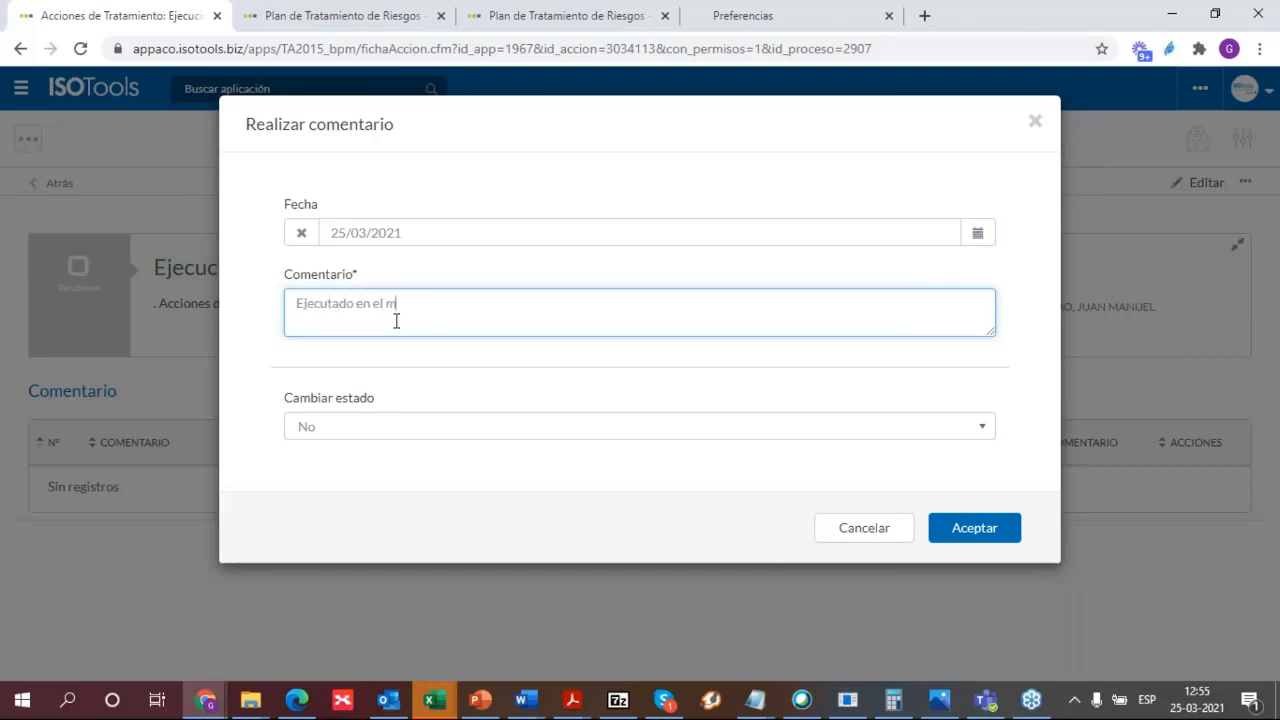
{"action": "type", "text": "es de ma"}
{"action": "type", "text": "rszo"}
{"action": "key", "text": "BackSpace"}
{"action": "key", "text": "BackSpace"}
{"action": "type", "text": "zo "}
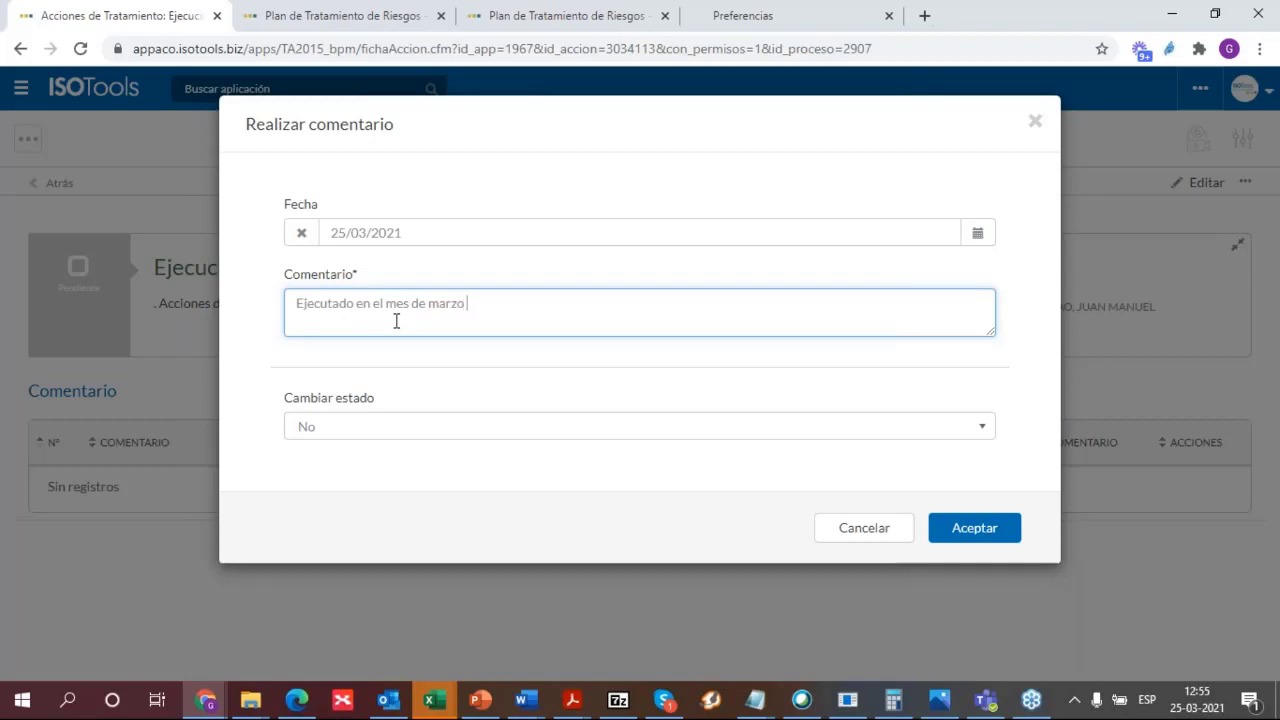
{"action": "type", "text": "2021"}
Set the task's status change to Cerrada and submit the comment
{"action": "left_click", "coordinate": [363, 429]}
{"action": "left_click", "coordinate": [358, 572]}
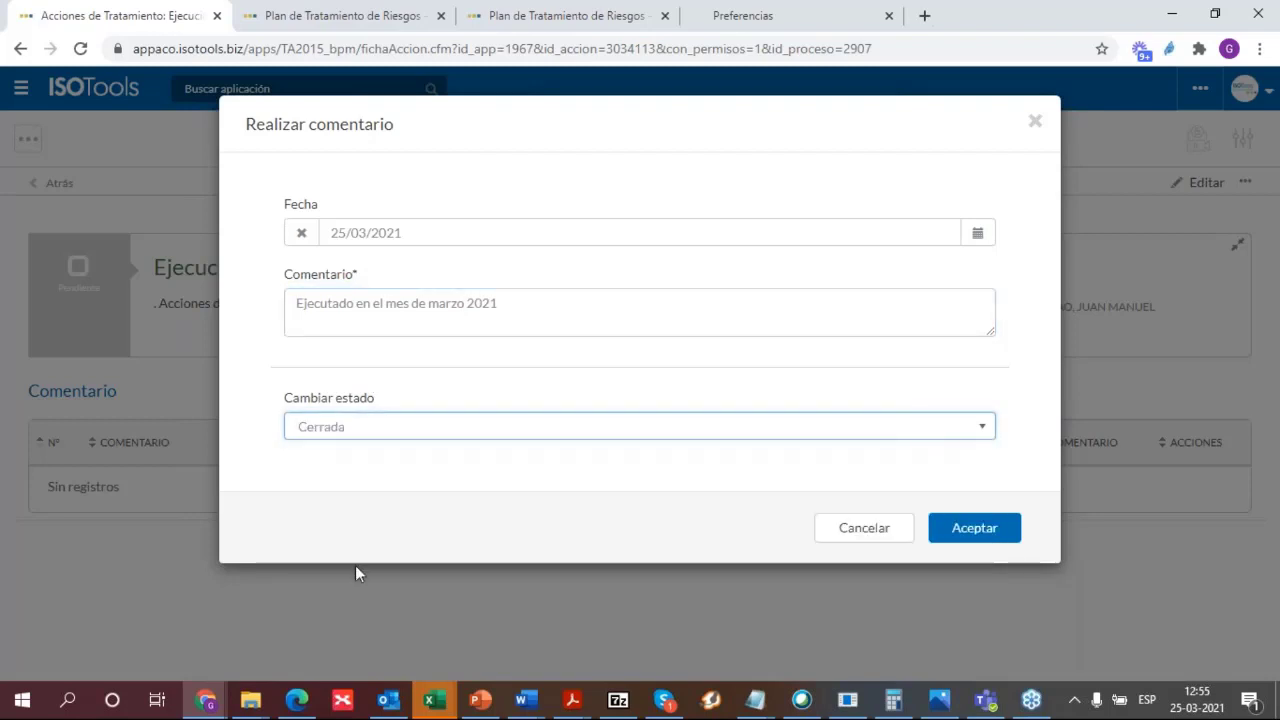
{"action": "left_click", "coordinate": [984, 530]}
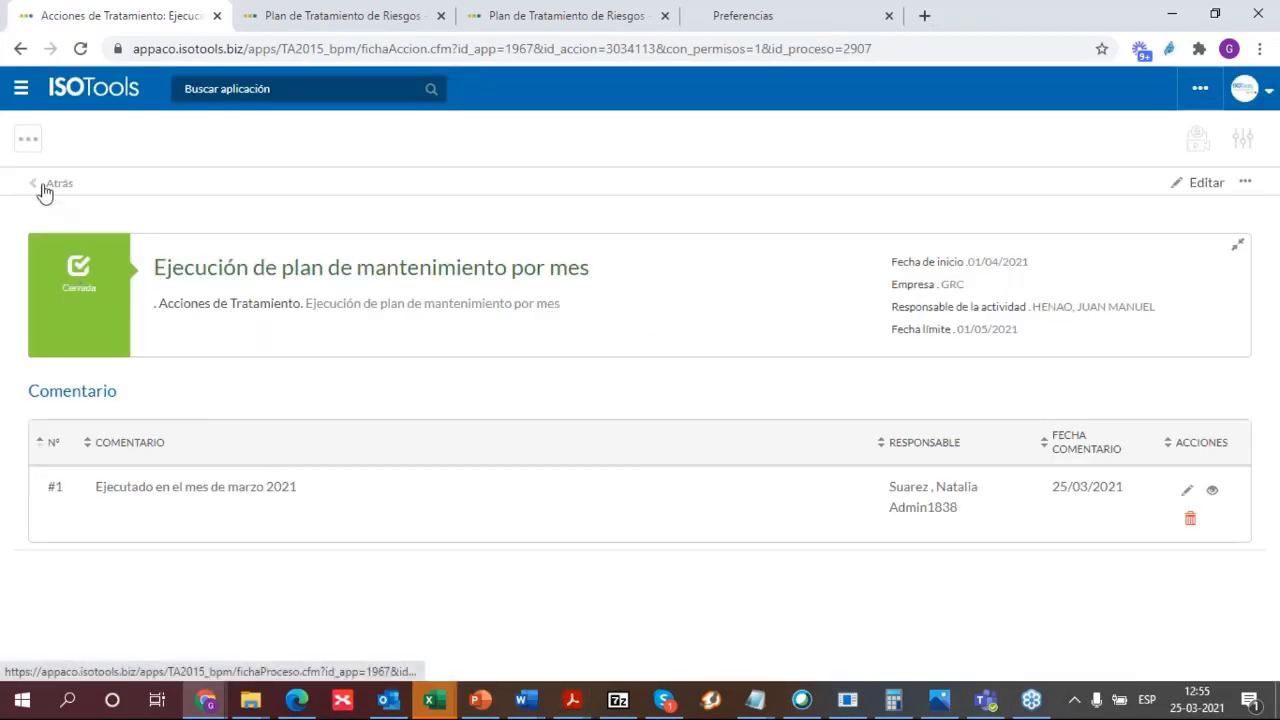
Return to treatment plan PT-ISO-015 and review the statuses of its action plan tasks
{"action": "left_click", "coordinate": [48, 183]}
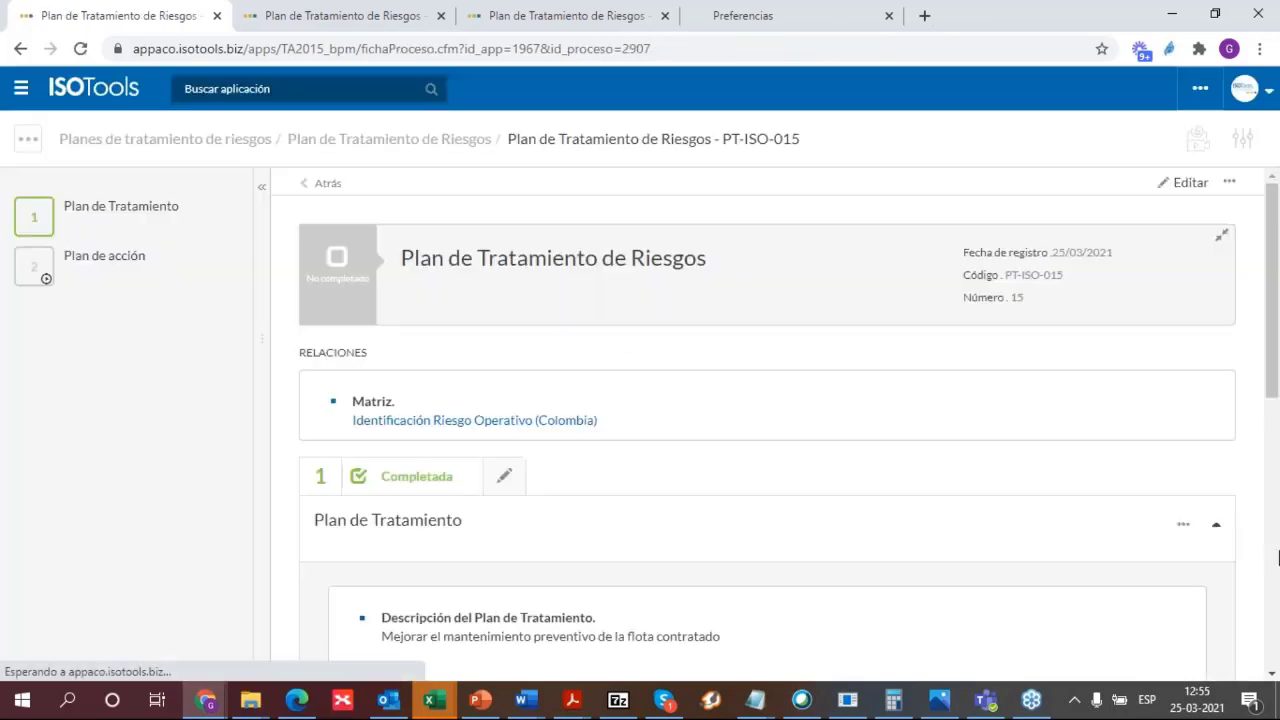
{"action": "left_click_drag", "start_coordinate": [1272, 320], "coordinate": [1270, 634]}
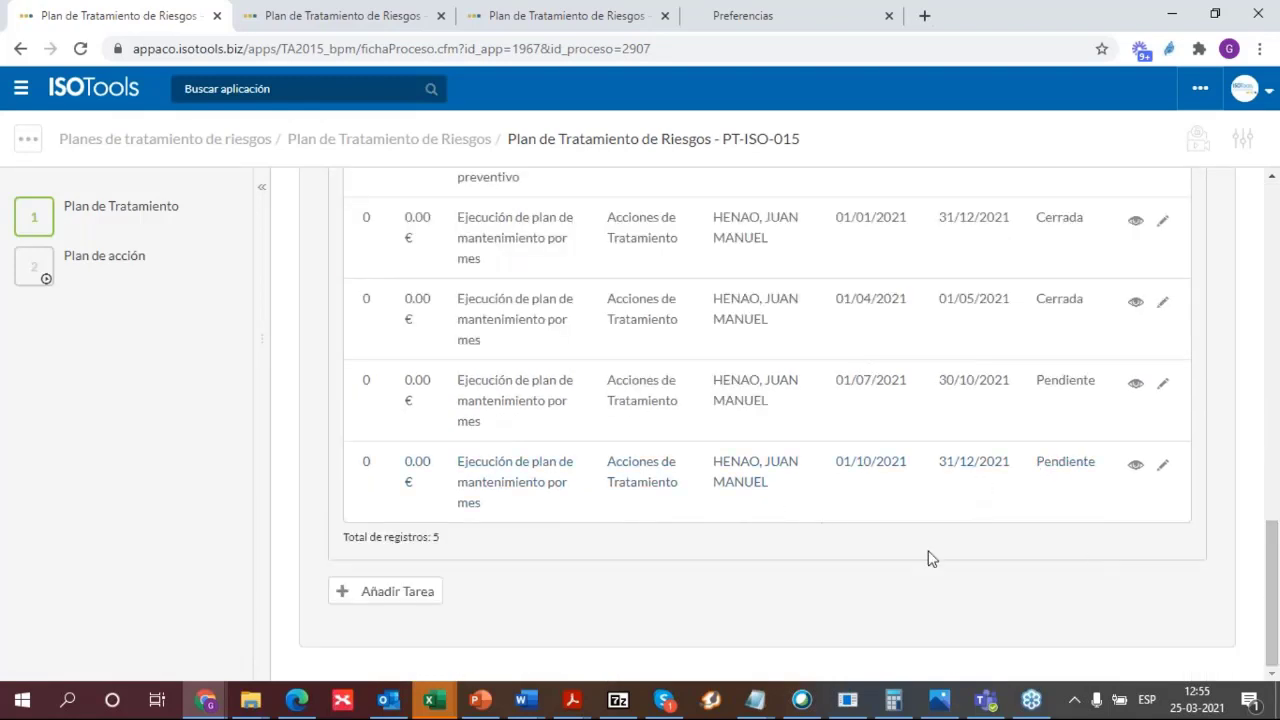
{"action": "scroll", "coordinate": [1078, 440], "scroll_direction": "up", "scroll_amount": 2}
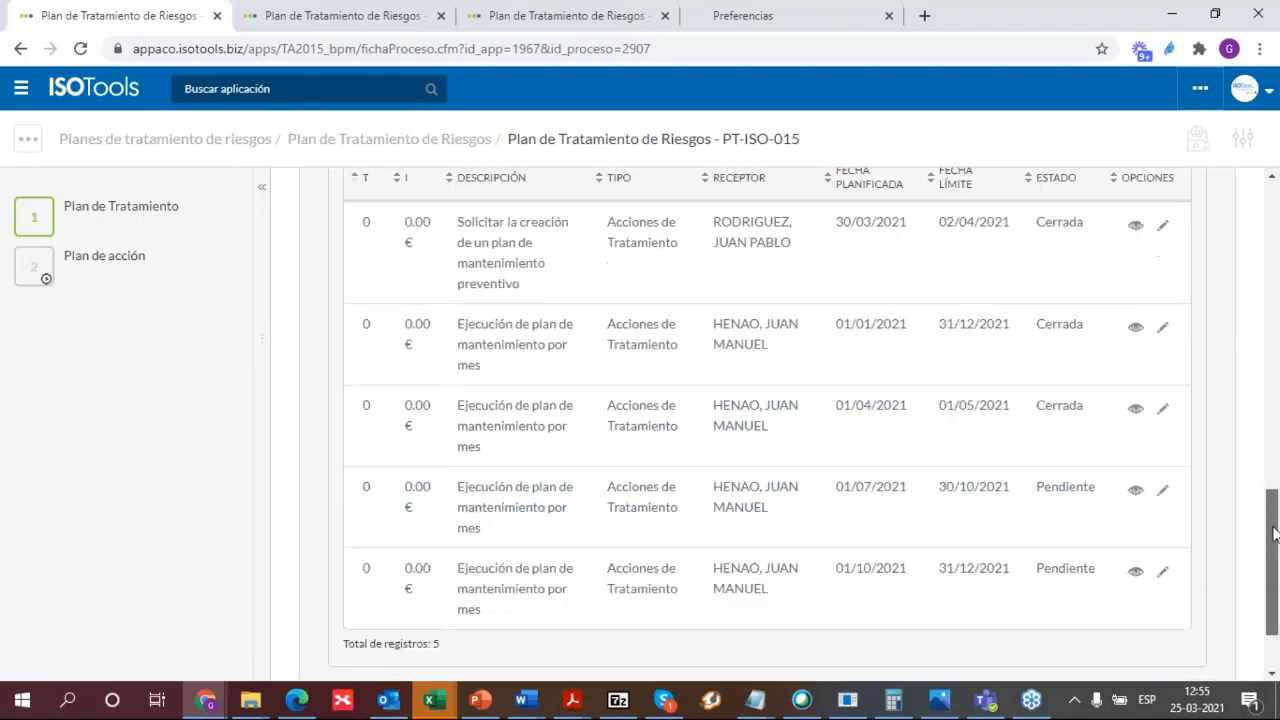
{"action": "scroll", "coordinate": [1272, 545], "scroll_direction": "down", "scroll_amount": 2}
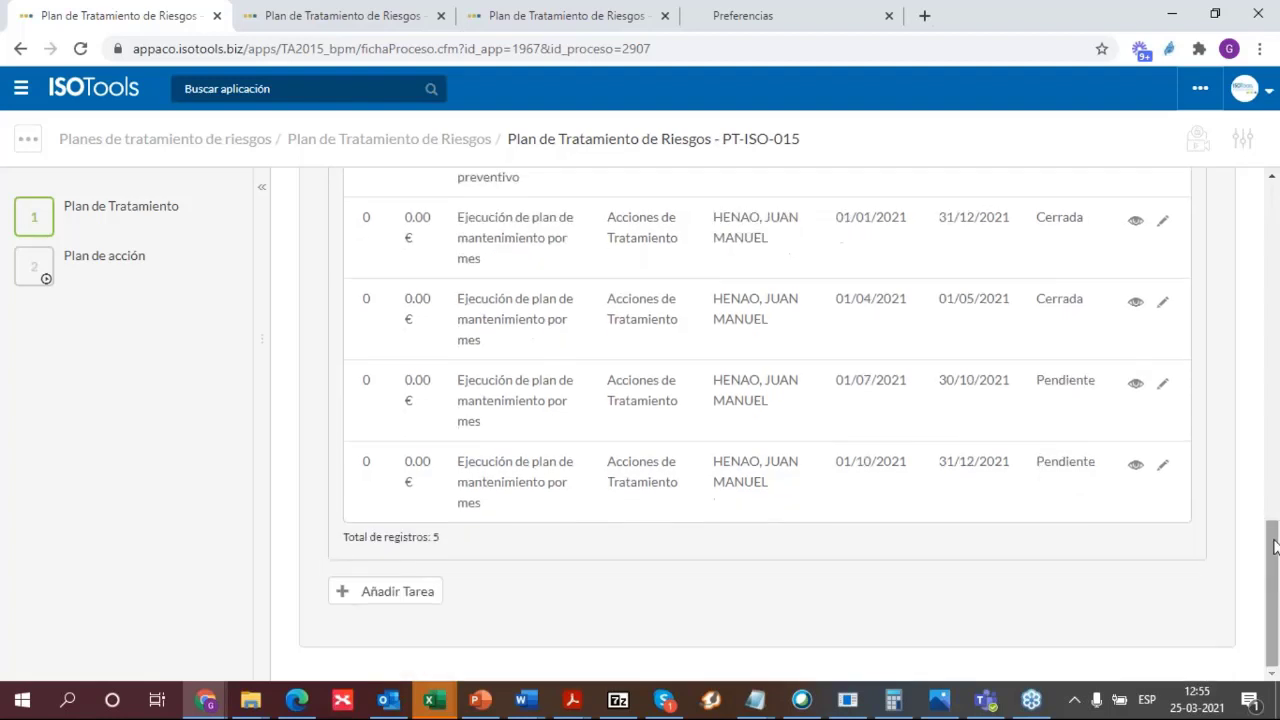
{"action": "left_click_drag", "start_coordinate": [1272, 545], "coordinate": [1271, 201]}
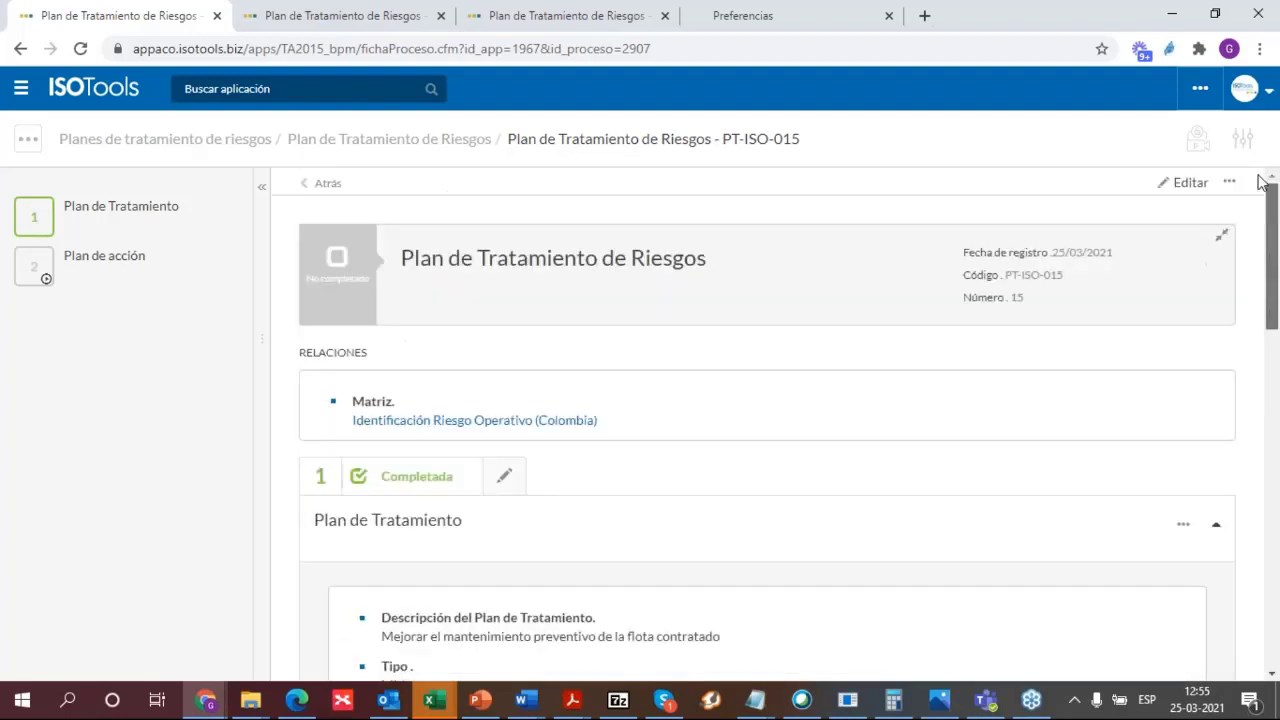
Go to the list of all risk treatment plans, open PT-ISO-016, and examine the tasks in its Plan de acción
{"action": "left_click", "coordinate": [473, 140]}
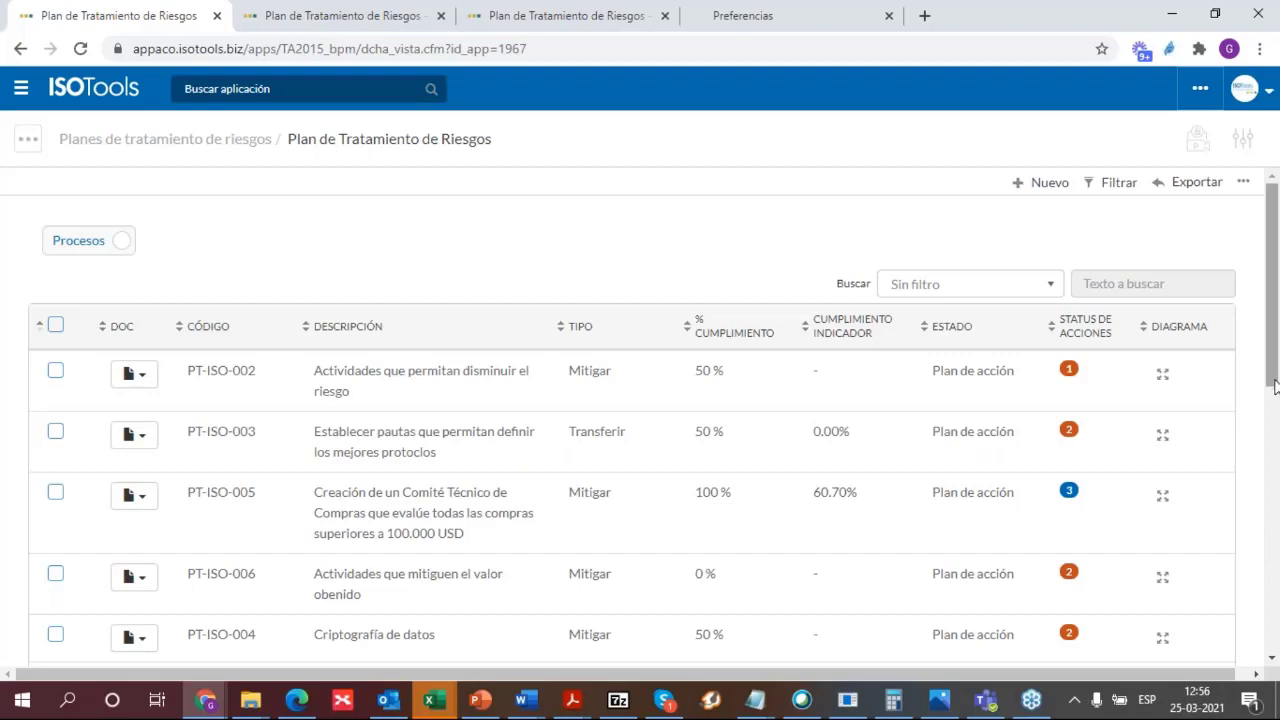
{"action": "left_click_drag", "start_coordinate": [1275, 387], "coordinate": [1273, 624]}
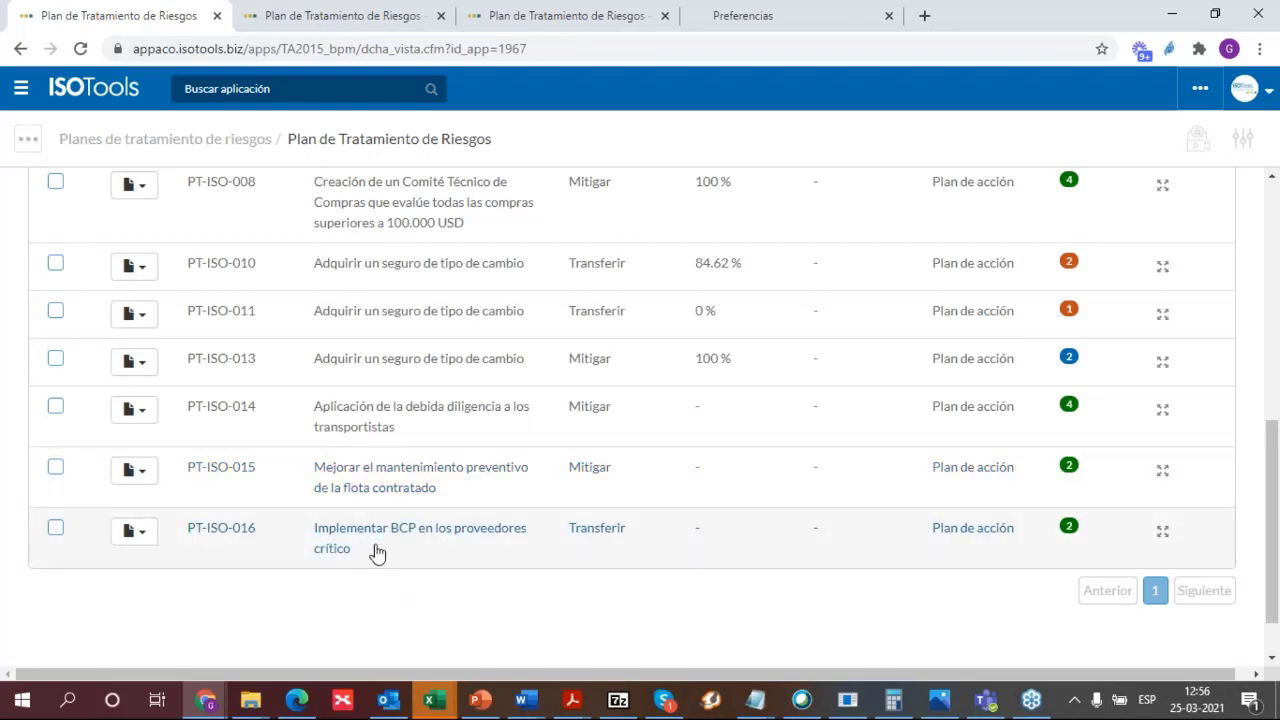
{"action": "left_click", "coordinate": [455, 557]}
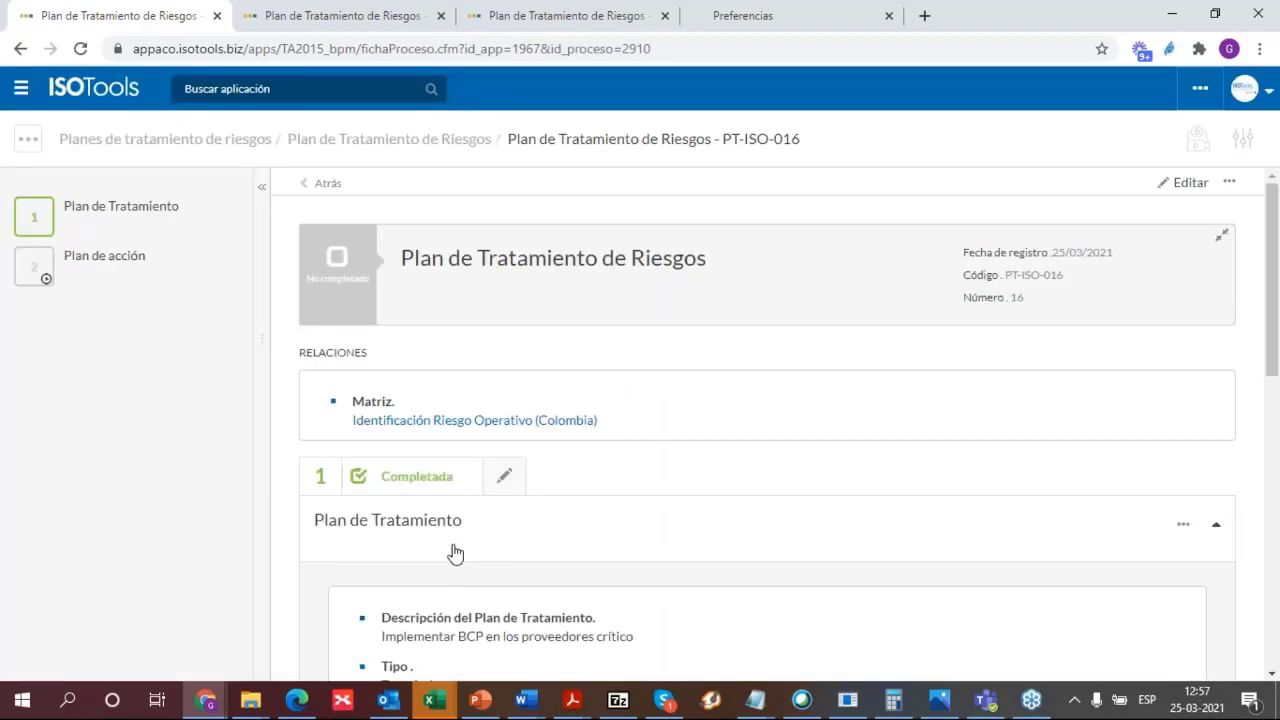
{"action": "left_click", "coordinate": [90, 255]}
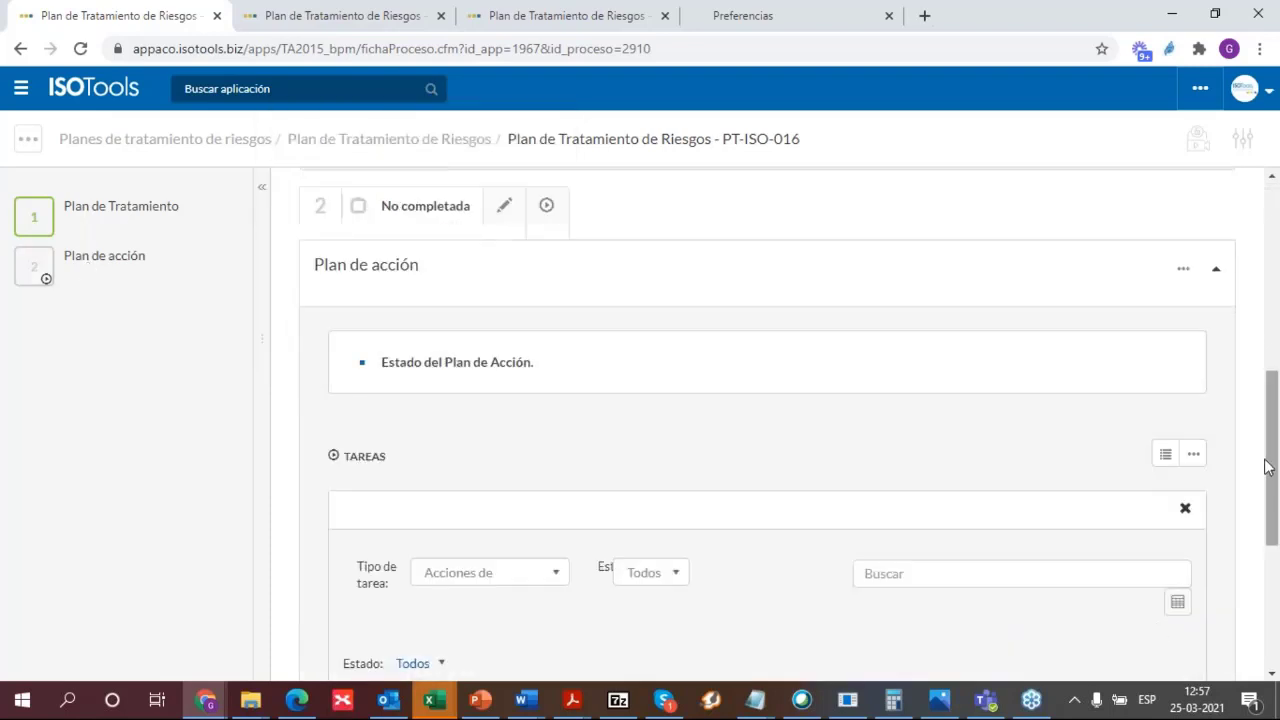
{"action": "left_click_drag", "start_coordinate": [1270, 443], "coordinate": [1270, 563]}
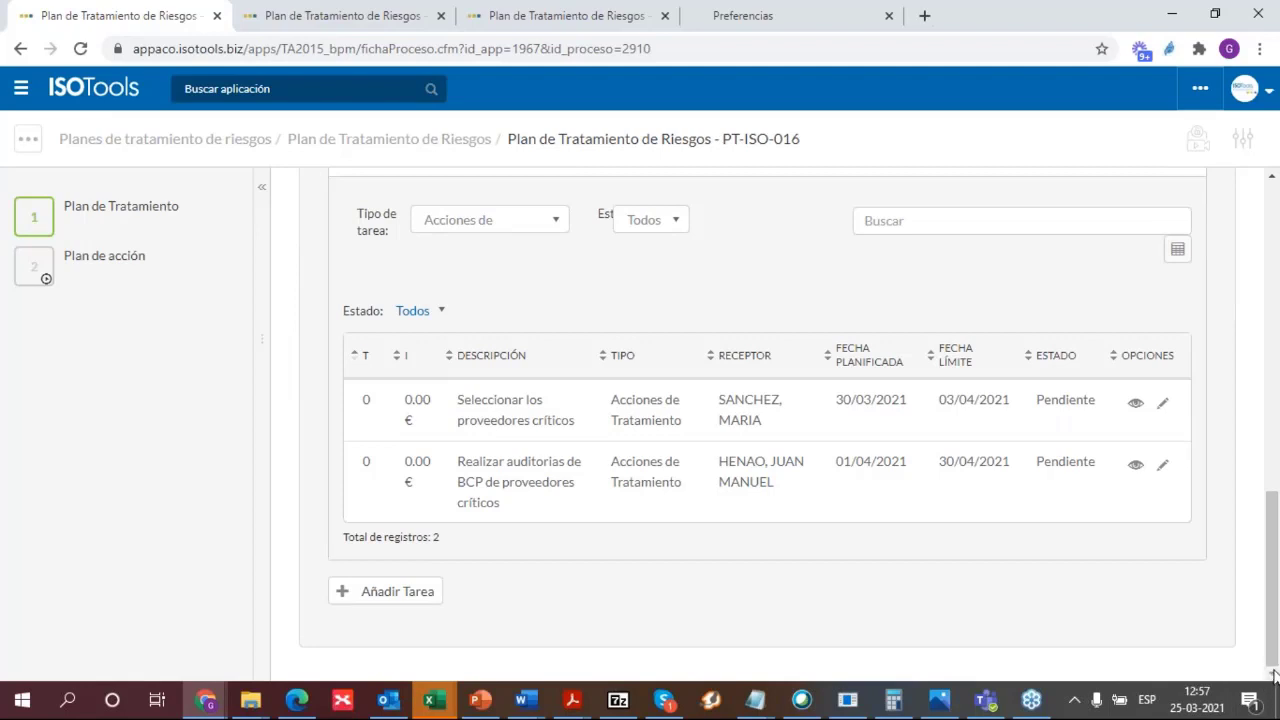
Start a new Acciones de Tratamiento task in PT-ISO-016 with the description "Buscar proveedores alternativos"
{"action": "left_click", "coordinate": [441, 592]}
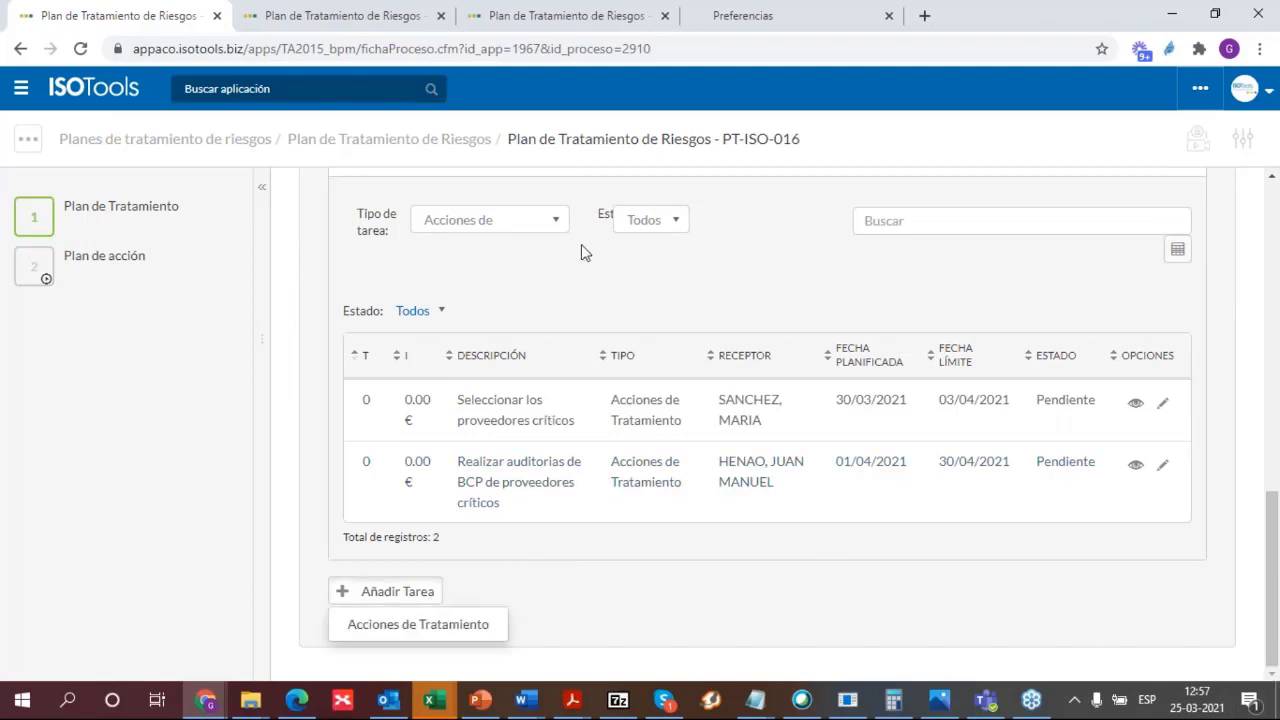
{"action": "left_click", "coordinate": [471, 628]}
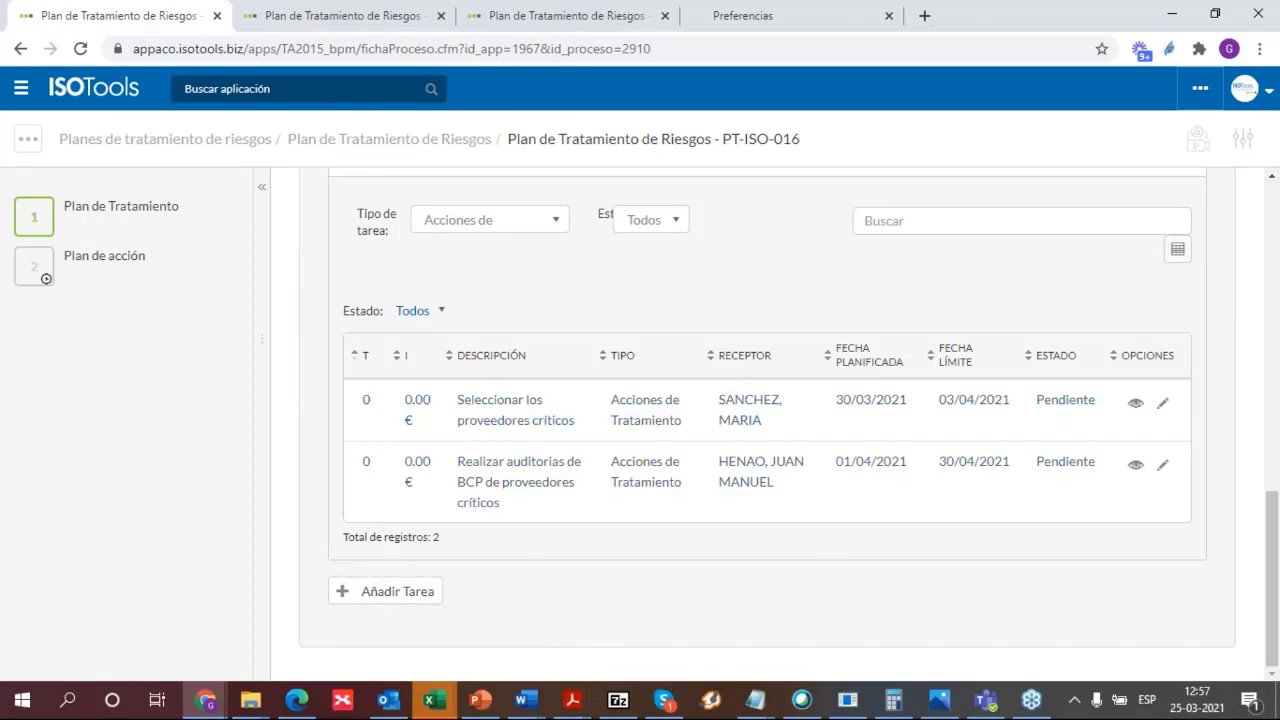
{"action": "scroll", "coordinate": [560, 380], "scroll_direction": "down", "scroll_amount": 4}
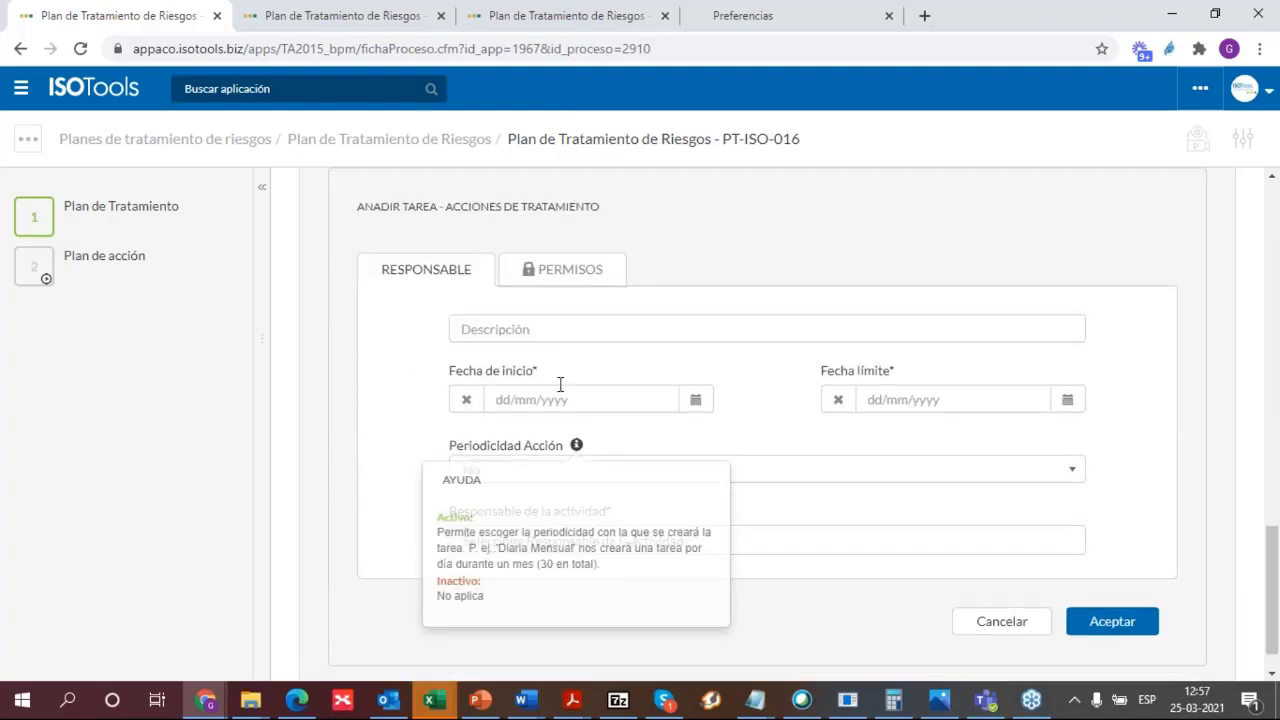
{"action": "left_click", "coordinate": [531, 331]}
{"action": "type", "text": "Busc"}
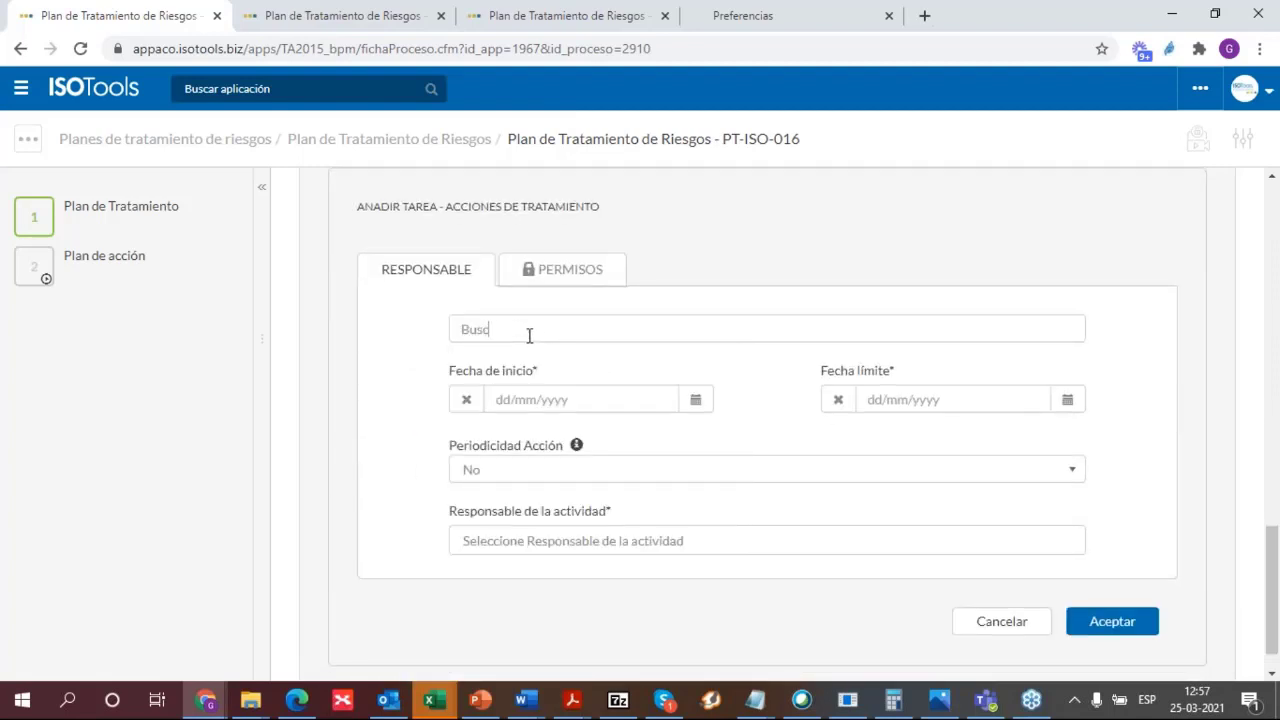
{"action": "type", "text": "ar proveedores a"}
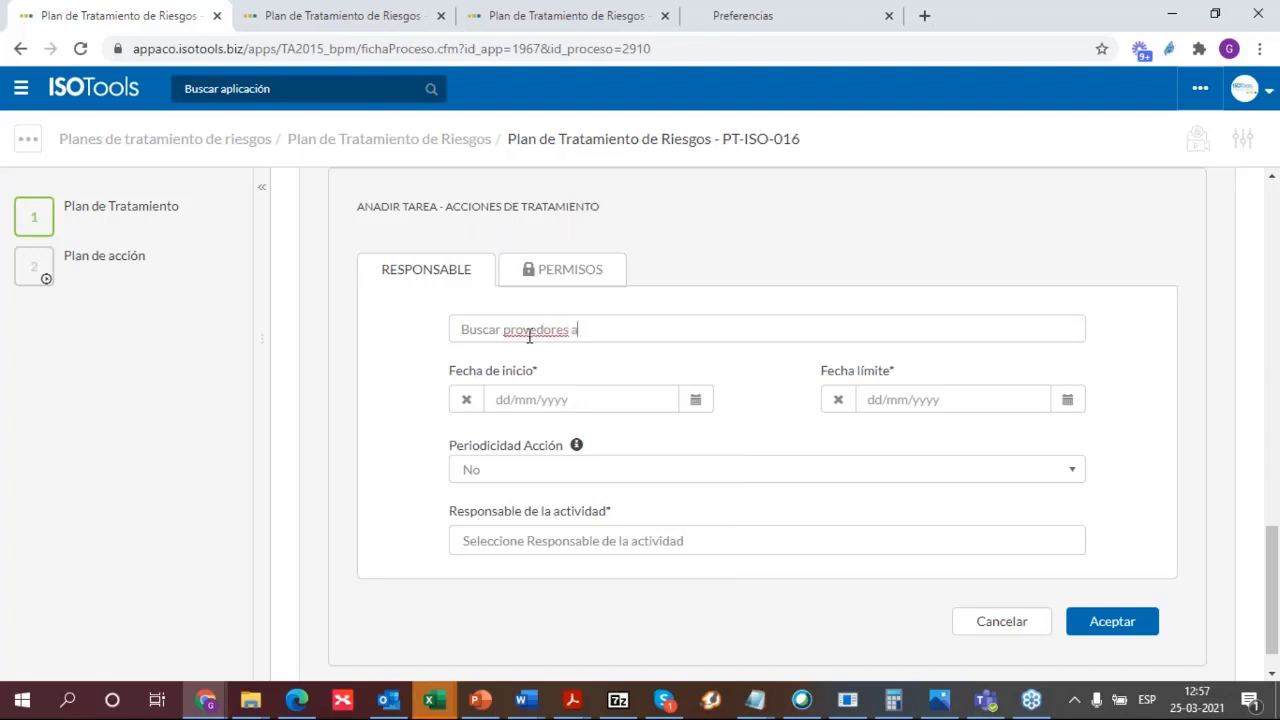
{"action": "type", "text": "lternativos"}
{"action": "left_click", "coordinate": [536, 330]}
{"action": "type", "text": "e"}
Set the new task's start date to 01/04/2021 and its deadline to 30/04/2021
{"action": "left_click", "coordinate": [695, 400]}
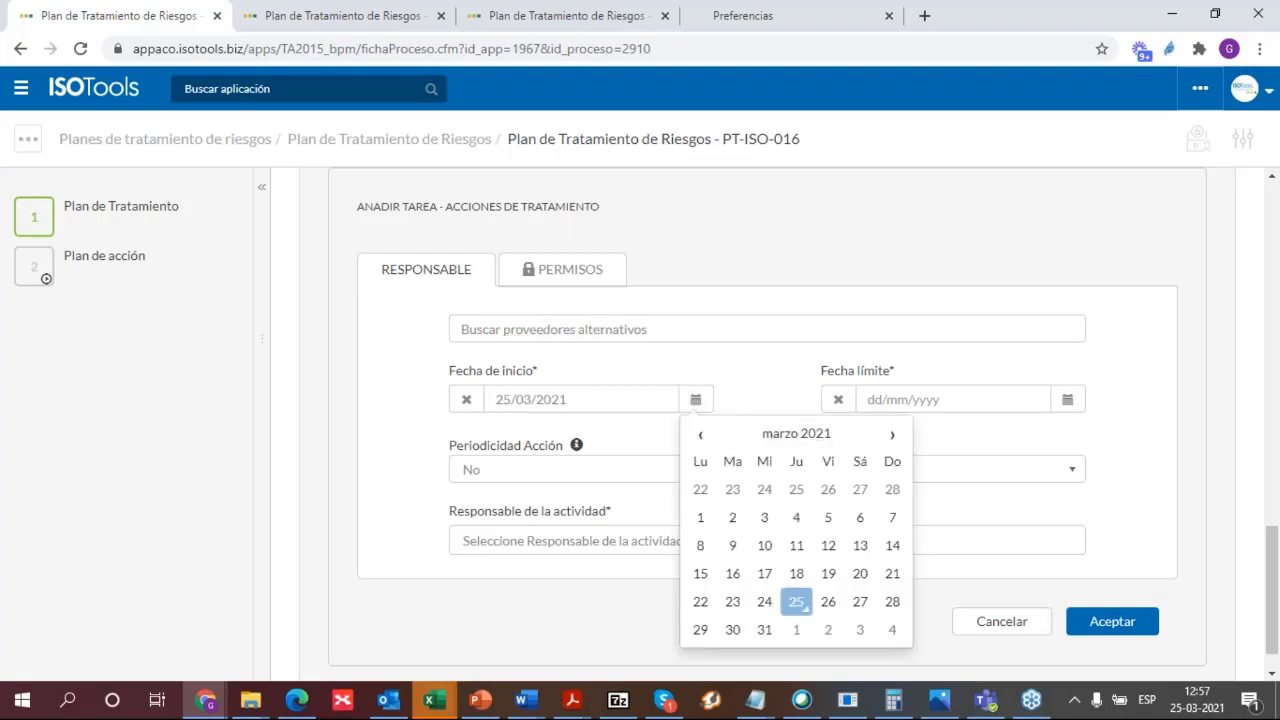
{"action": "left_click", "coordinate": [893, 438]}
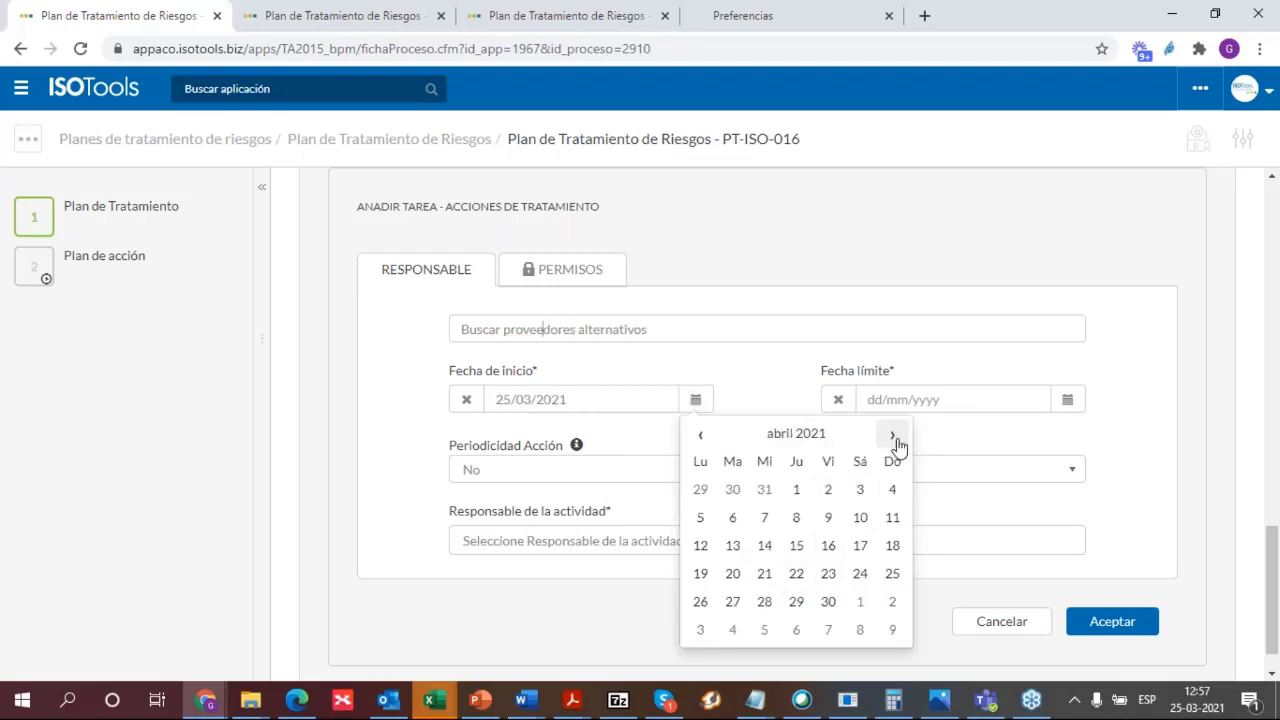
{"action": "left_click", "coordinate": [797, 491]}
{"action": "left_click", "coordinate": [1068, 400]}
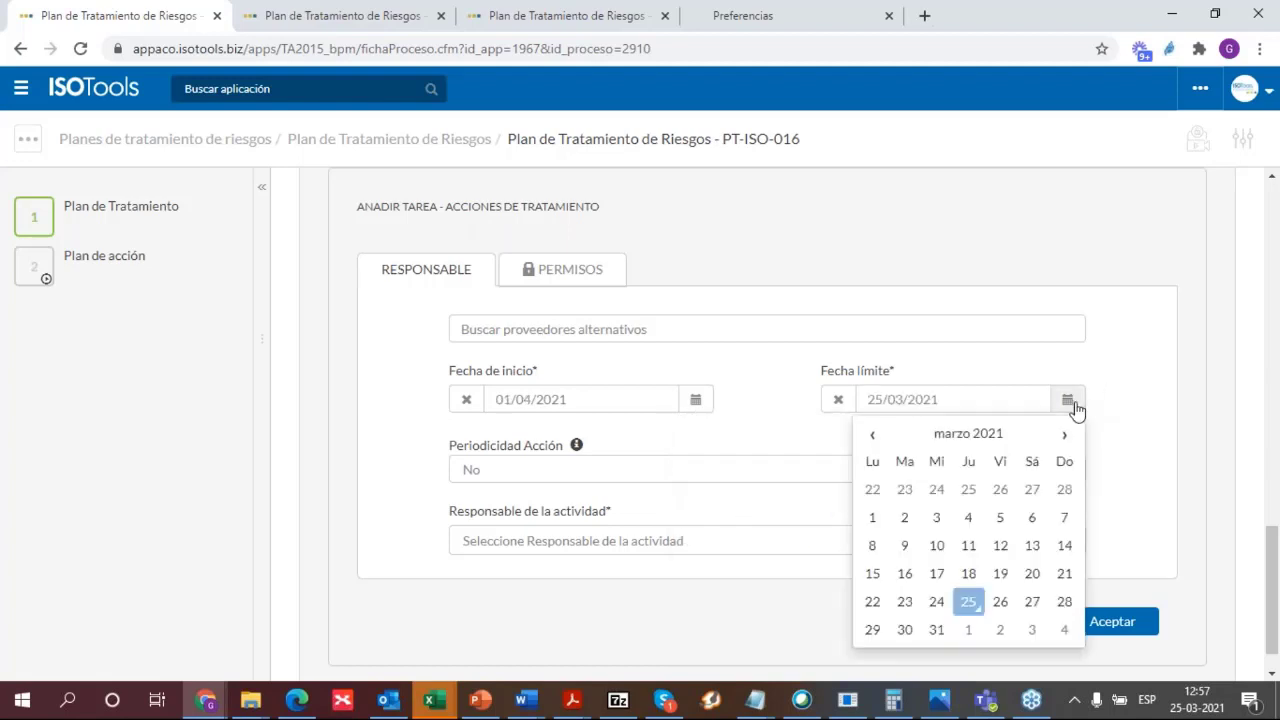
{"action": "left_click", "coordinate": [1064, 436]}
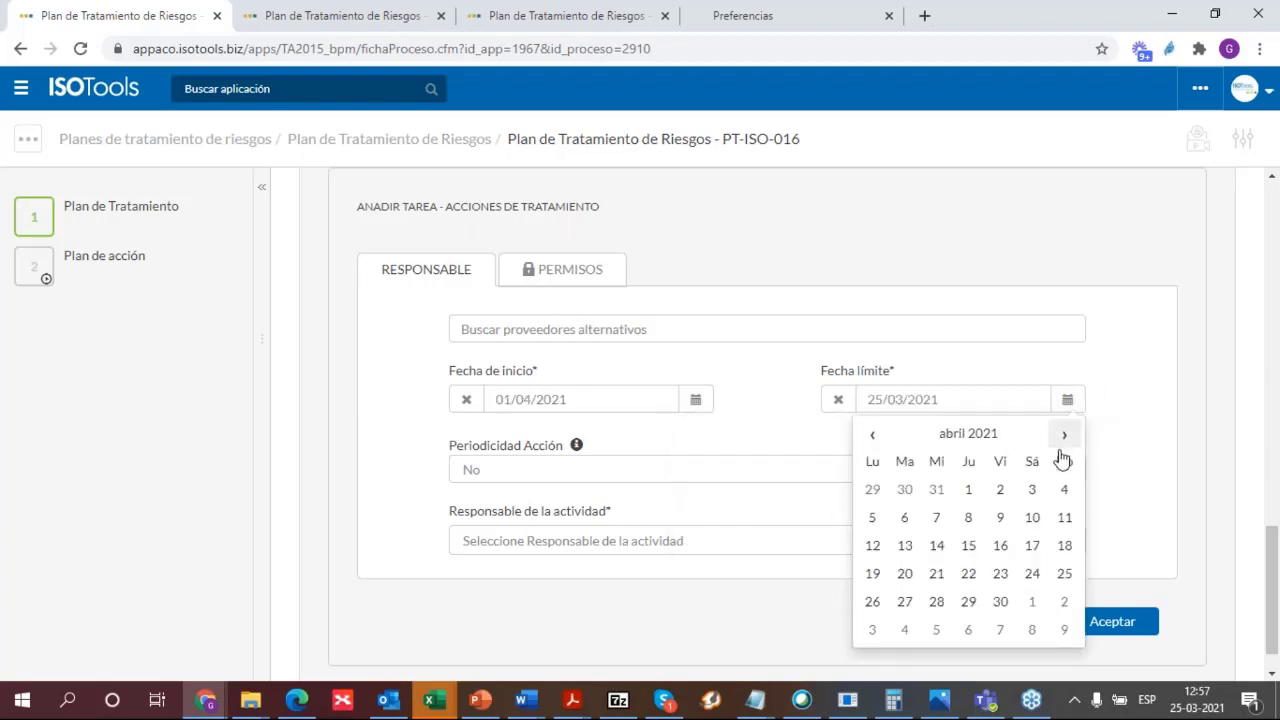
{"action": "left_click", "coordinate": [1000, 601]}
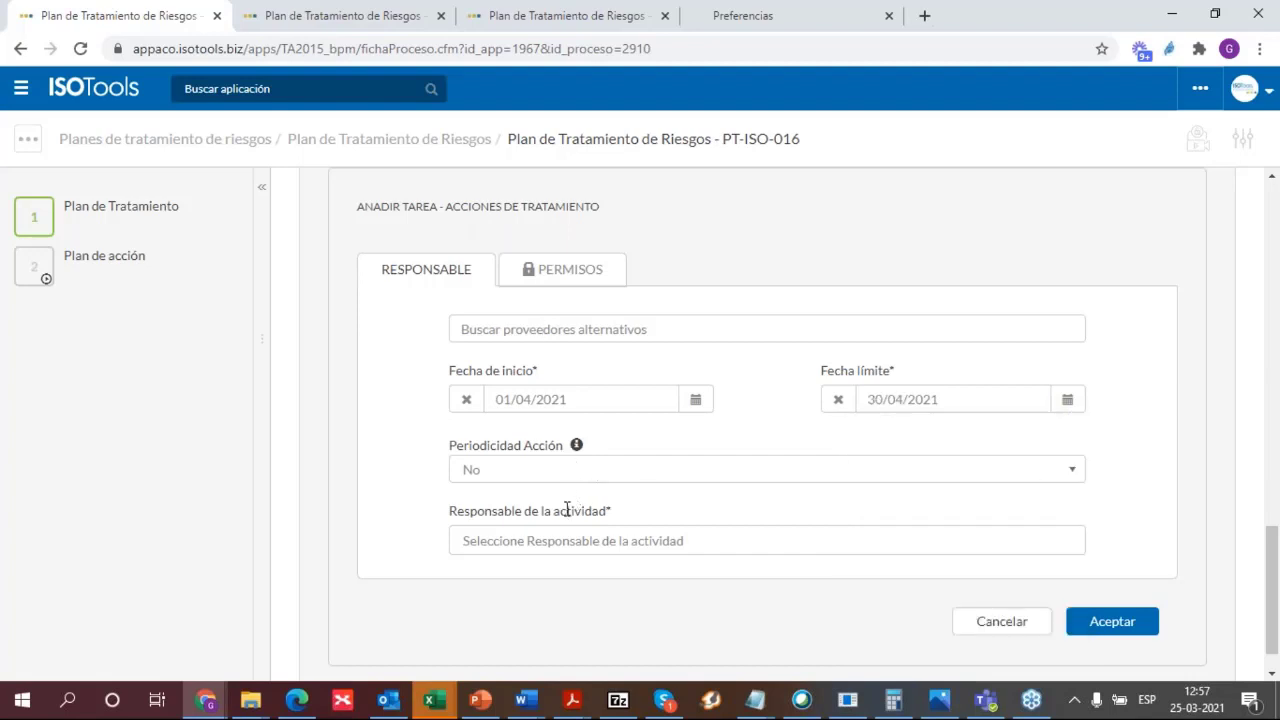
Assign the third listed person as Responsable de la actividad, save the task, and check it in the plan's task table
{"action": "left_click", "coordinate": [563, 539]}
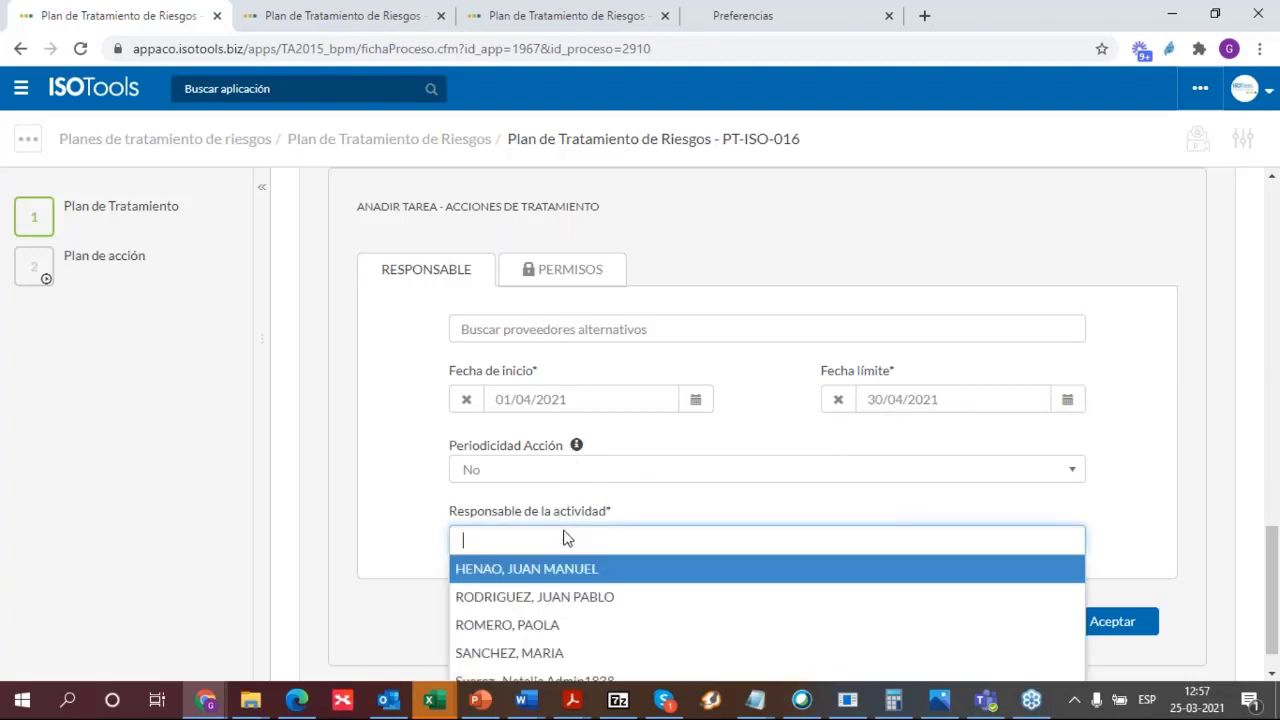
{"action": "left_click", "coordinate": [563, 623]}
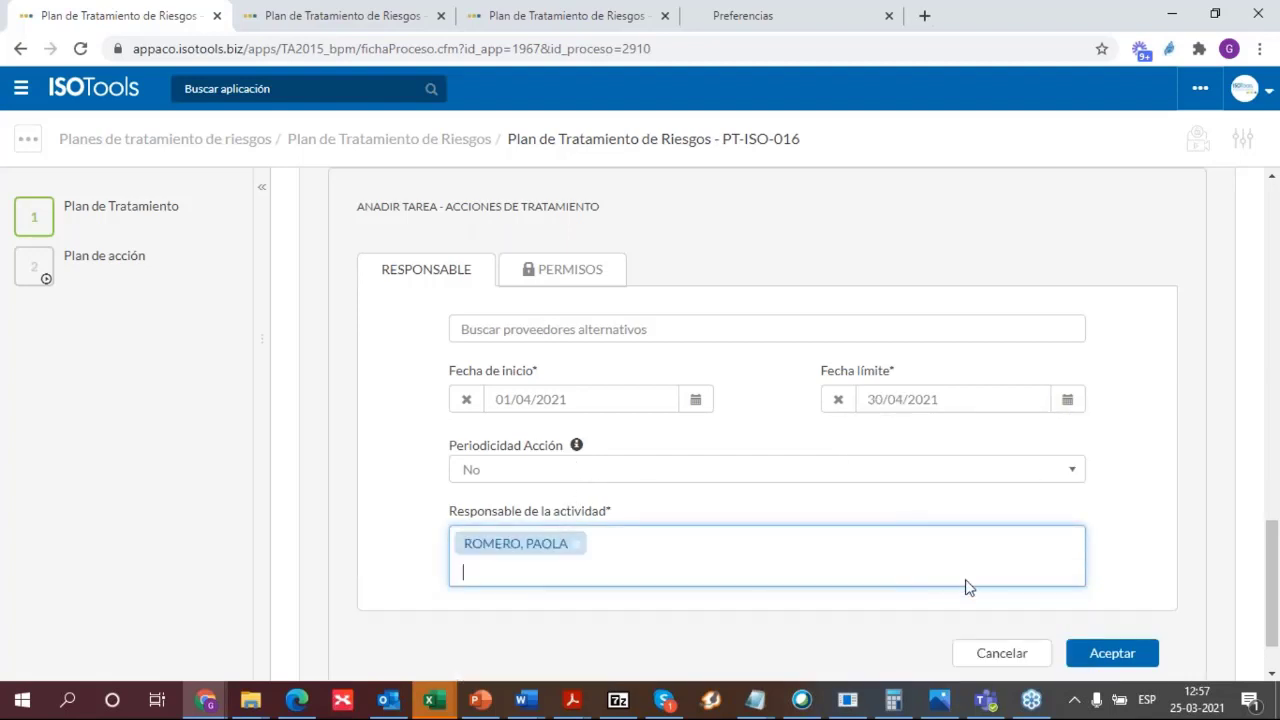
{"action": "left_click", "coordinate": [1123, 654]}
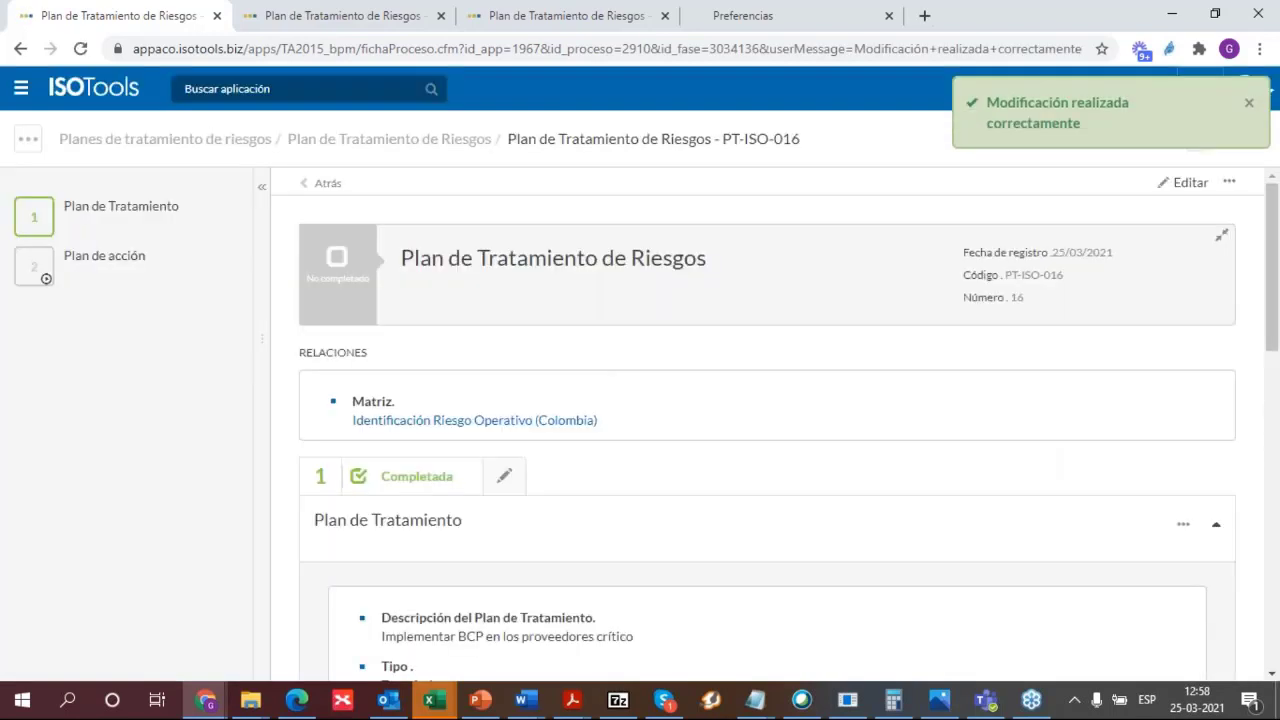
{"action": "scroll", "coordinate": [1275, 678], "scroll_direction": "down", "scroll_amount": 10}
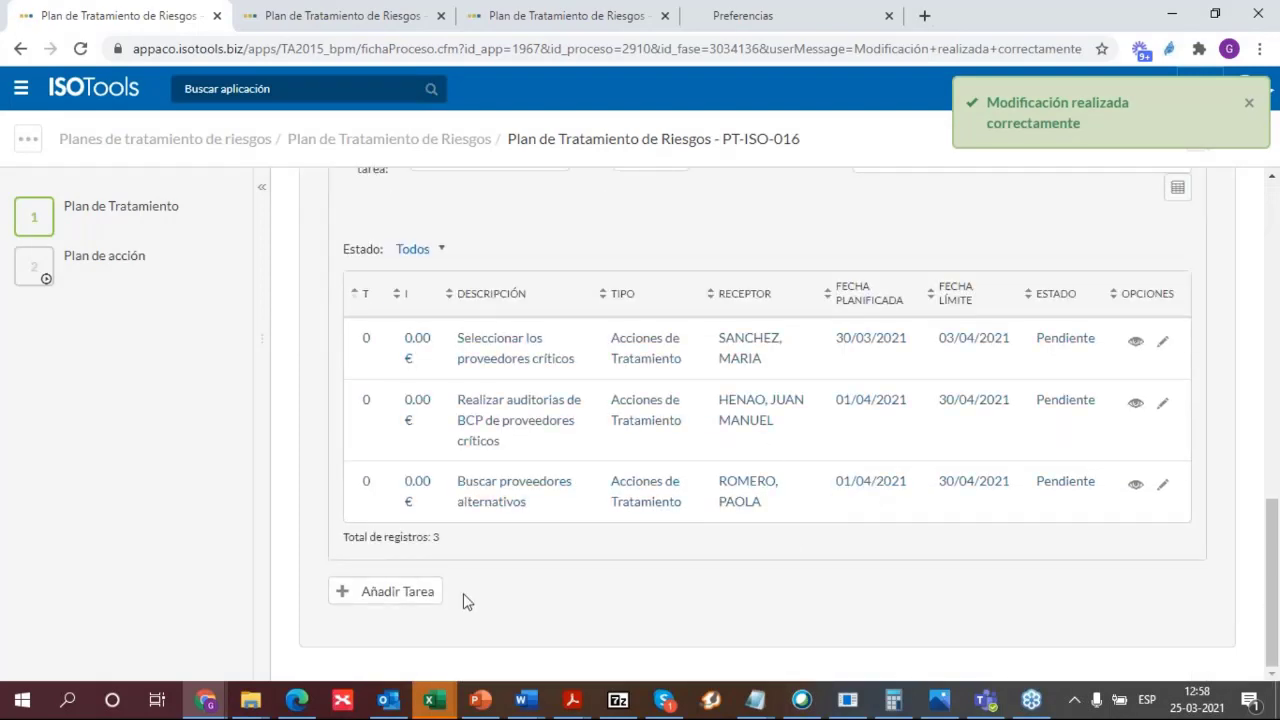
Switch to Outlook Web App and open the newest Acciones de Tratamiento notification in a maximized window with its blocked content shown
{"action": "left_click", "coordinate": [206, 700]}
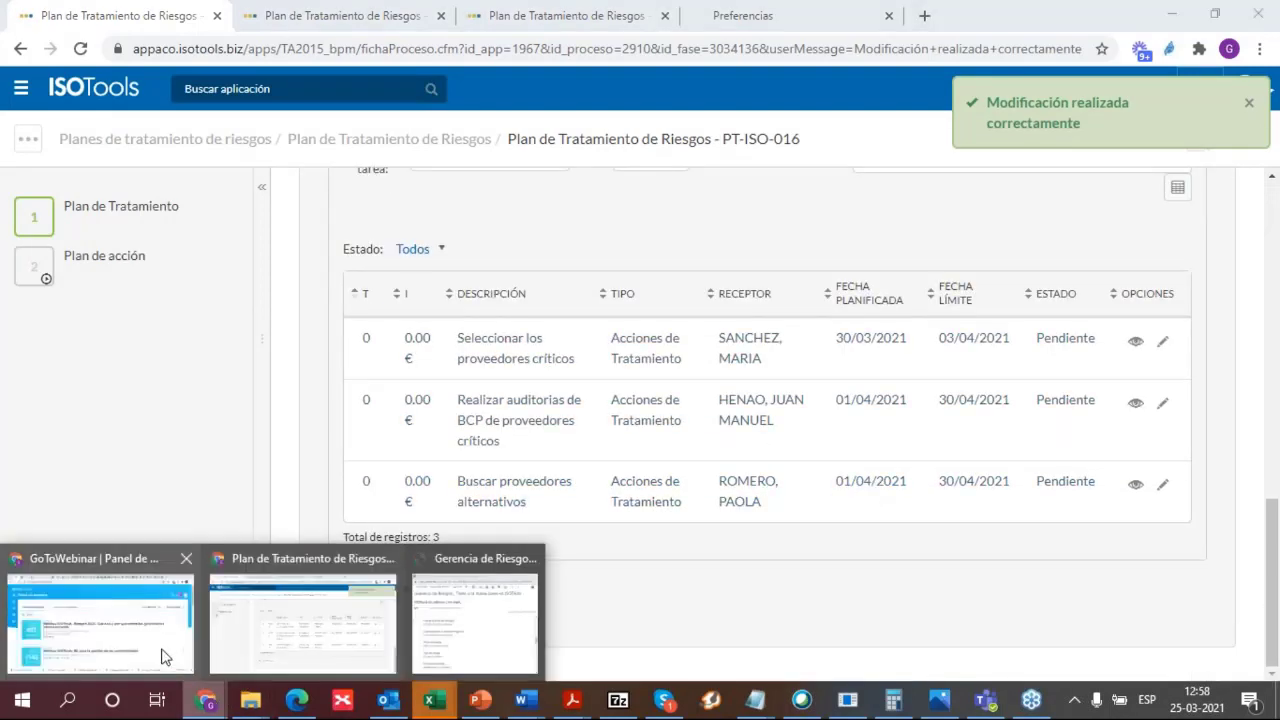
{"action": "left_click", "coordinate": [166, 657]}
{"action": "left_click", "coordinate": [22, 18]}
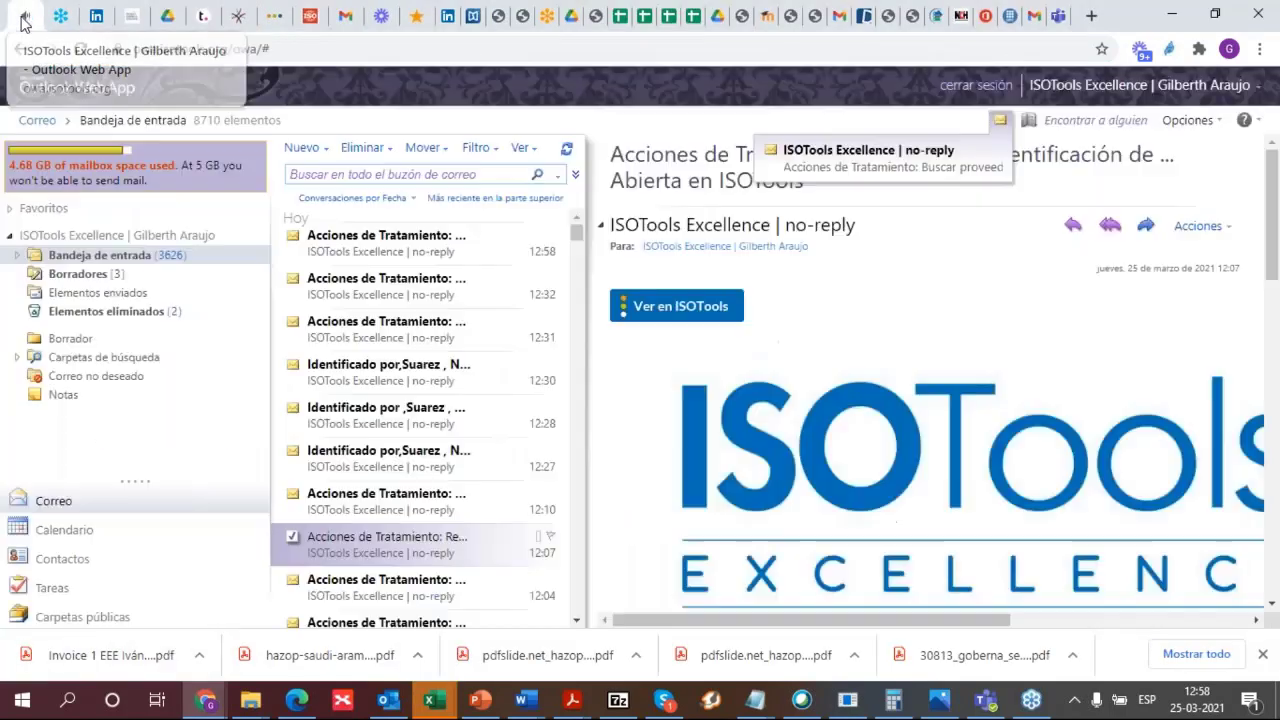
{"action": "left_click", "coordinate": [393, 241]}
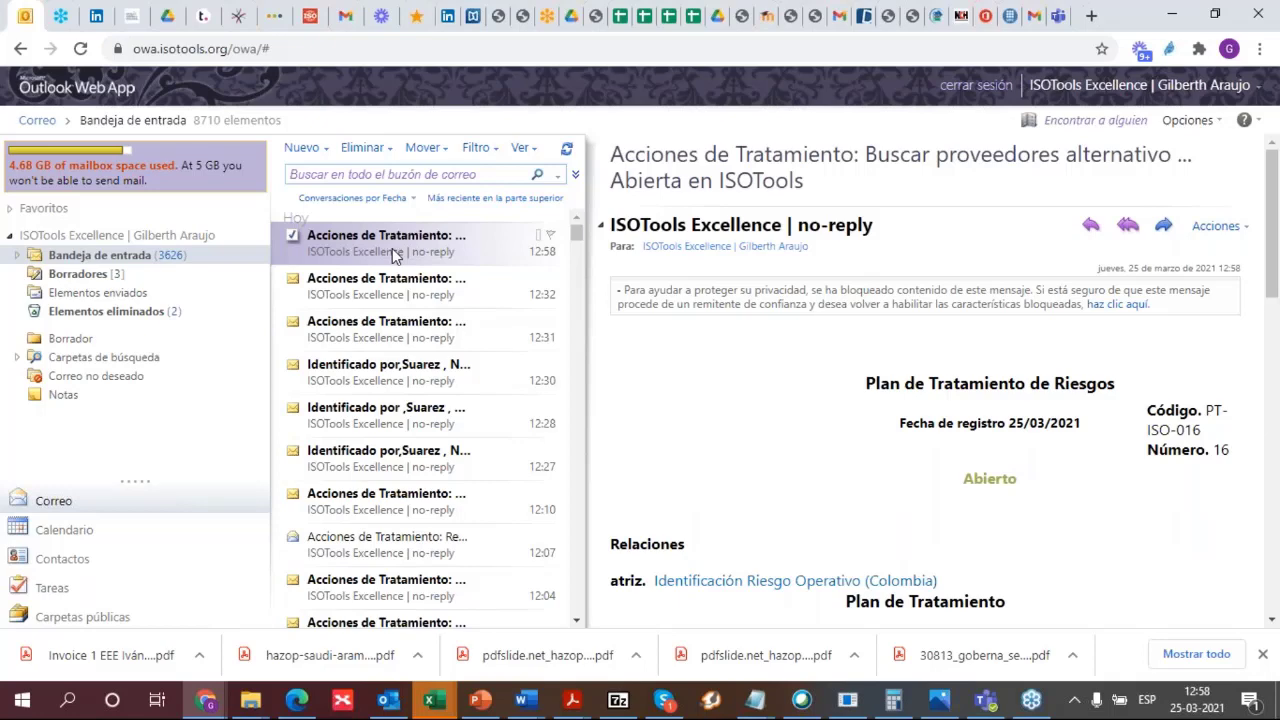
{"action": "double_click", "coordinate": [393, 255]}
{"action": "left_click", "coordinate": [592, 30]}
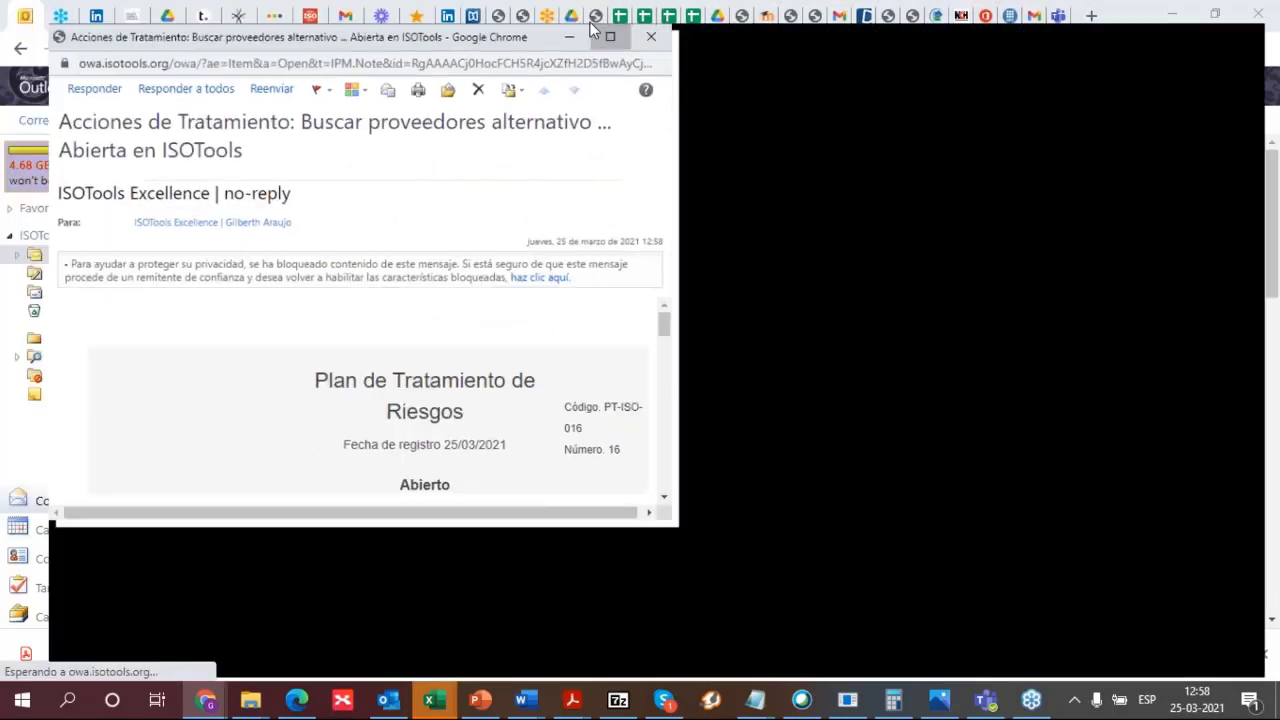
{"action": "left_click", "coordinate": [1135, 215]}
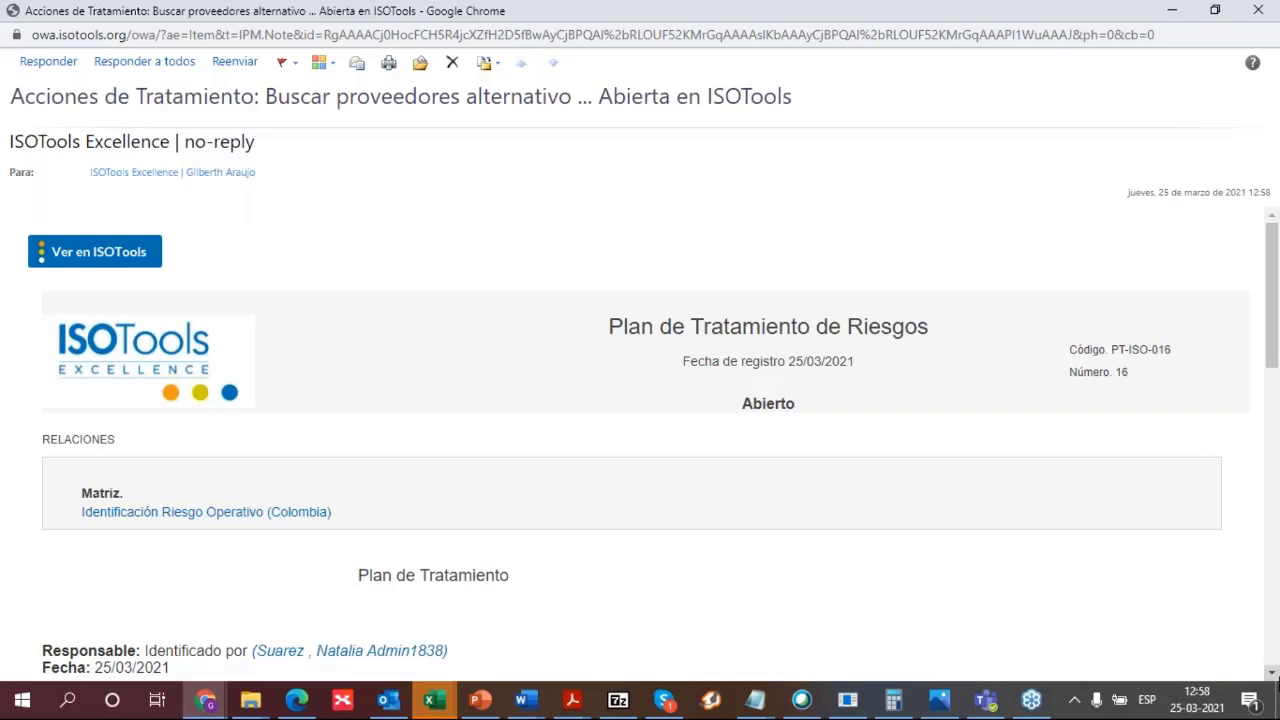
Read through the notification's treatment plan description, type and Plan de acción task table
{"action": "scroll", "coordinate": [1276, 677], "scroll_direction": "down", "scroll_amount": 3}
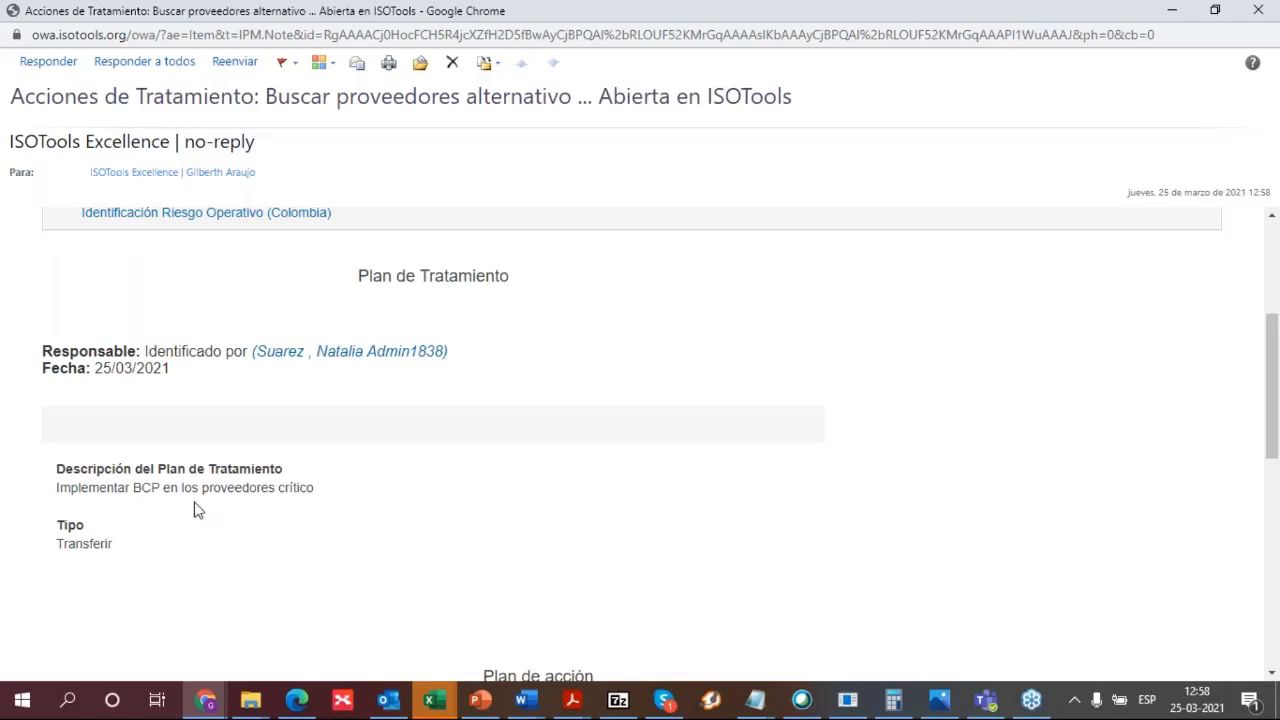
{"action": "left_click_drag", "start_coordinate": [1275, 421], "coordinate": [1275, 502]}
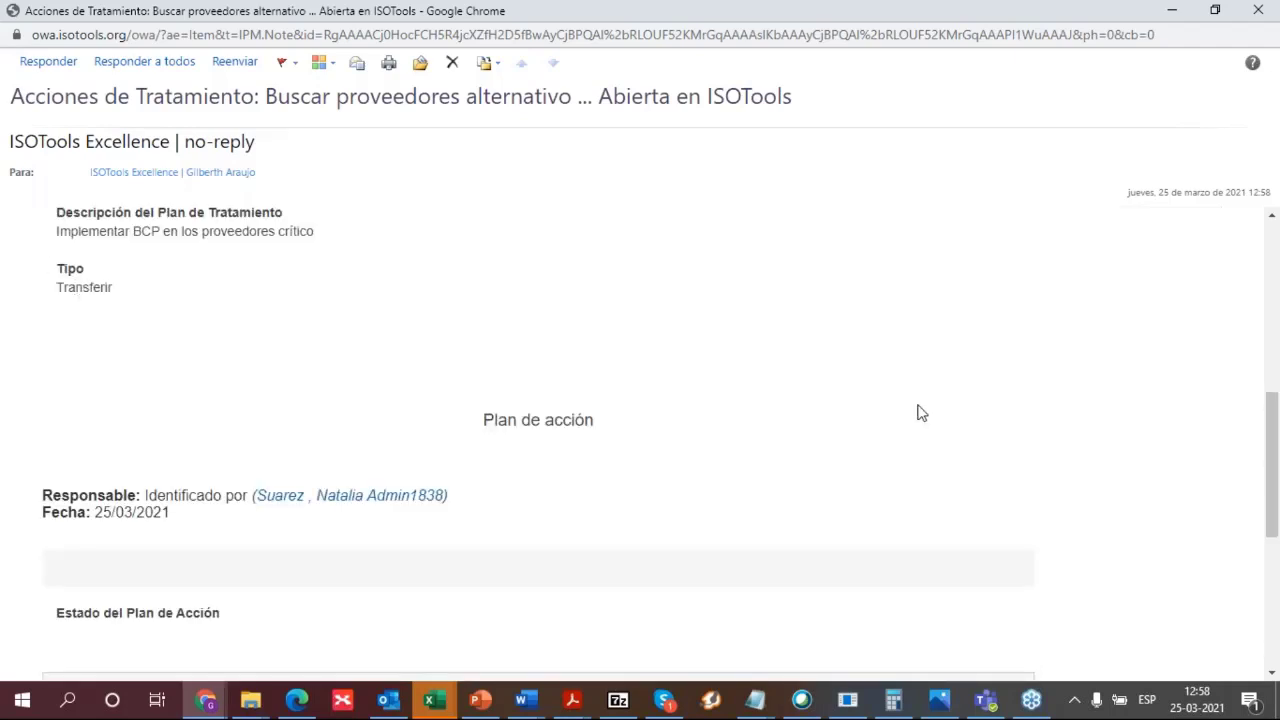
{"action": "left_click_drag", "start_coordinate": [1273, 450], "coordinate": [1273, 578]}
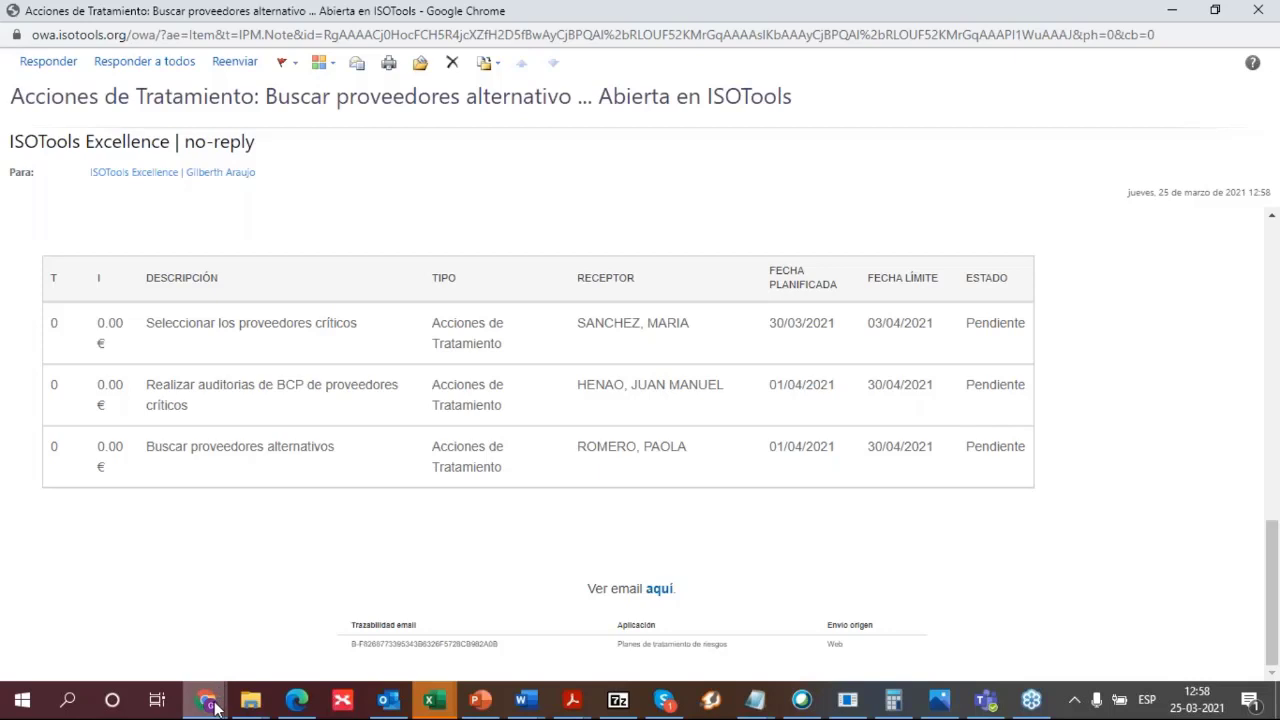
Switch back to ISOTools, go to the list of risk treatment plans, and open PT-ISO-015
{"action": "mouse_move", "coordinate": [212, 705]}
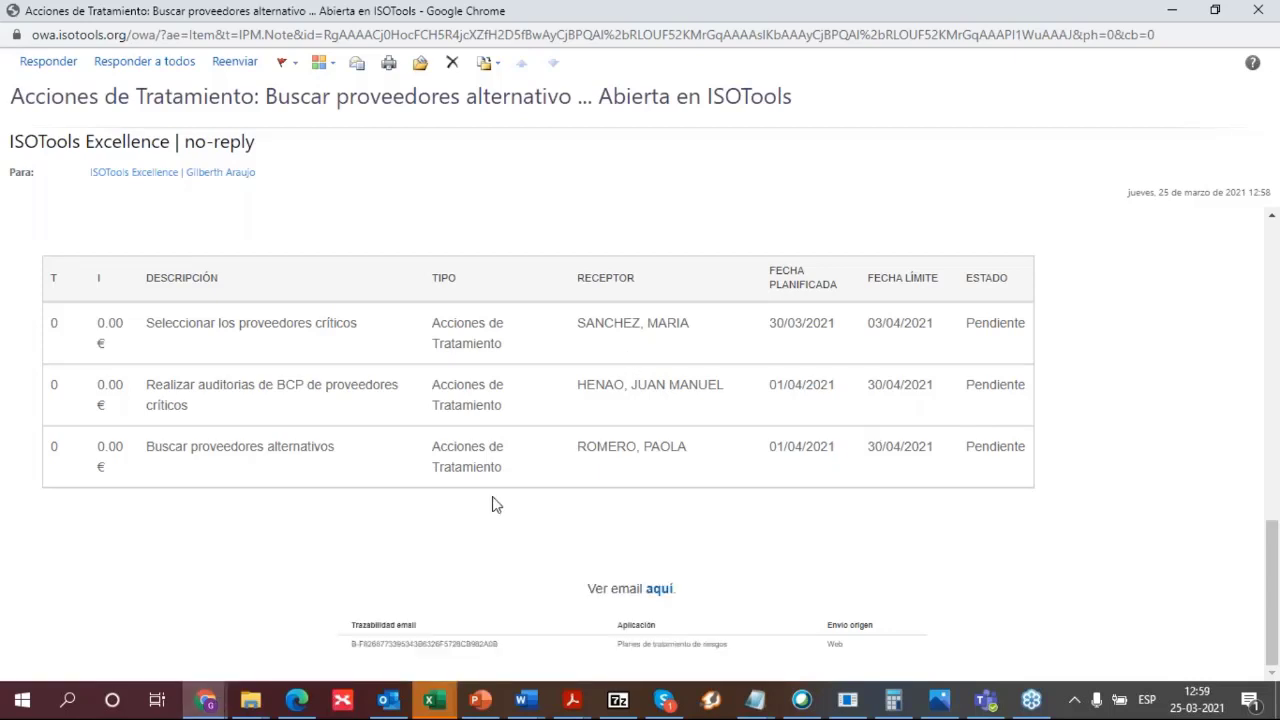
{"action": "left_click", "coordinate": [207, 705]}
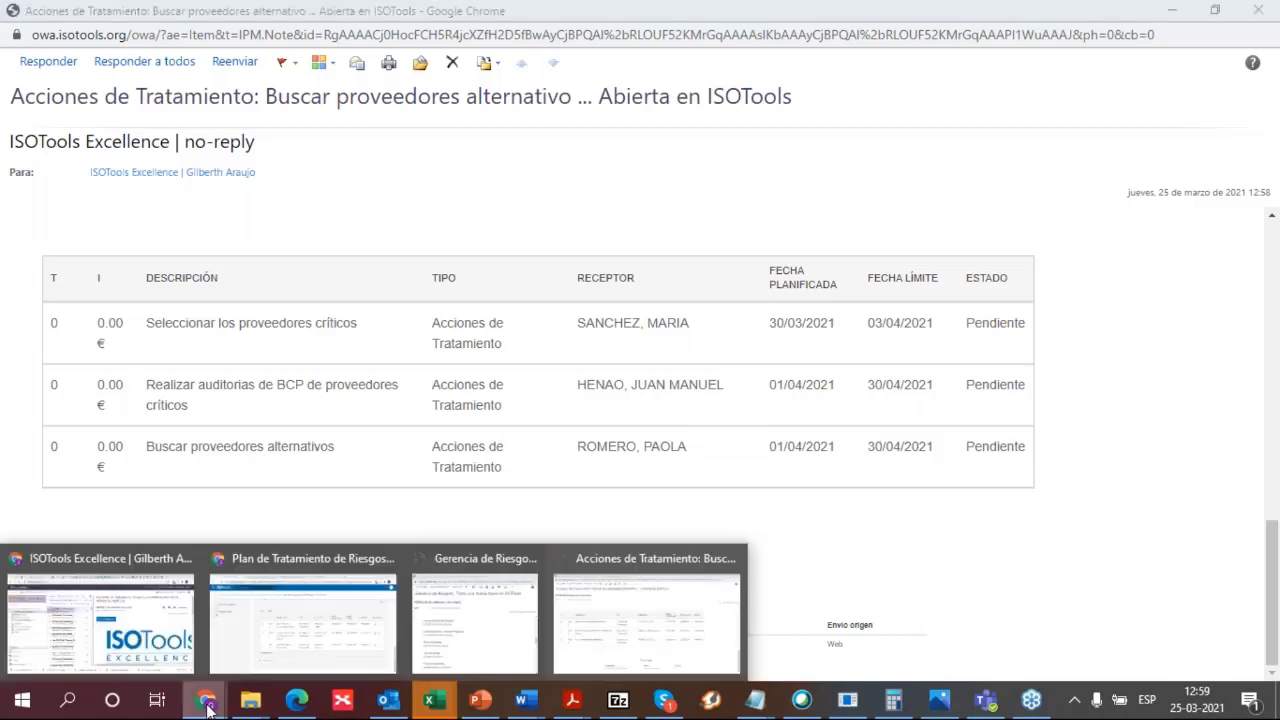
{"action": "left_click", "coordinate": [278, 670]}
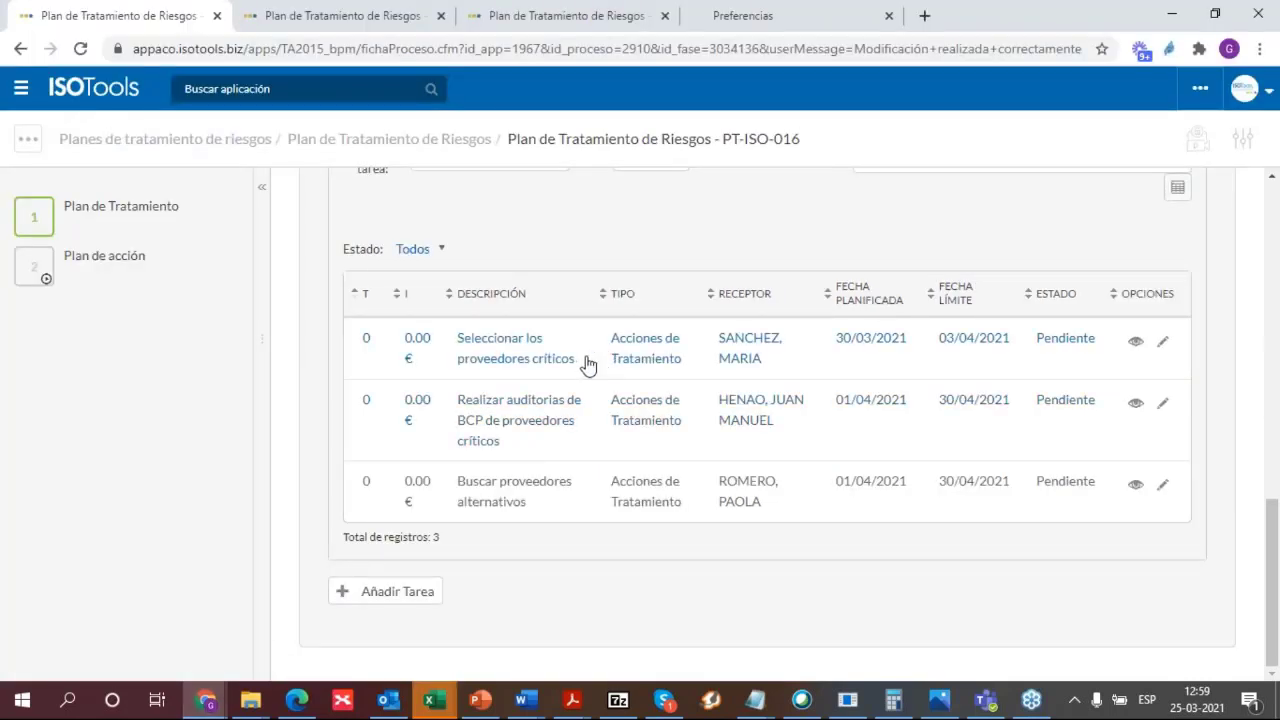
{"action": "left_click", "coordinate": [455, 139]}
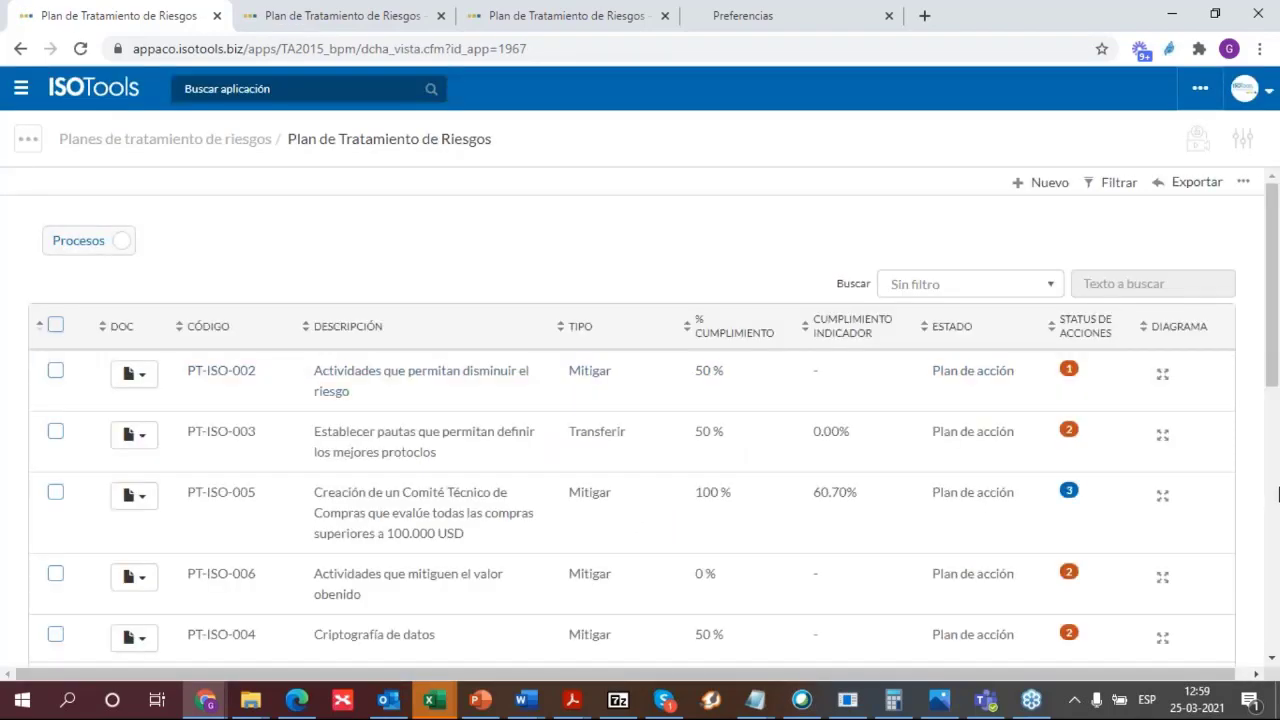
{"action": "scroll", "coordinate": [611, 452], "scroll_direction": "down", "scroll_amount": 7}
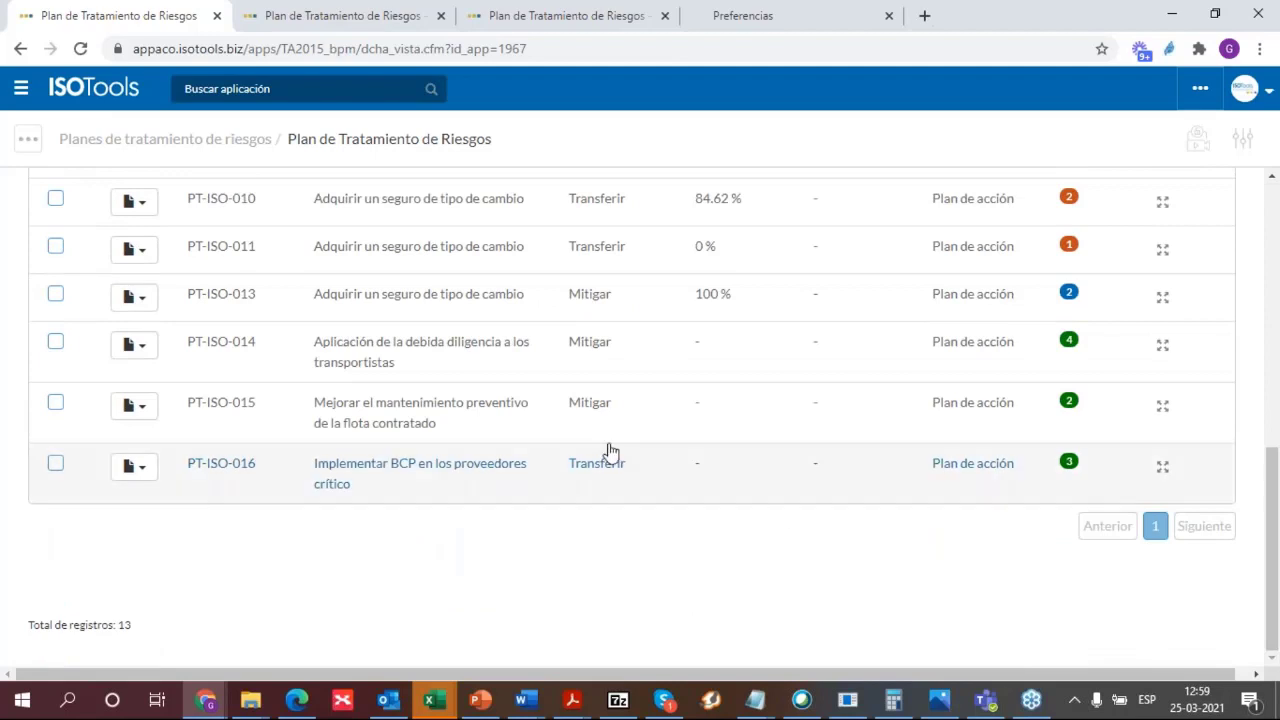
{"action": "left_click", "coordinate": [503, 423]}
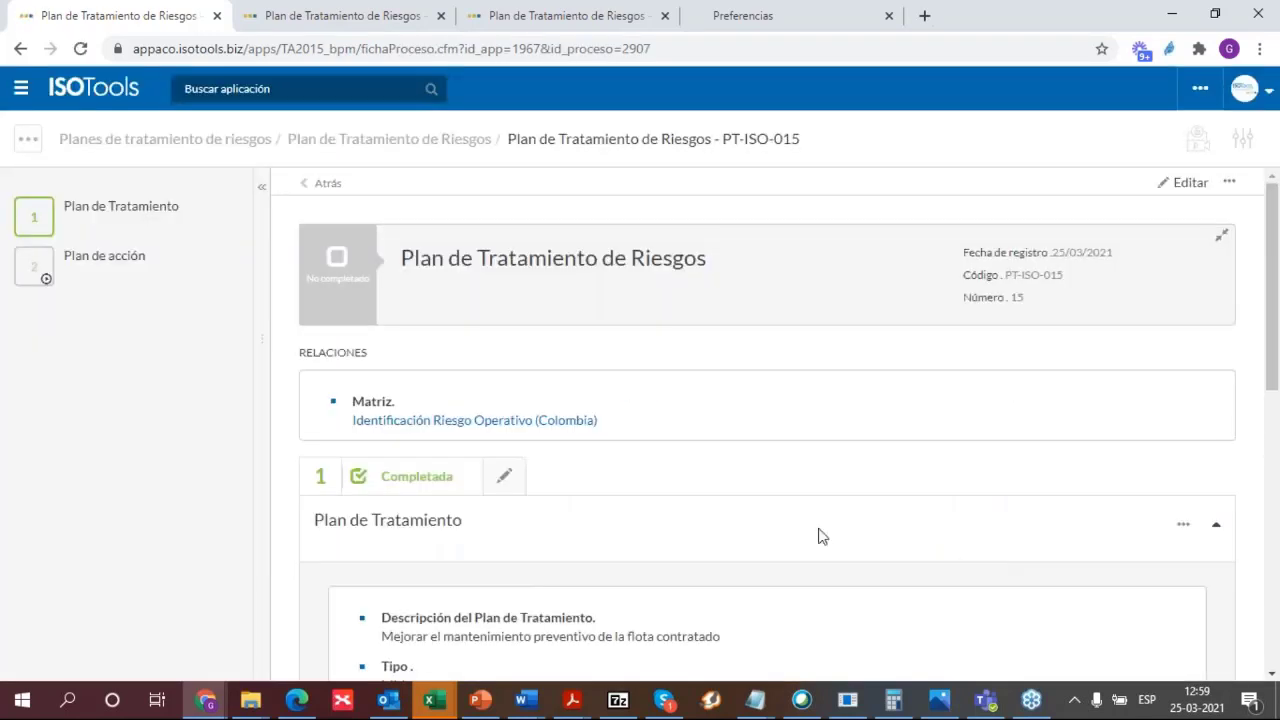
Follow the plan's link to the Identificación Riesgo Operativo (Colombia) matrix and view the risk heat map in its Panel de gestión
{"action": "left_click", "coordinate": [530, 426]}
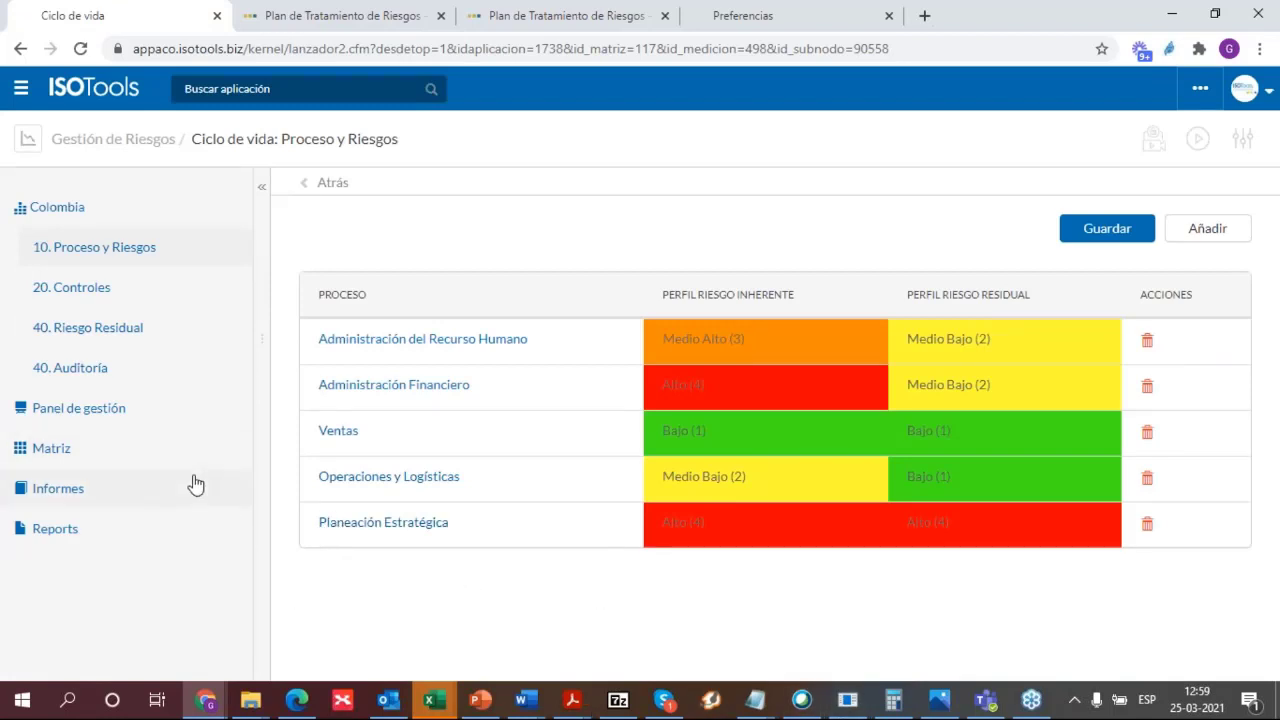
{"action": "left_click", "coordinate": [111, 428]}
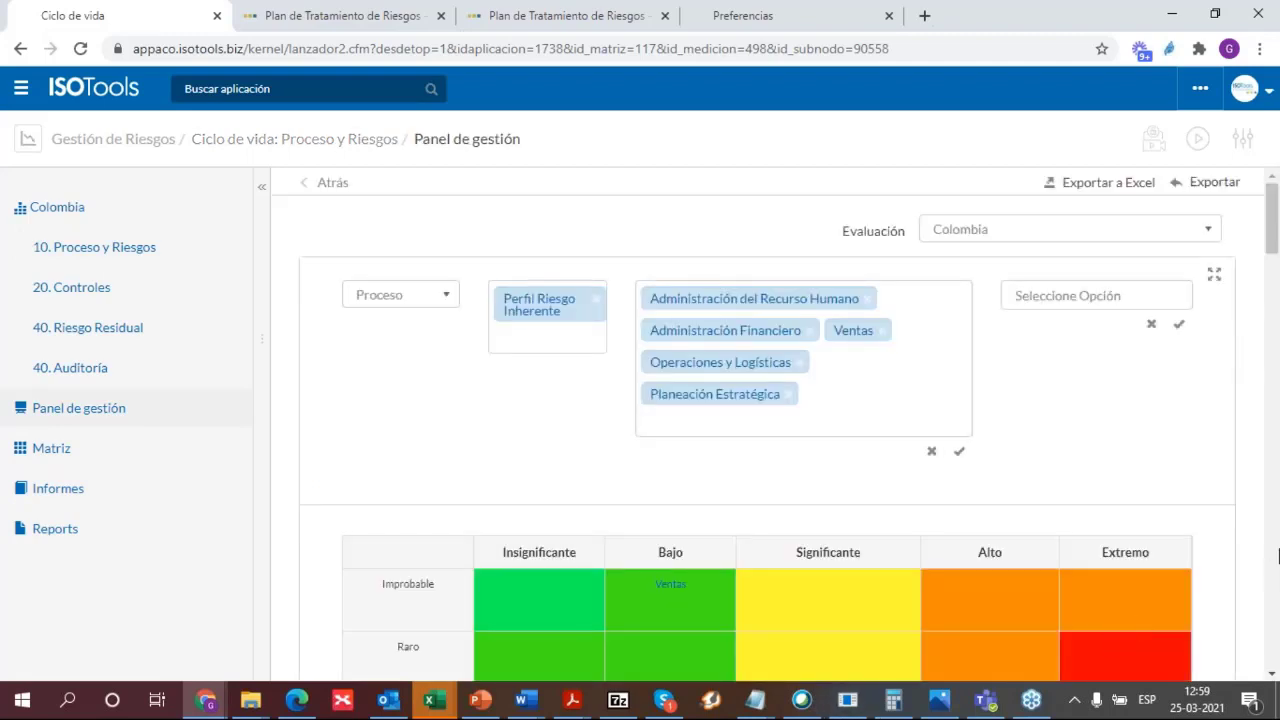
{"action": "scroll", "coordinate": [1278, 553], "scroll_direction": "down", "scroll_amount": 5}
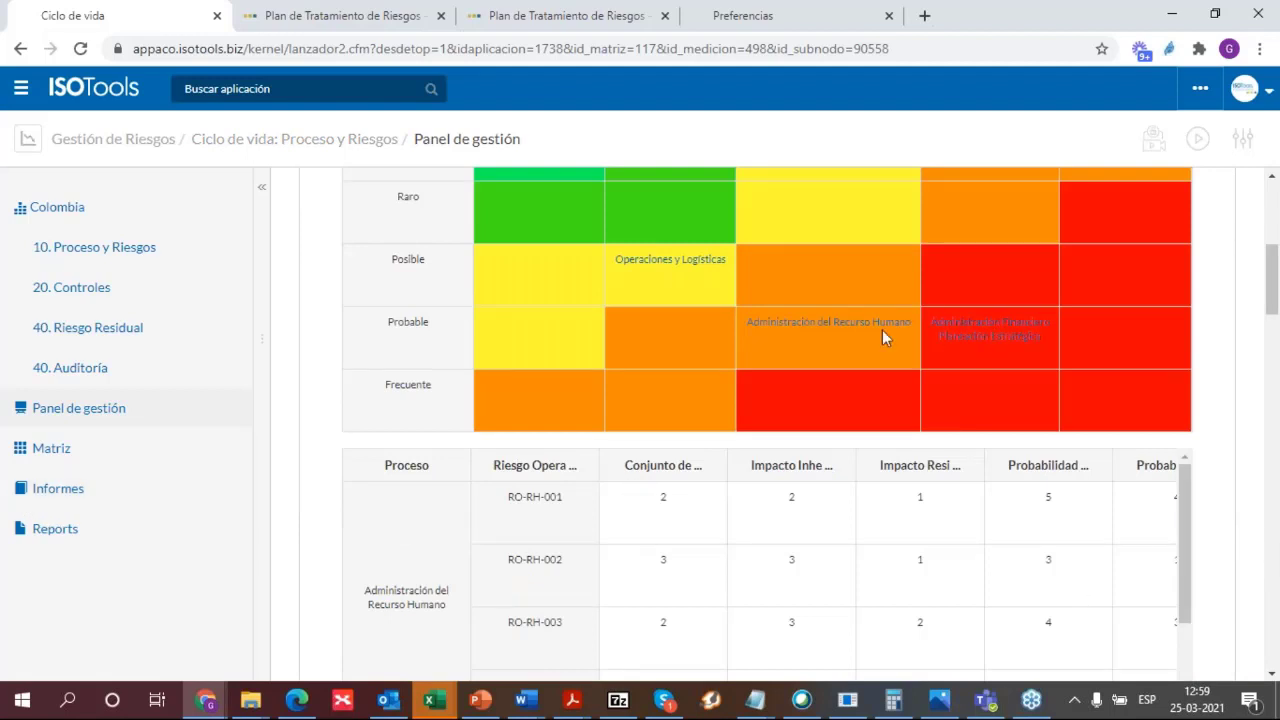
Show the Operaciones y Logísticas risks from the heat map and review all value columns of their table
{"action": "left_click", "coordinate": [668, 263]}
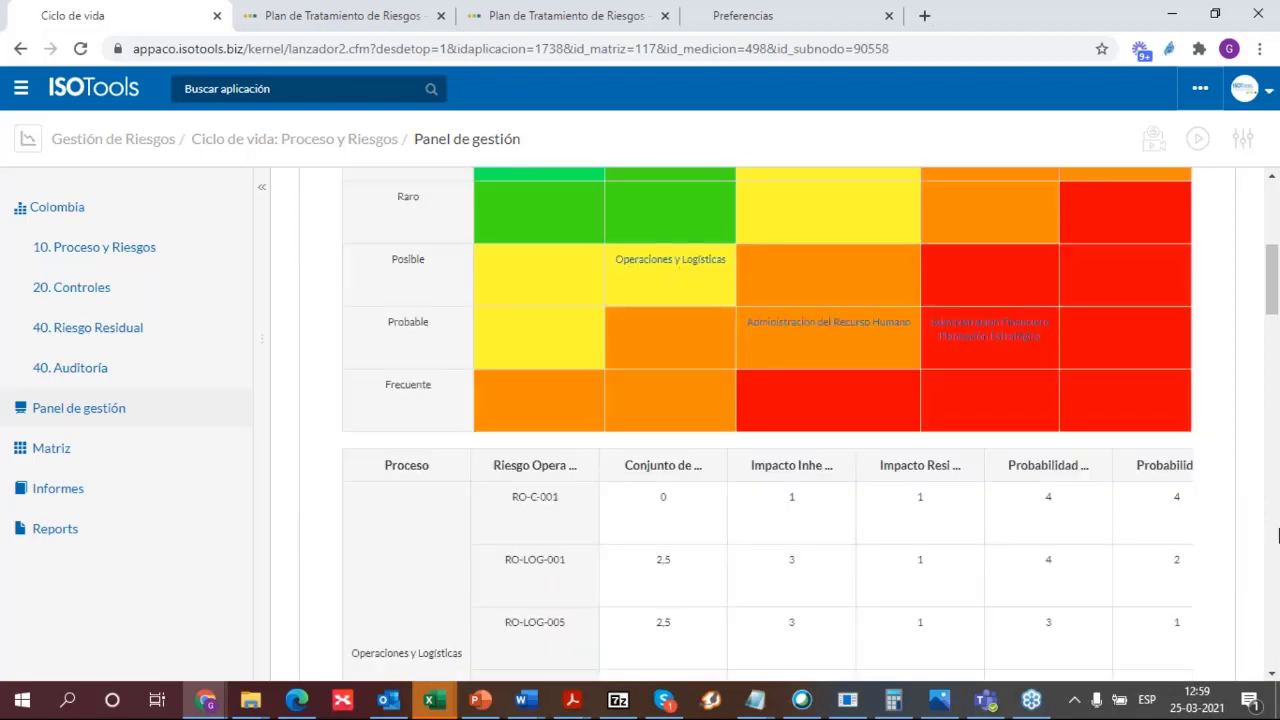
{"action": "scroll", "coordinate": [1277, 571], "scroll_direction": "down", "scroll_amount": 5}
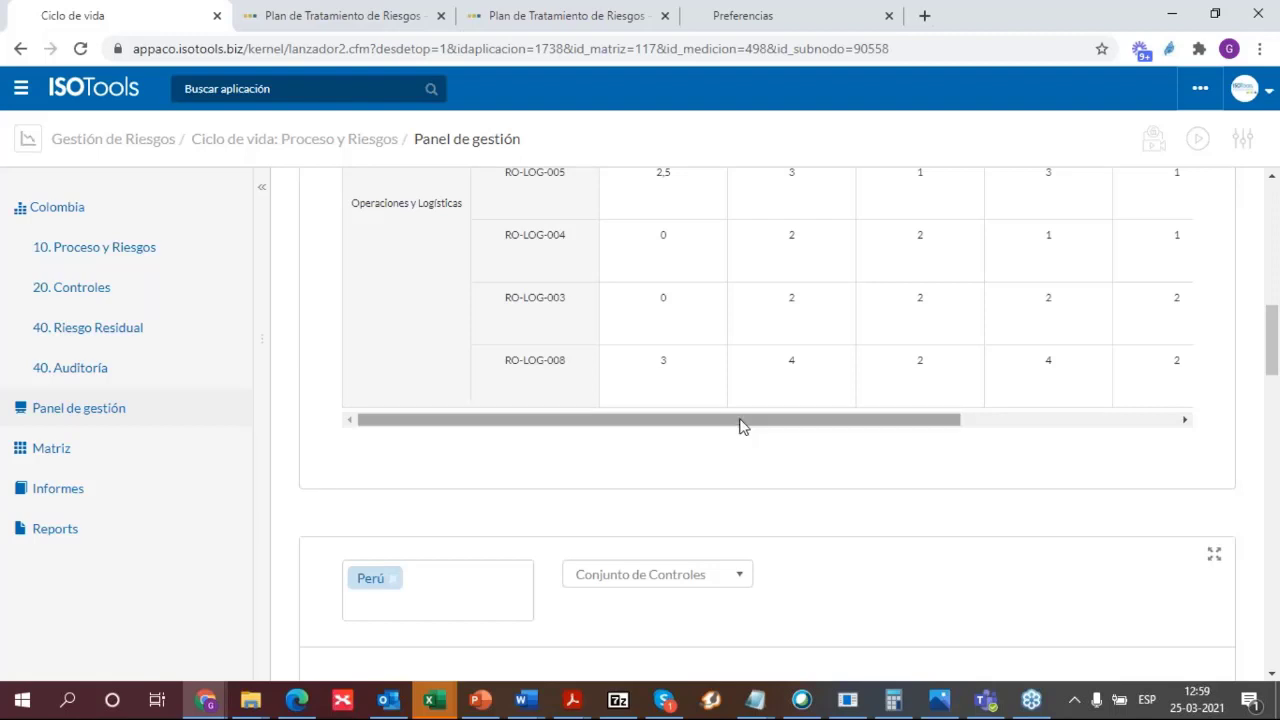
{"action": "left_click_drag", "start_coordinate": [740, 421], "coordinate": [988, 448]}
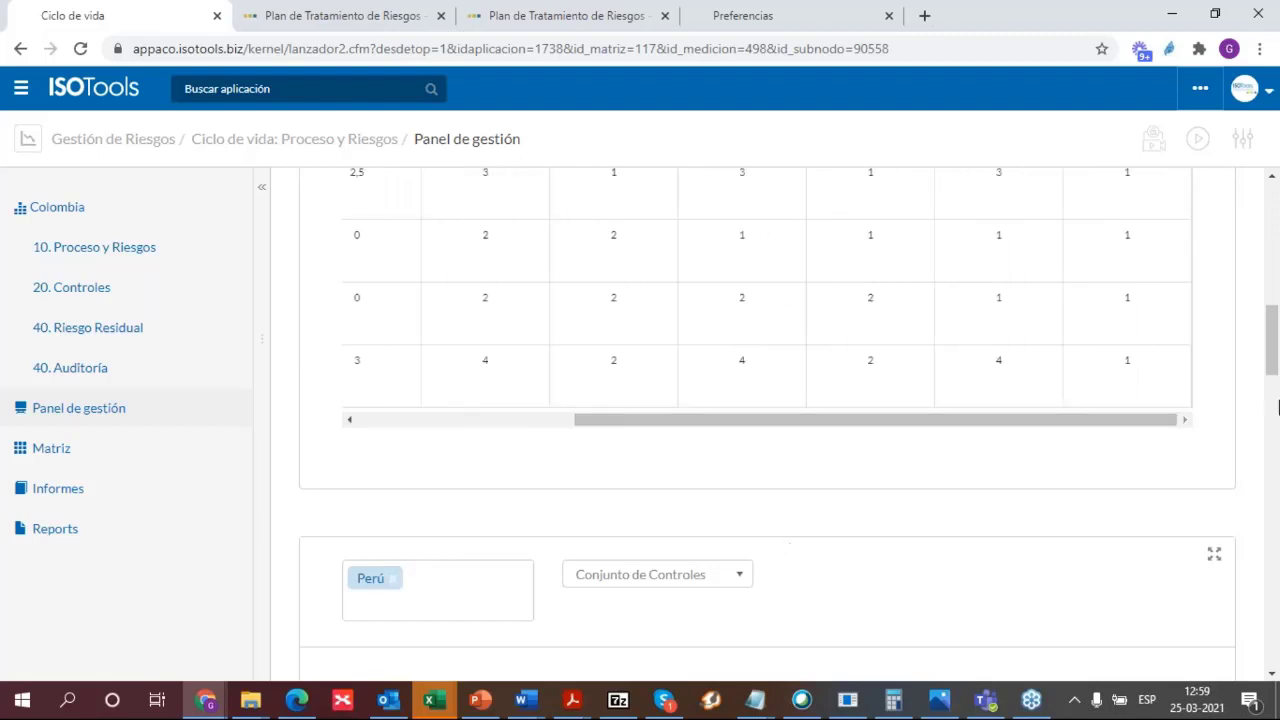
Add Chile, Internacional, Internacional - Mexico and España to the Conjunto de Controles chart and compare the control ratings across locations
{"action": "left_click_drag", "start_coordinate": [1277, 397], "coordinate": [1277, 433]}
{"action": "left_click", "coordinate": [420, 214]}
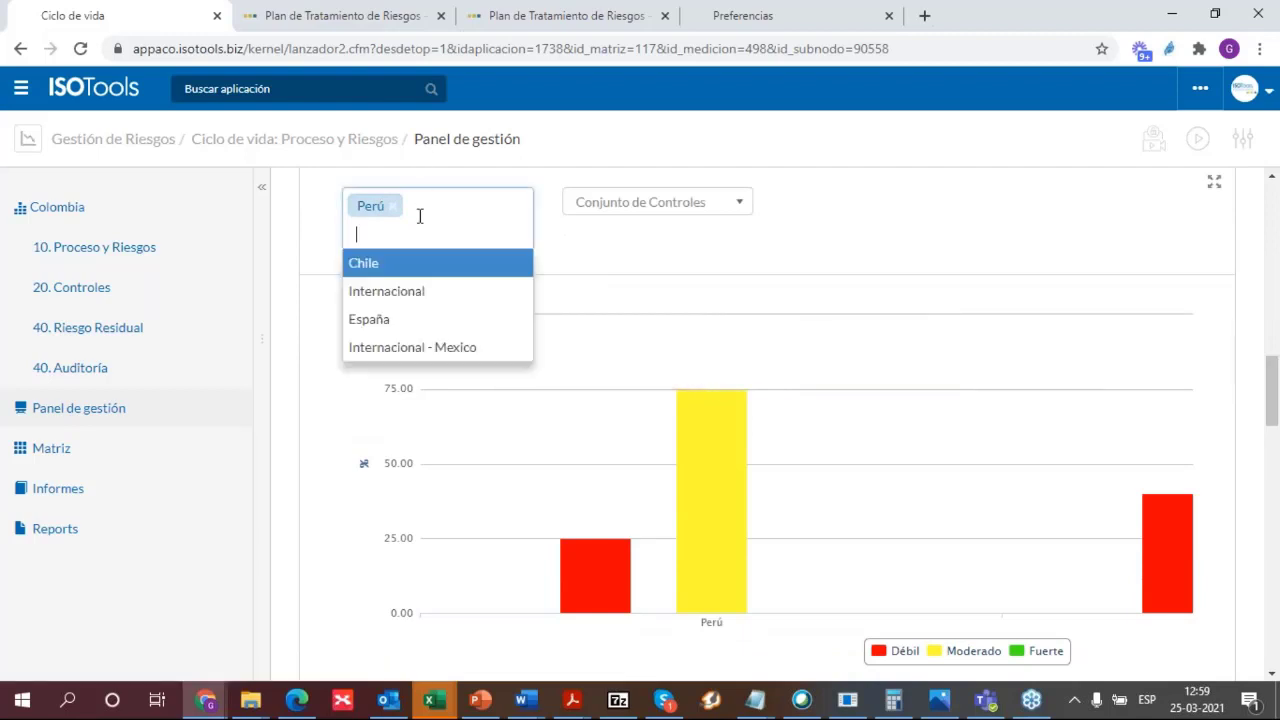
{"action": "left_click", "coordinate": [406, 264]}
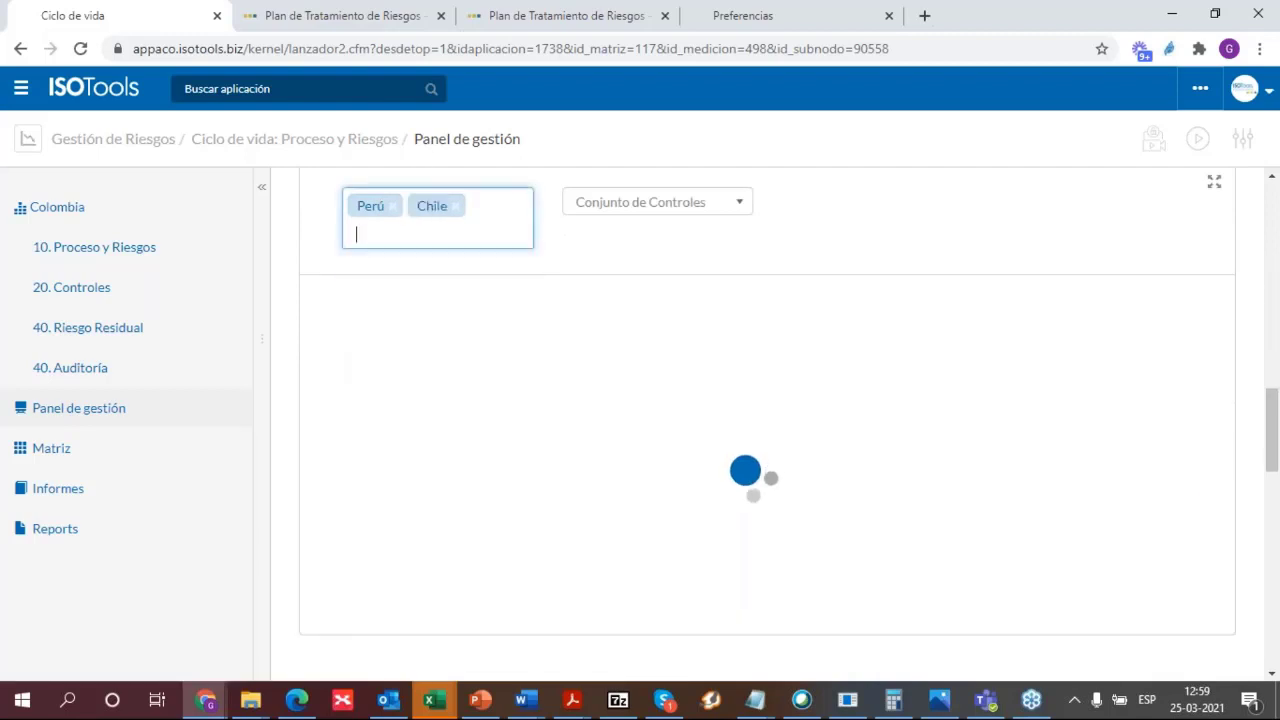
{"action": "left_click", "coordinate": [455, 248]}
{"action": "left_click", "coordinate": [457, 266]}
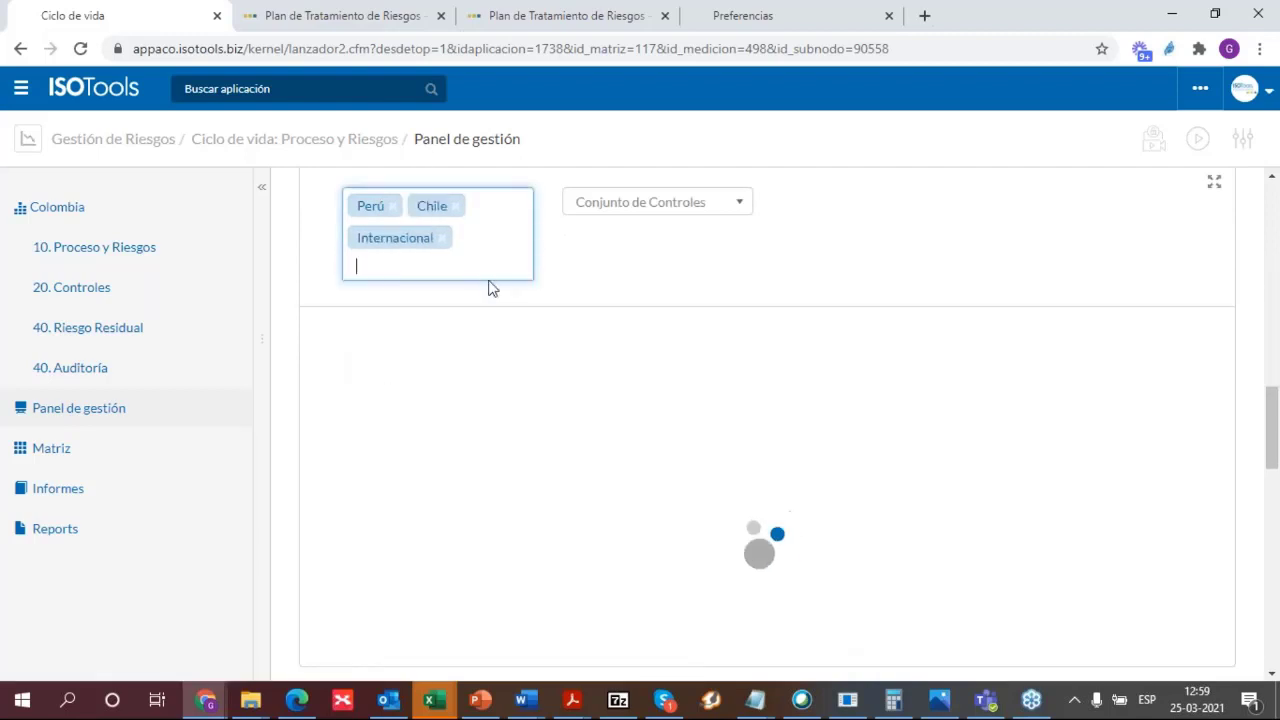
{"action": "left_click", "coordinate": [480, 283]}
{"action": "left_click", "coordinate": [483, 320]}
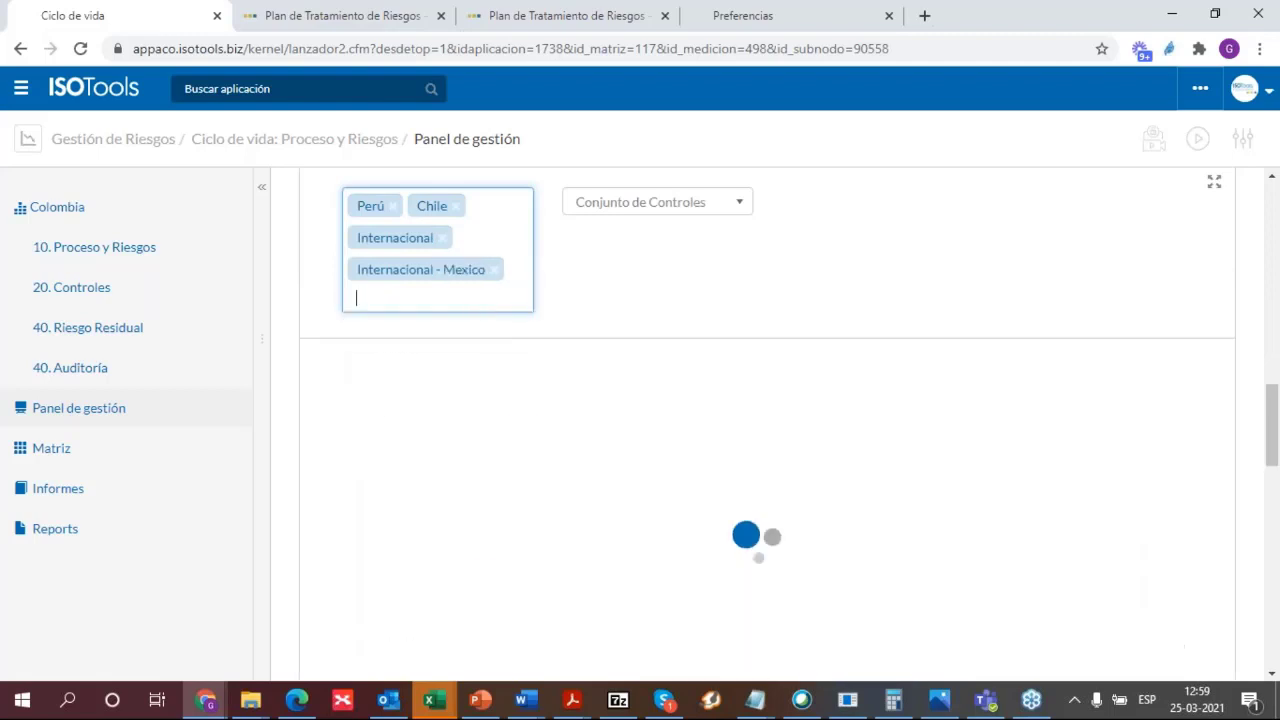
{"action": "left_click", "coordinate": [486, 305]}
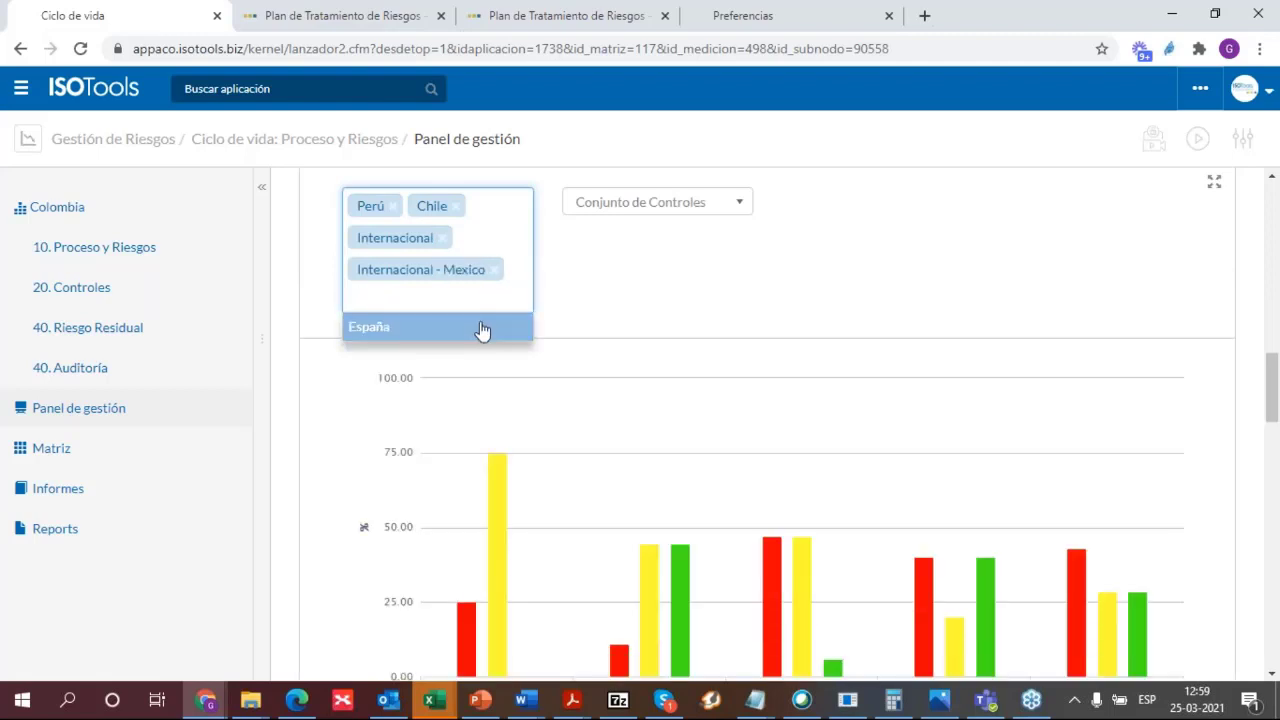
{"action": "left_click", "coordinate": [480, 330]}
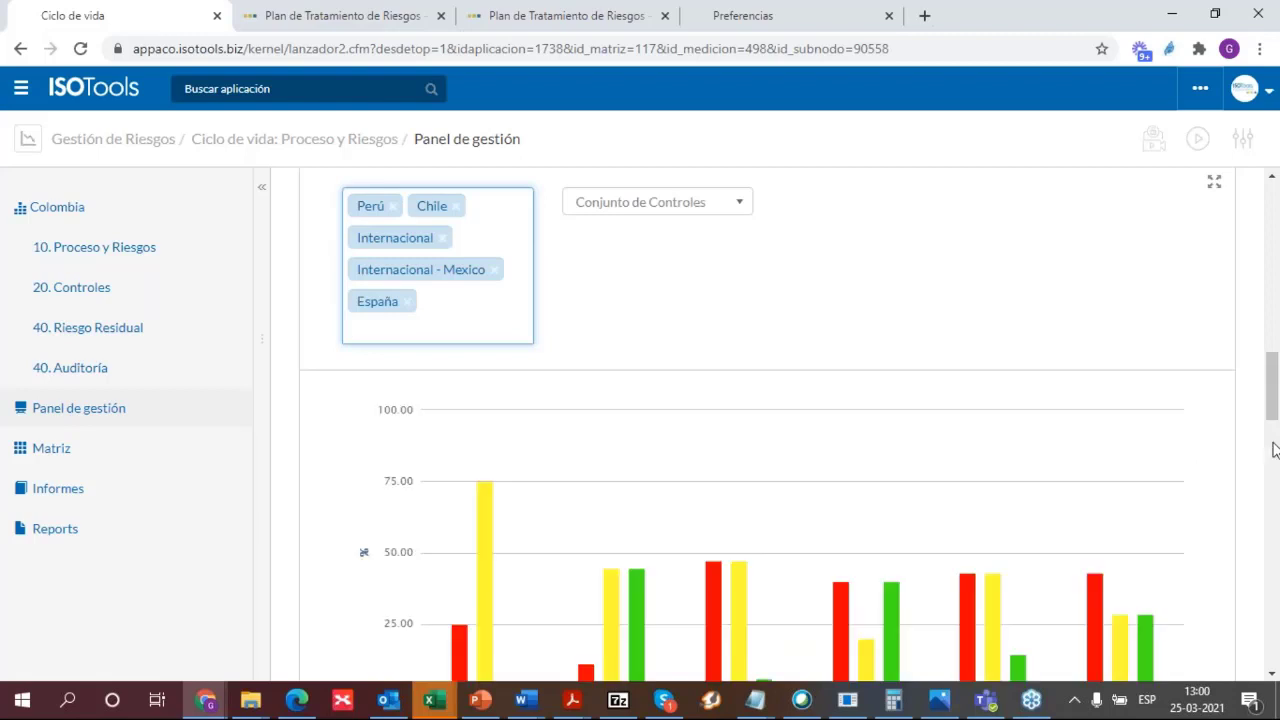
{"action": "scroll", "coordinate": [1273, 450], "scroll_direction": "down", "scroll_amount": 1}
{"action": "scroll", "coordinate": [1273, 450], "scroll_direction": "down", "scroll_amount": 3}
{"action": "scroll", "coordinate": [1274, 430], "scroll_direction": "up", "scroll_amount": 2}
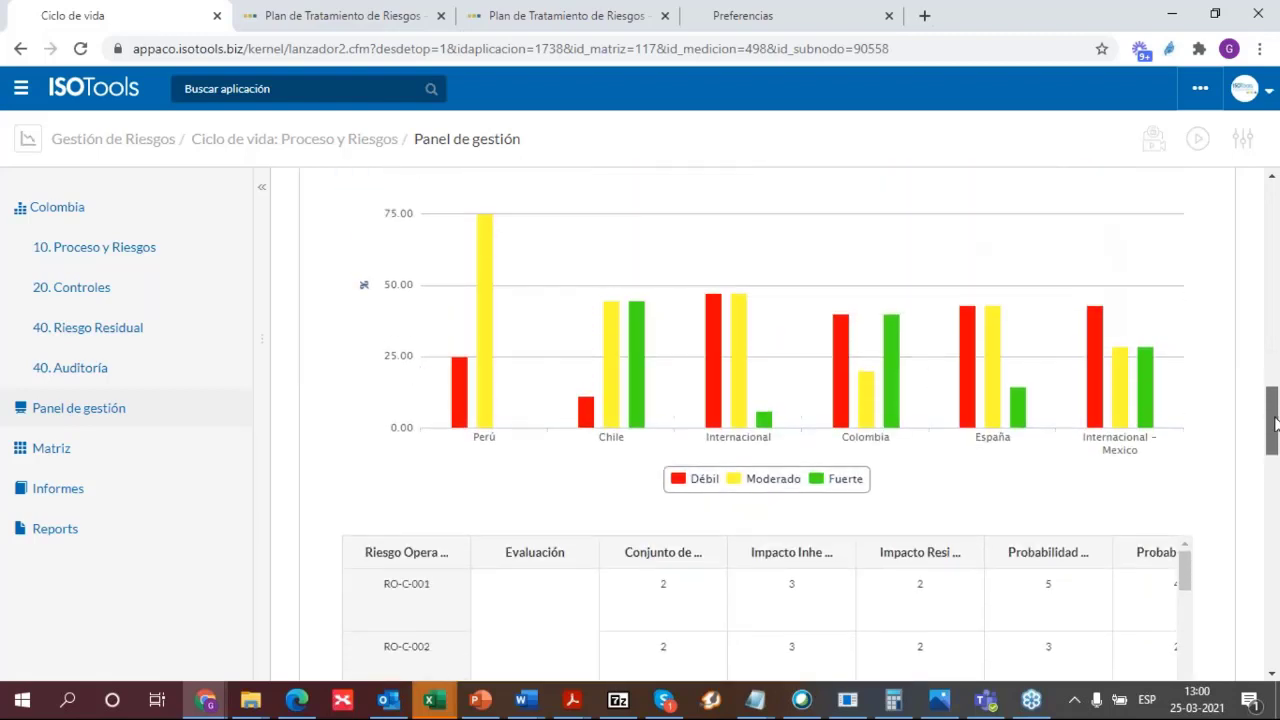
{"action": "mouse_move", "coordinate": [722, 428]}
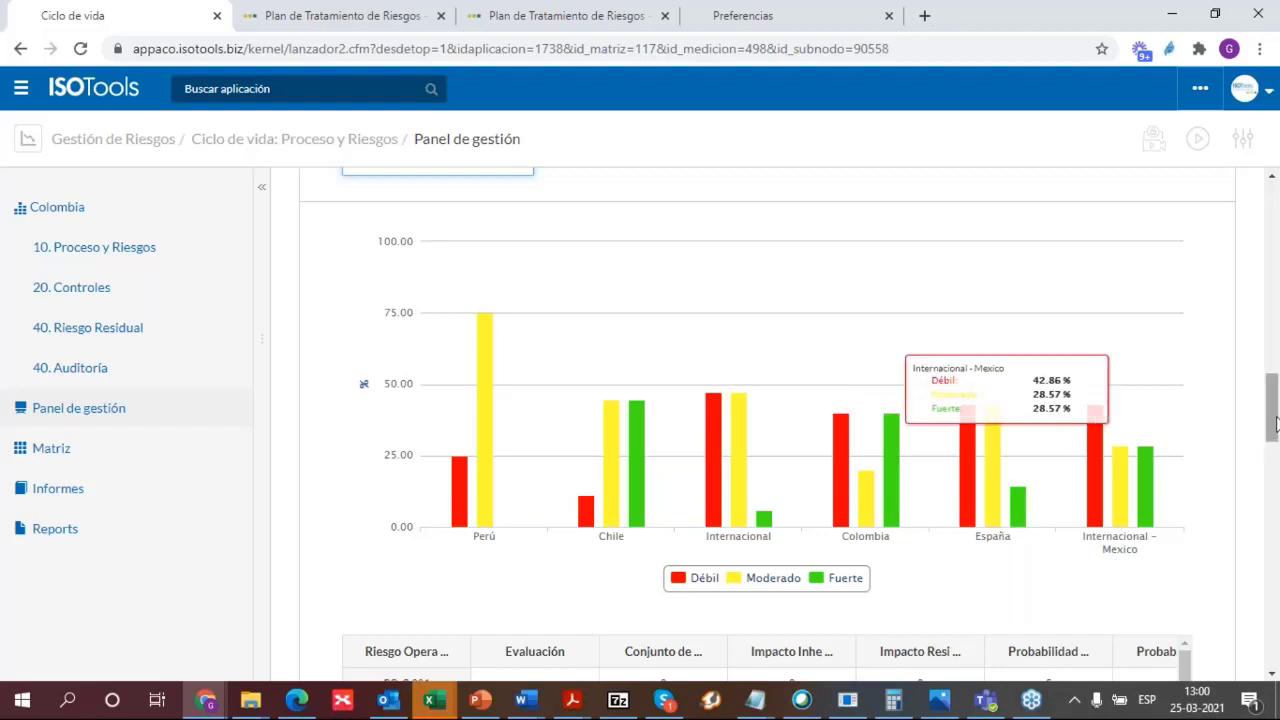
Add Perfil Riesgo Residual to the process heat map alongside the inherent profile and limit it to the Operaciones y Logísticas process
{"action": "left_click_drag", "start_coordinate": [1272, 400], "coordinate": [1276, 556]}
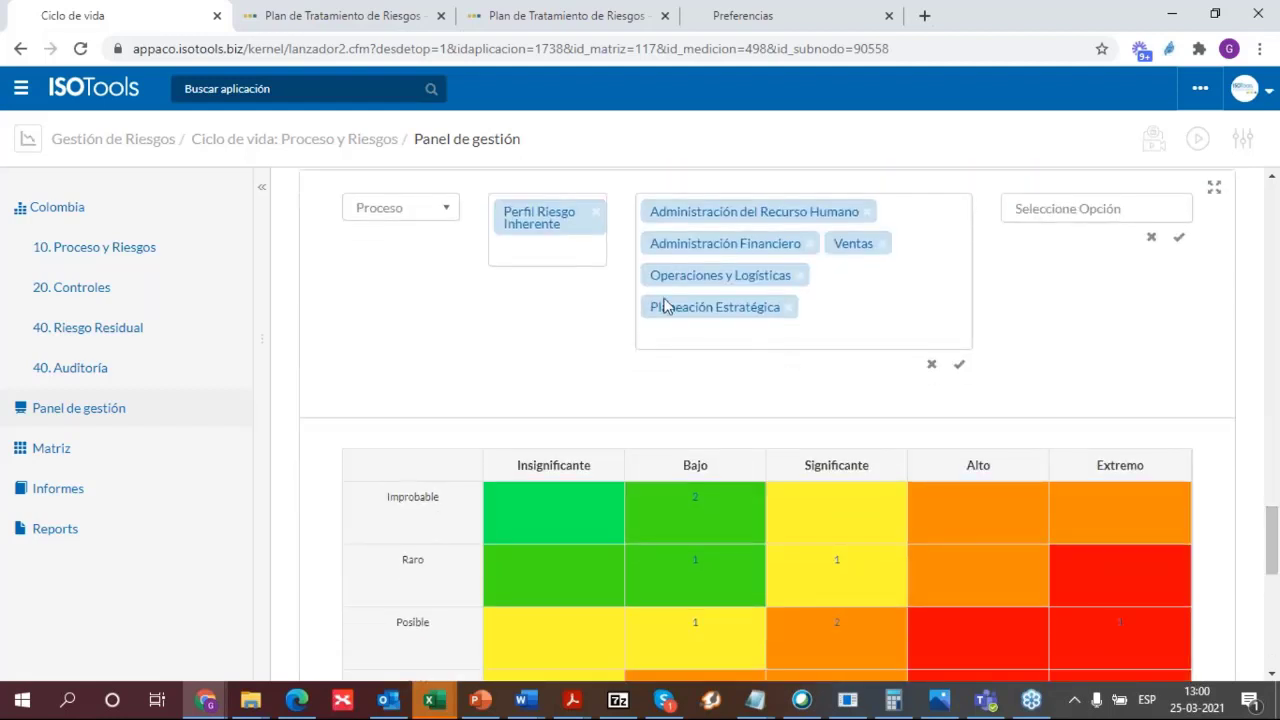
{"action": "left_click", "coordinate": [580, 268]}
{"action": "left_click", "coordinate": [571, 289]}
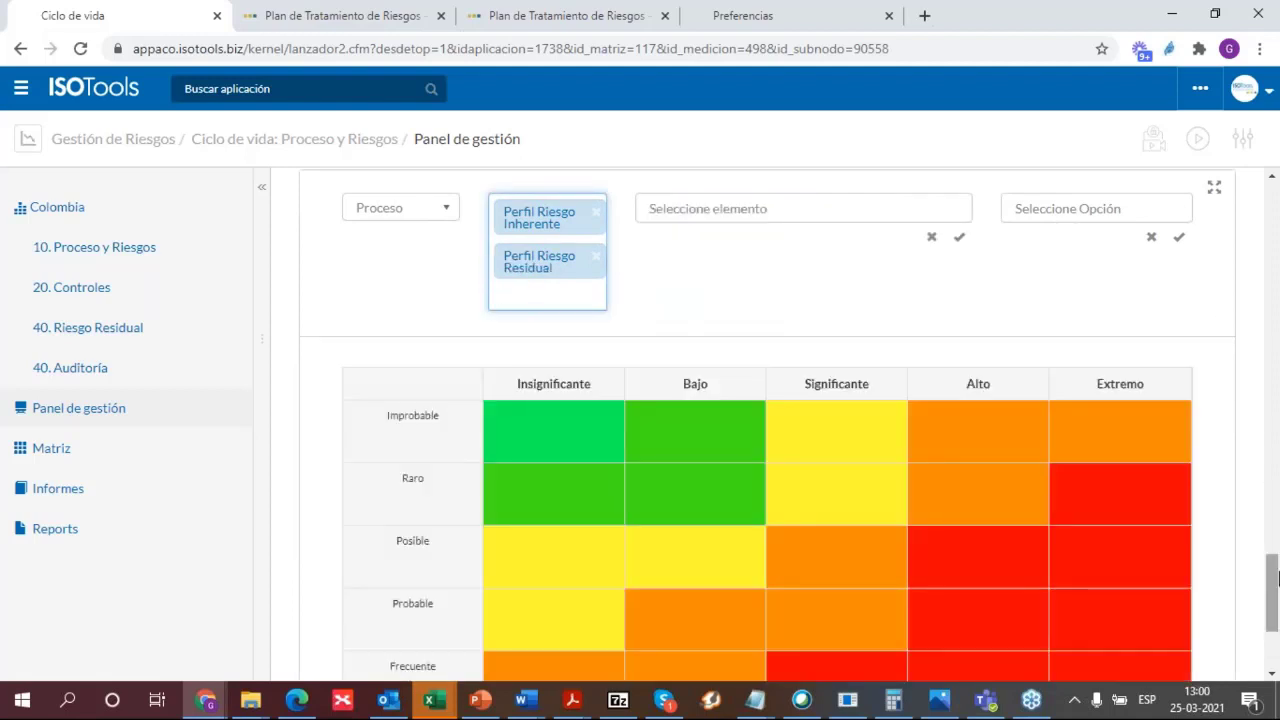
{"action": "left_click", "coordinate": [824, 212]}
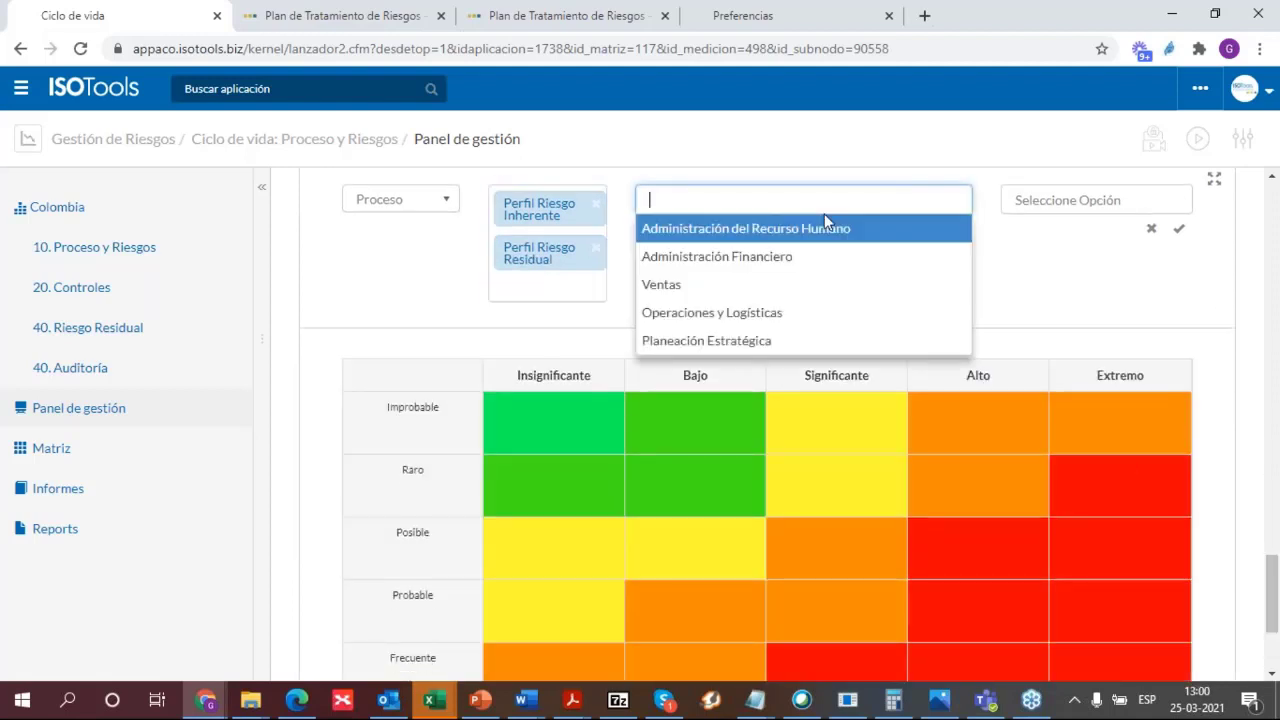
{"action": "left_click", "coordinate": [826, 313]}
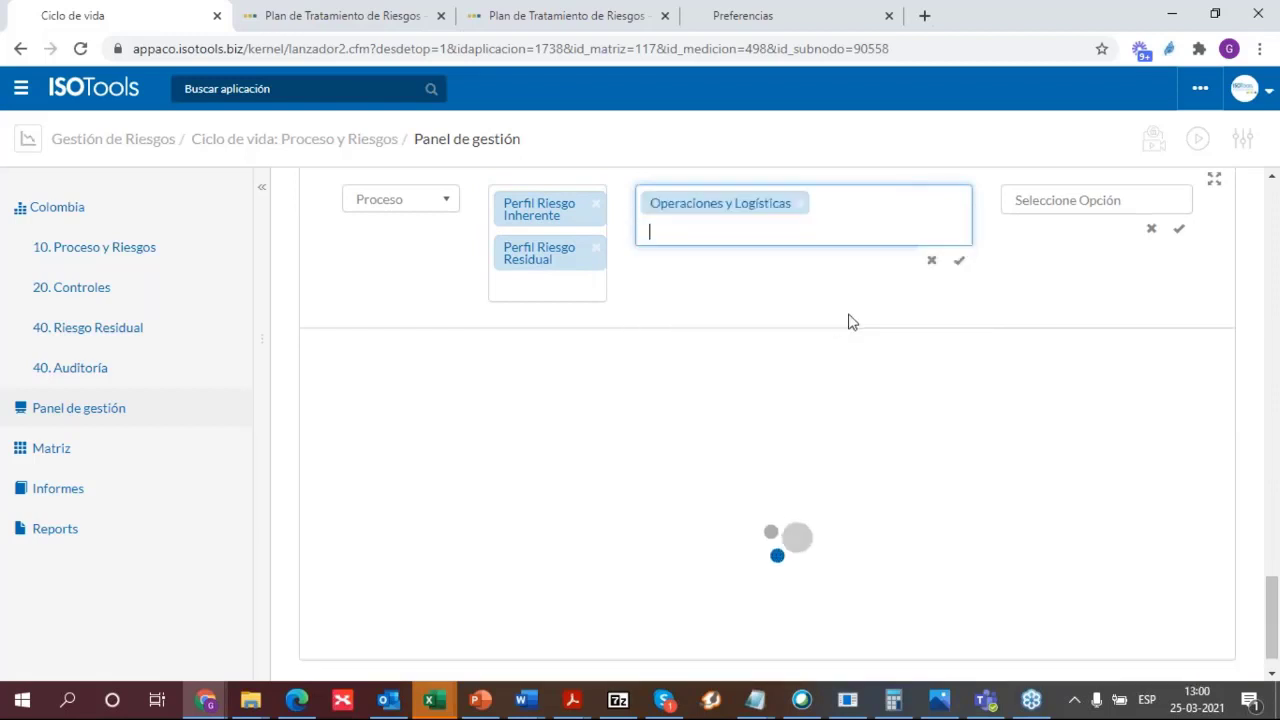
{"action": "left_click_drag", "start_coordinate": [1275, 565], "coordinate": [1276, 582]}
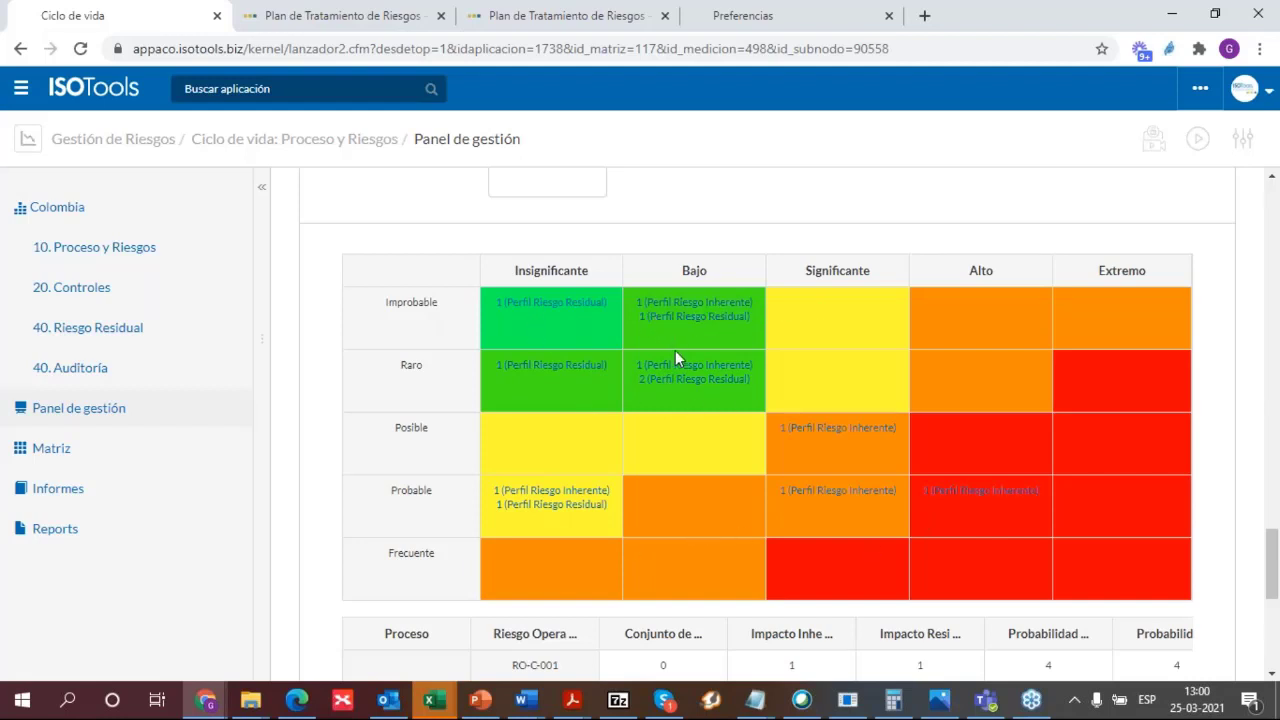
List the residual risks behind the heat map's Improbable–Insignificante cell, then those behind its Raro–Bajo cell
{"action": "left_click", "coordinate": [585, 316]}
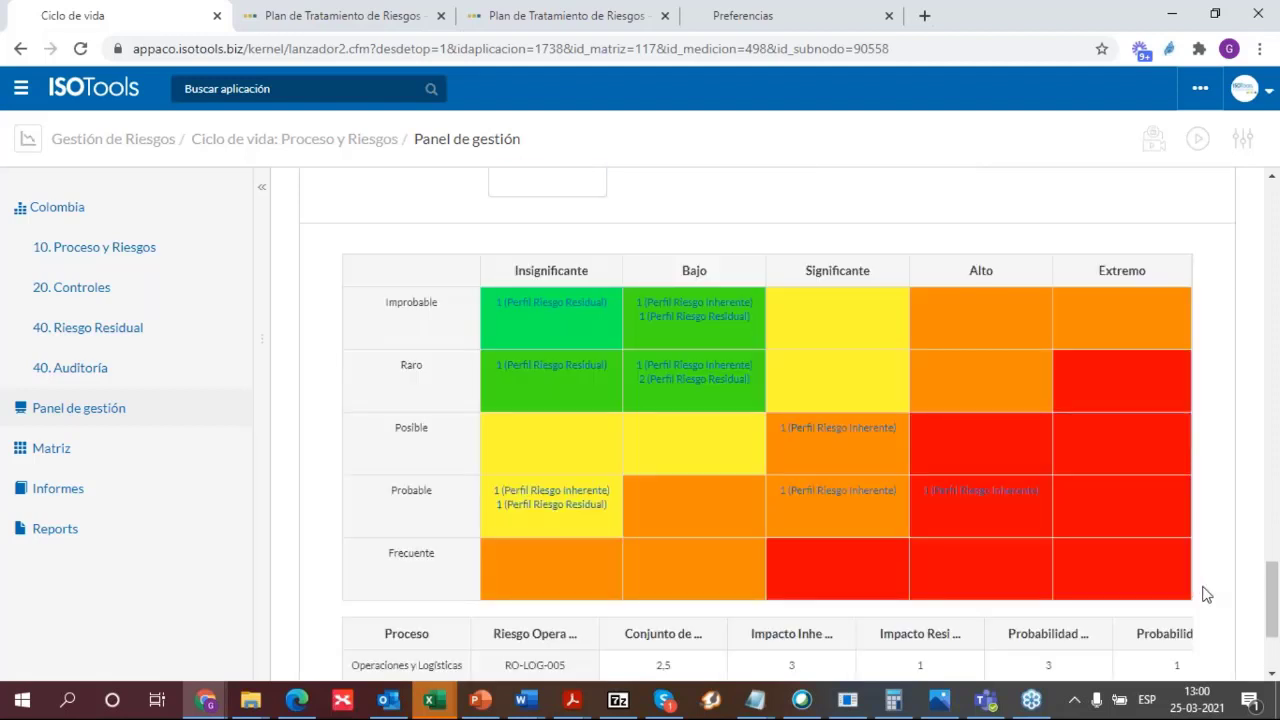
{"action": "left_click_drag", "start_coordinate": [1276, 580], "coordinate": [1276, 612]}
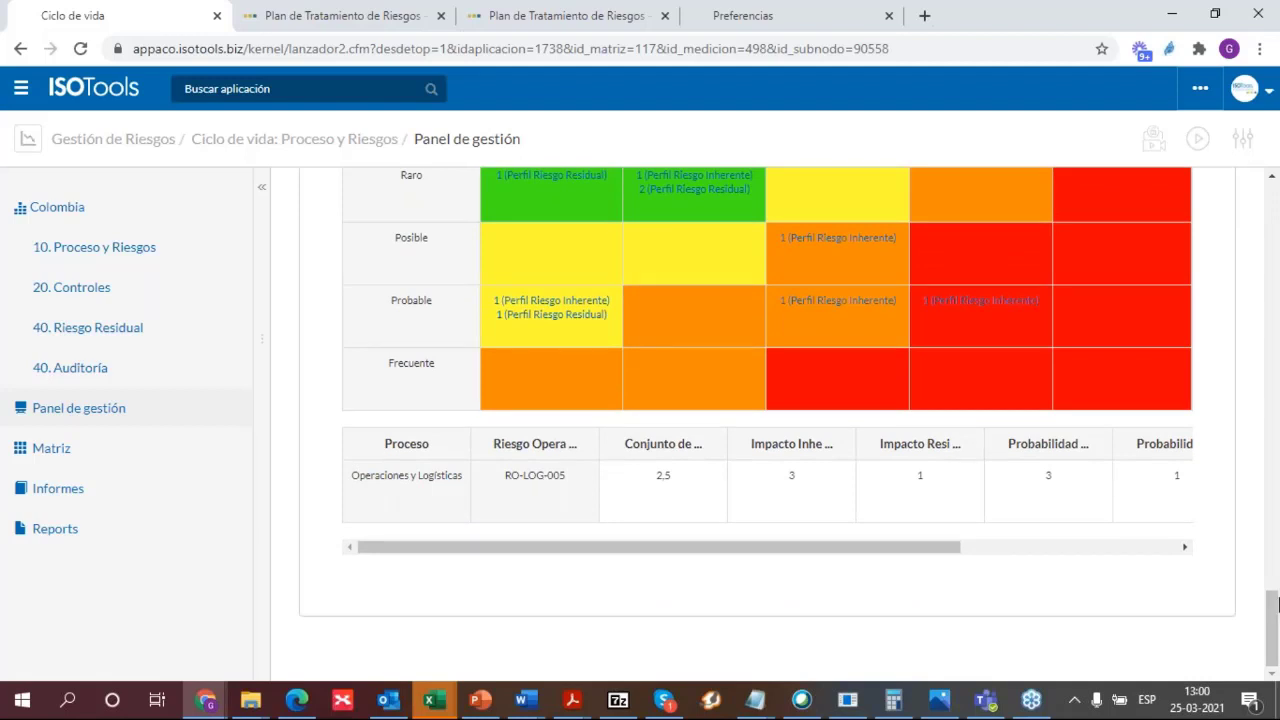
{"action": "scroll", "coordinate": [736, 520], "scroll_direction": "up", "scroll_amount": 2}
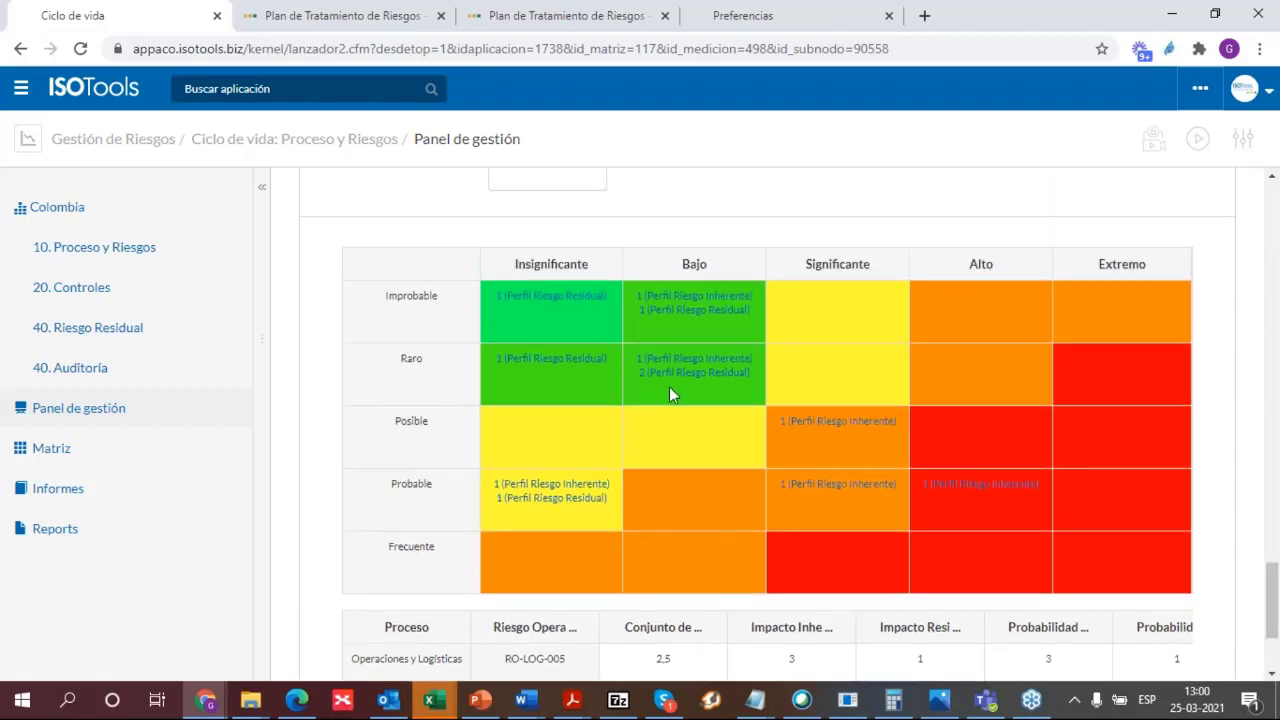
{"action": "left_click", "coordinate": [697, 380]}
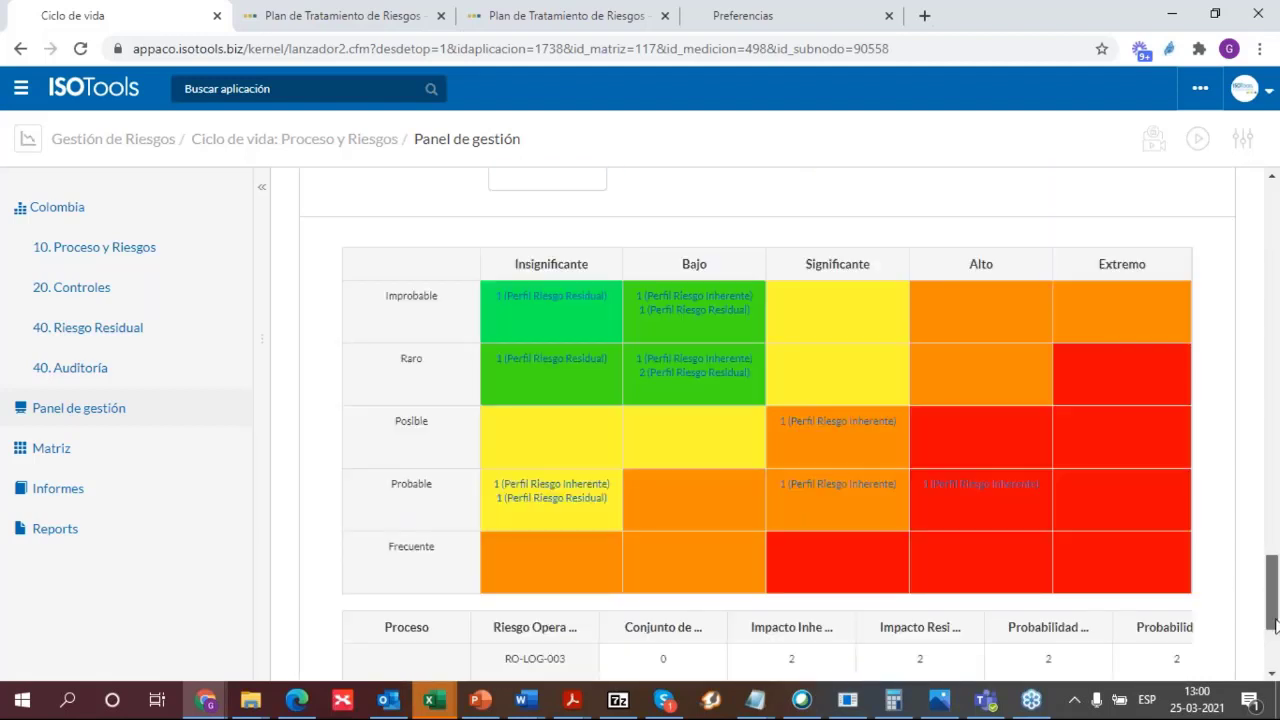
{"action": "left_click_drag", "start_coordinate": [1276, 625], "coordinate": [1276, 660]}
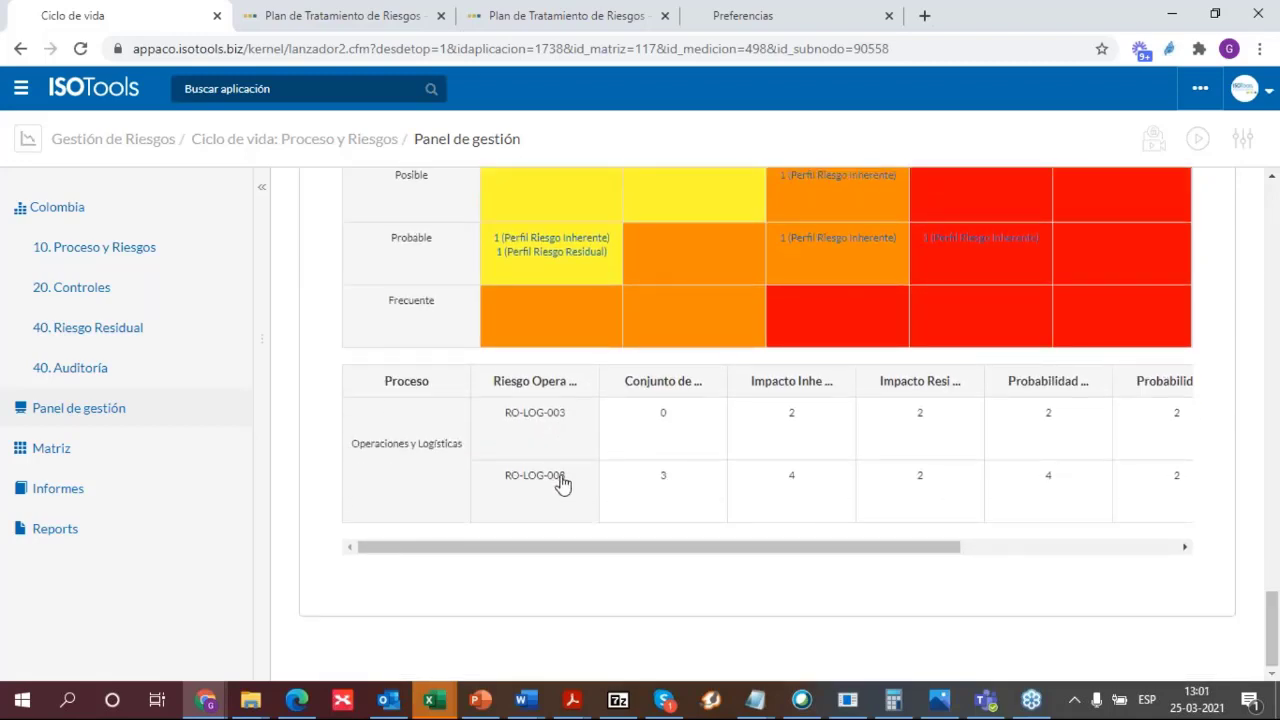
{"action": "left_click_drag", "start_coordinate": [1276, 615], "coordinate": [1276, 560]}
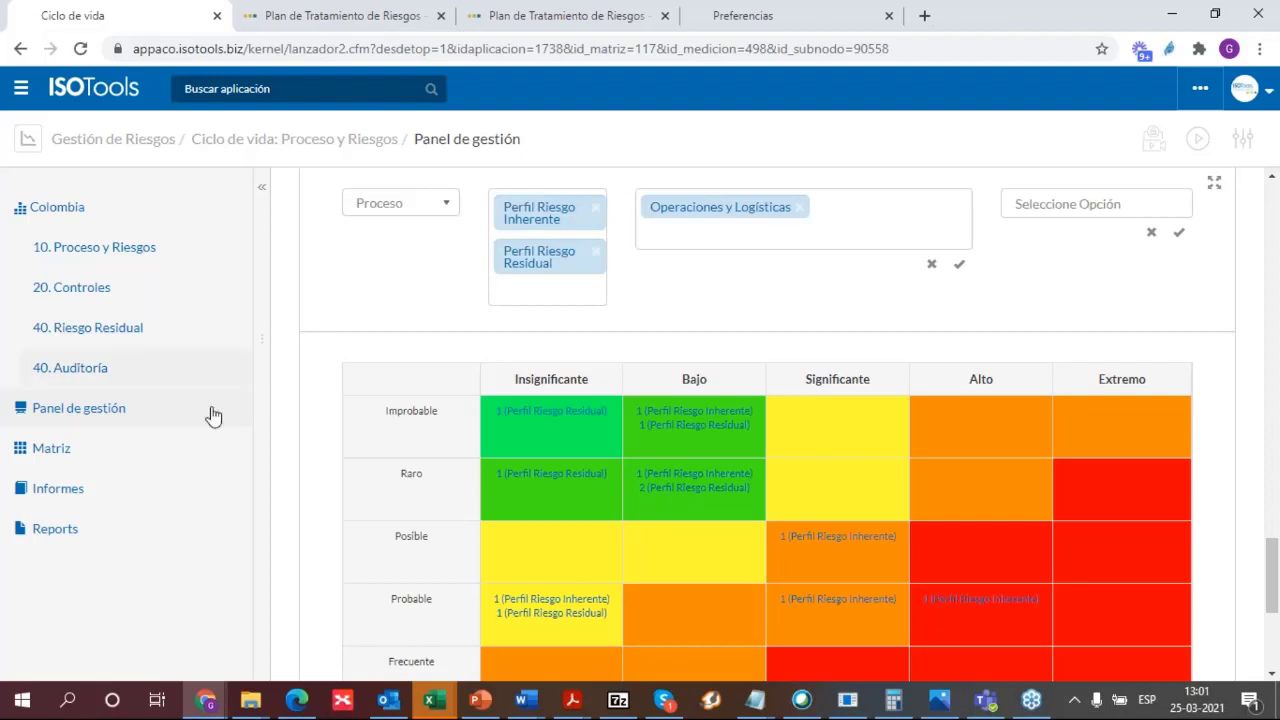
Open the Colombia risk matrix and follow the RO-LOG-008 row across to its residual rating and linked treatment plan
{"action": "left_click", "coordinate": [38, 463]}
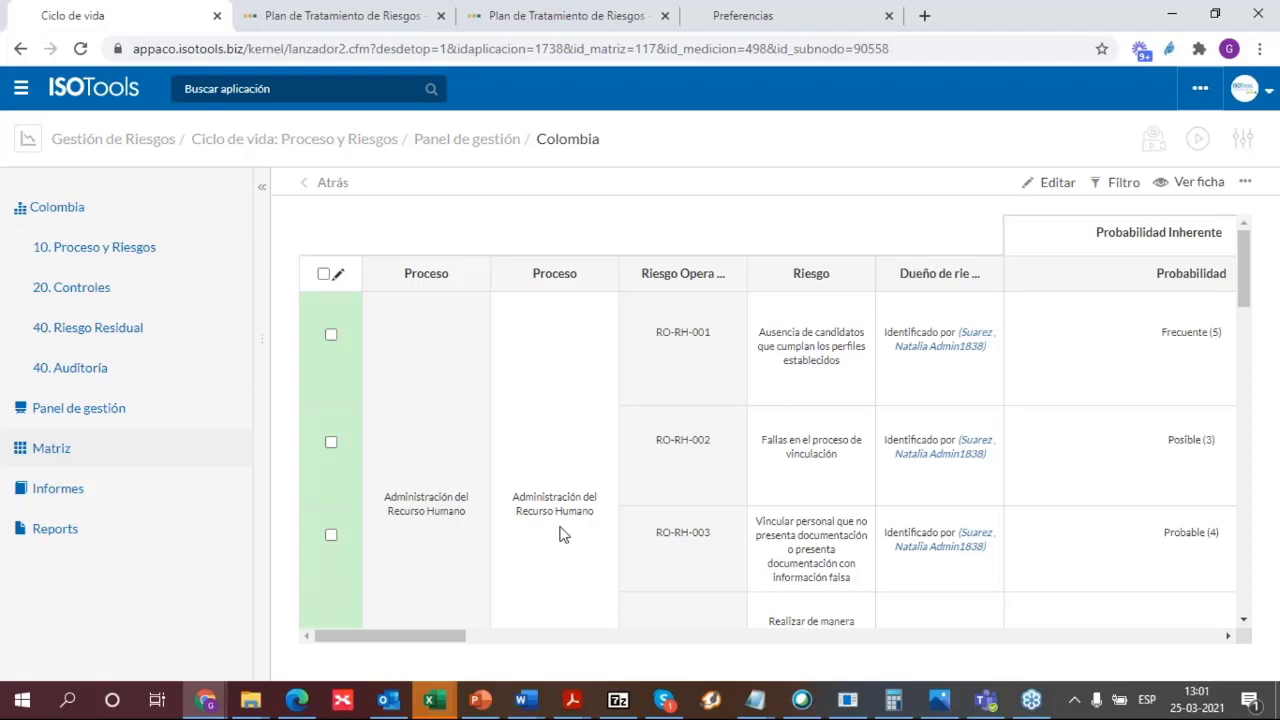
{"action": "left_click_drag", "start_coordinate": [431, 630], "coordinate": [443, 667]}
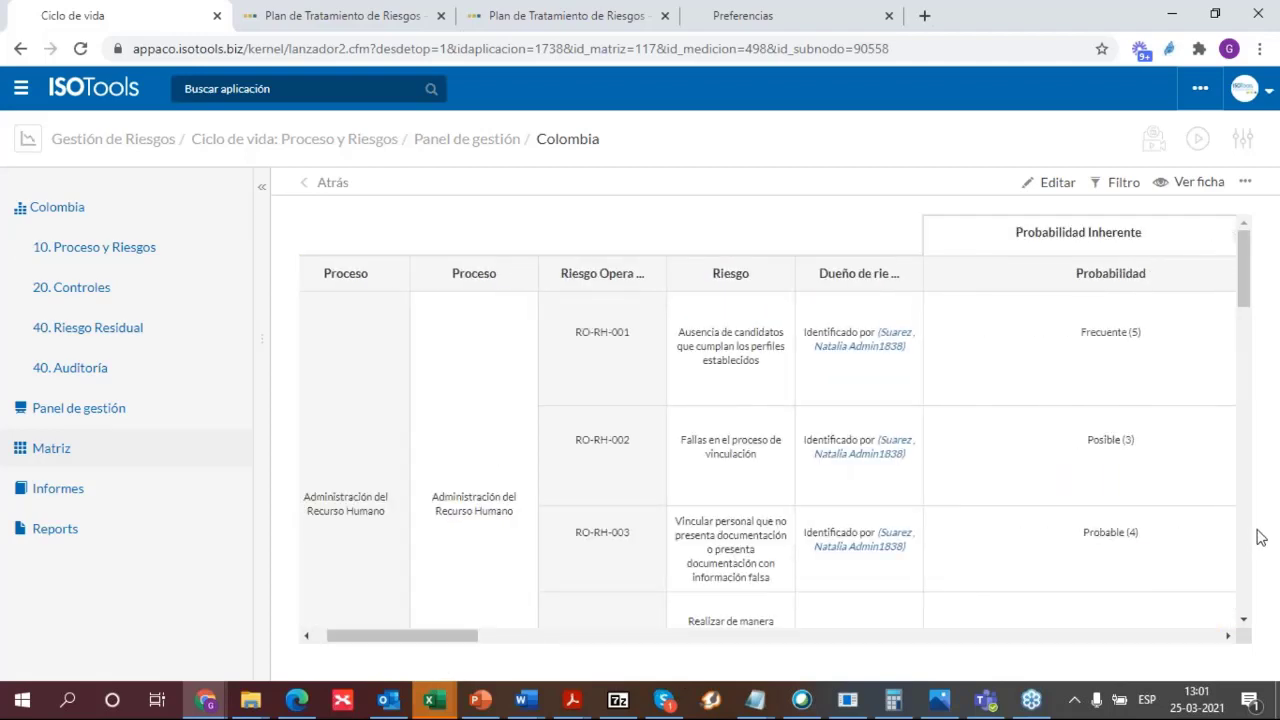
{"action": "scroll", "coordinate": [1249, 553], "scroll_direction": "down", "scroll_amount": 10}
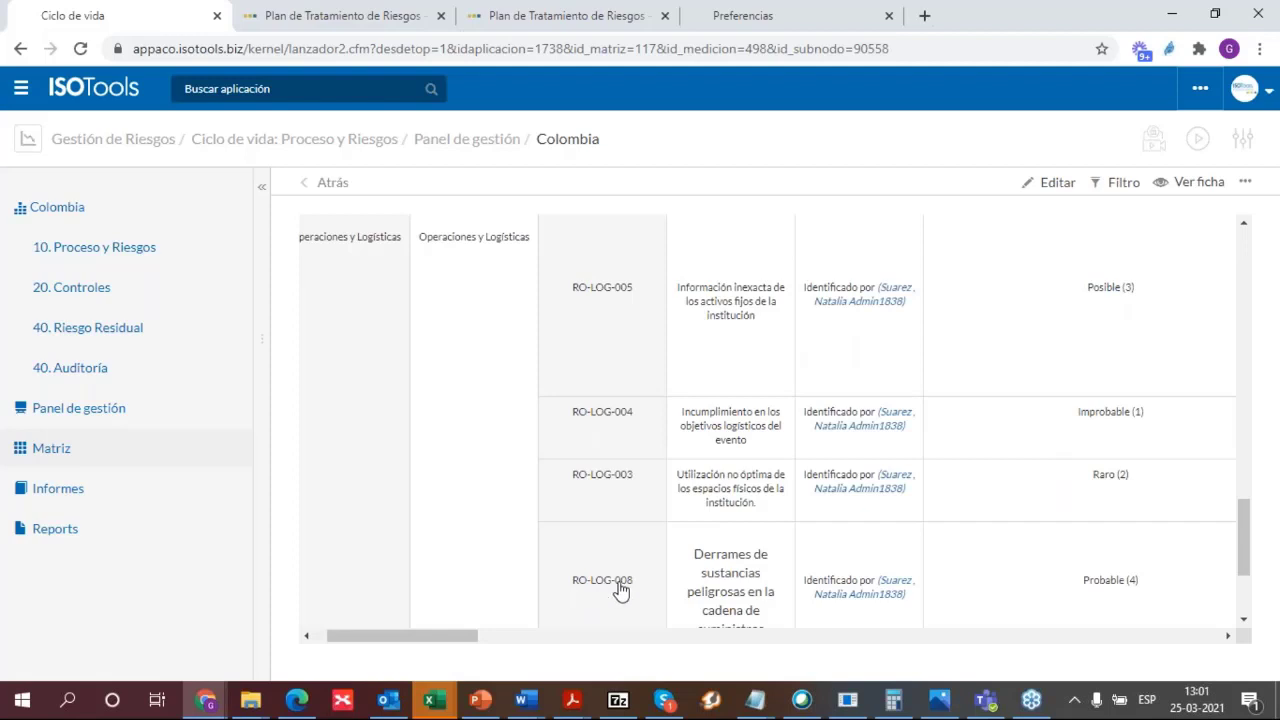
{"action": "left_click_drag", "start_coordinate": [447, 641], "coordinate": [491, 643]}
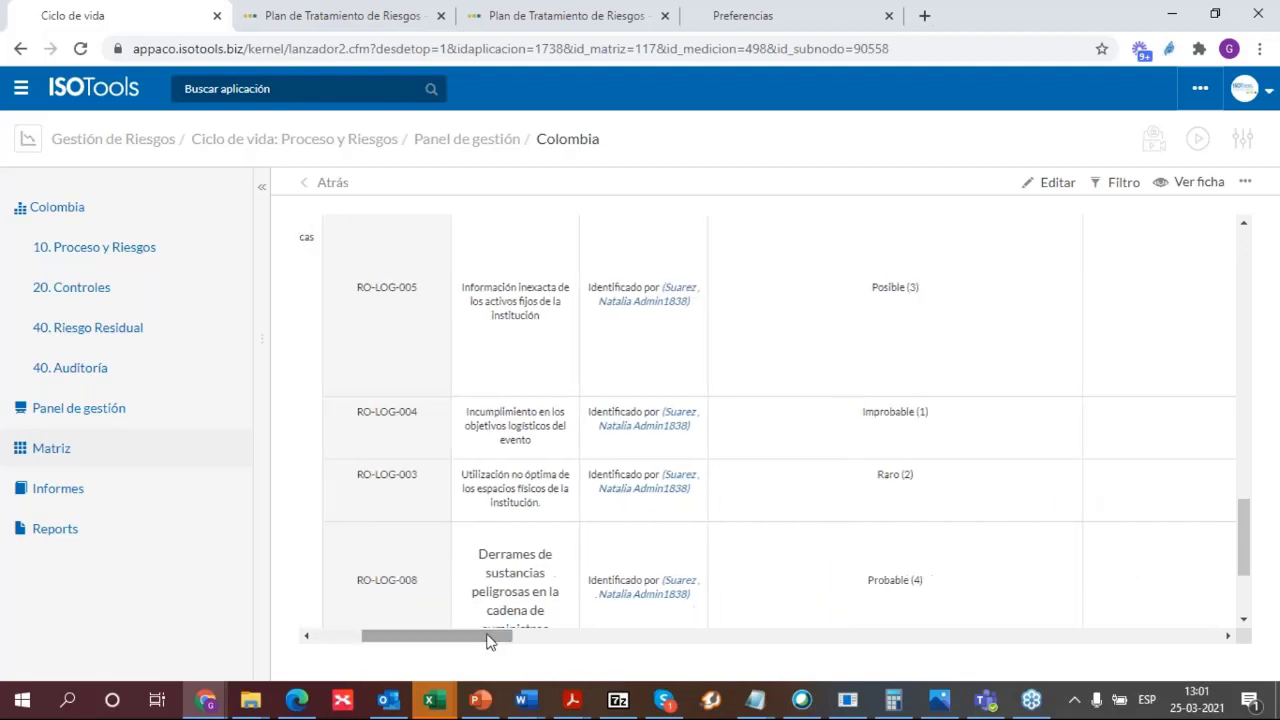
{"action": "scroll", "coordinate": [1247, 540], "scroll_direction": "down", "scroll_amount": 1}
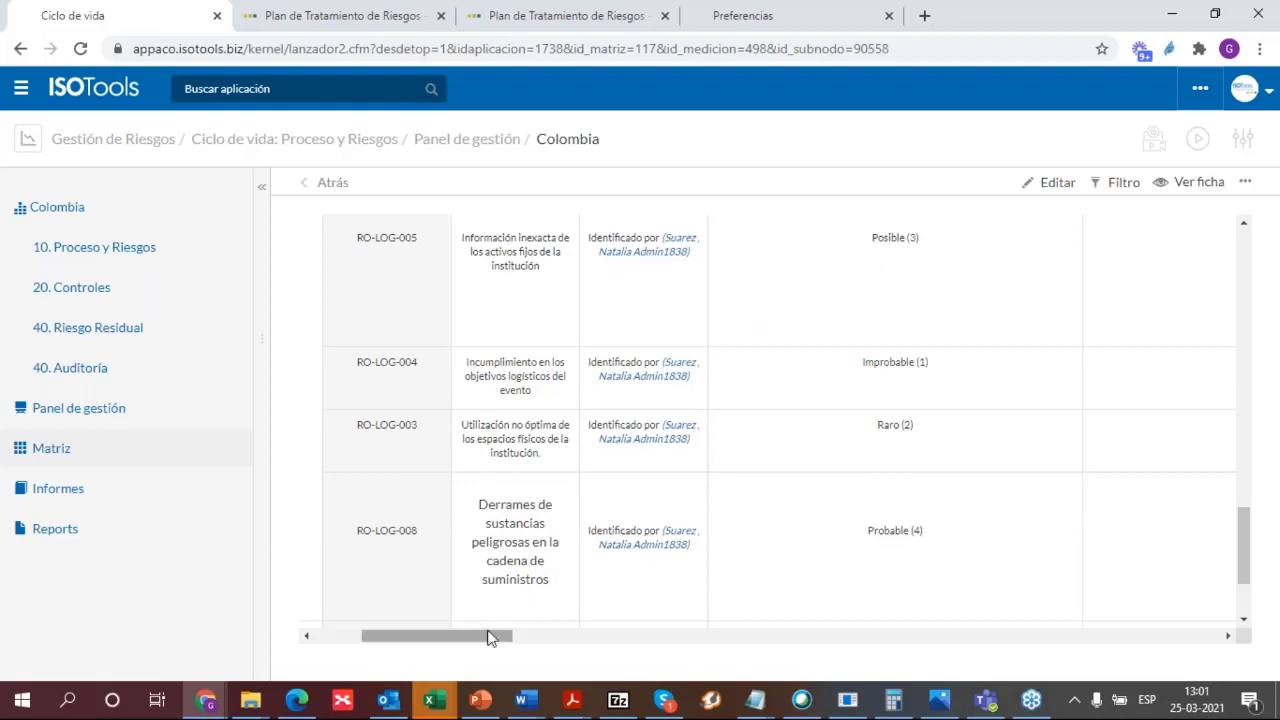
{"action": "left_click_drag", "start_coordinate": [500, 632], "coordinate": [1014, 634]}
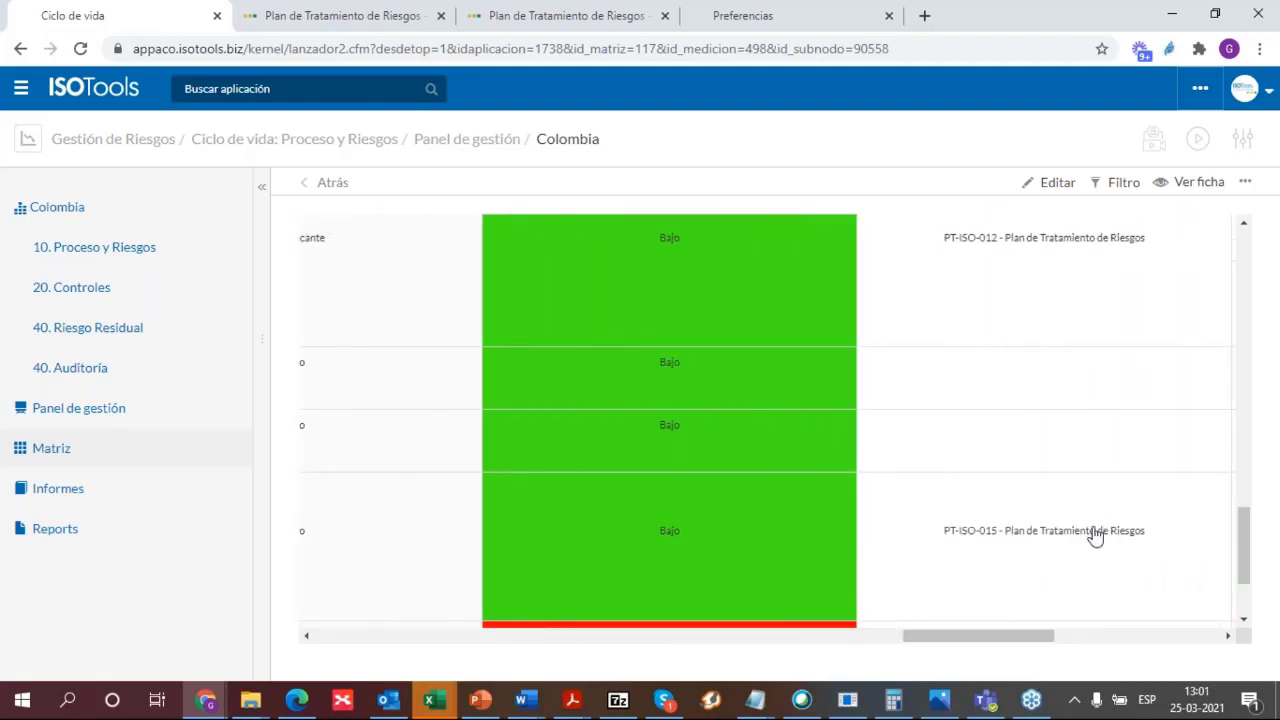
Open the Colombia reports, view the bubble chart for Impacto Residual and for Riesgo Residual, and inspect the RO-PE-011 bubble
{"action": "left_click", "coordinate": [66, 494]}
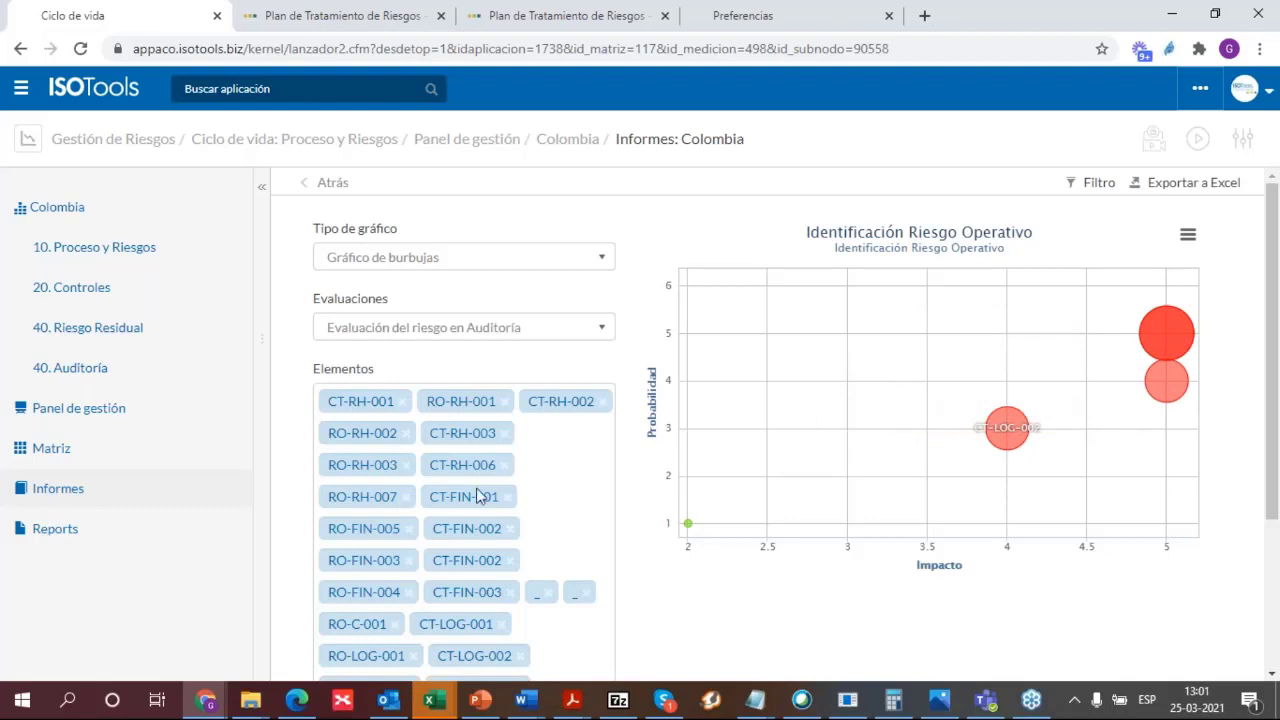
{"action": "left_click", "coordinate": [480, 336]}
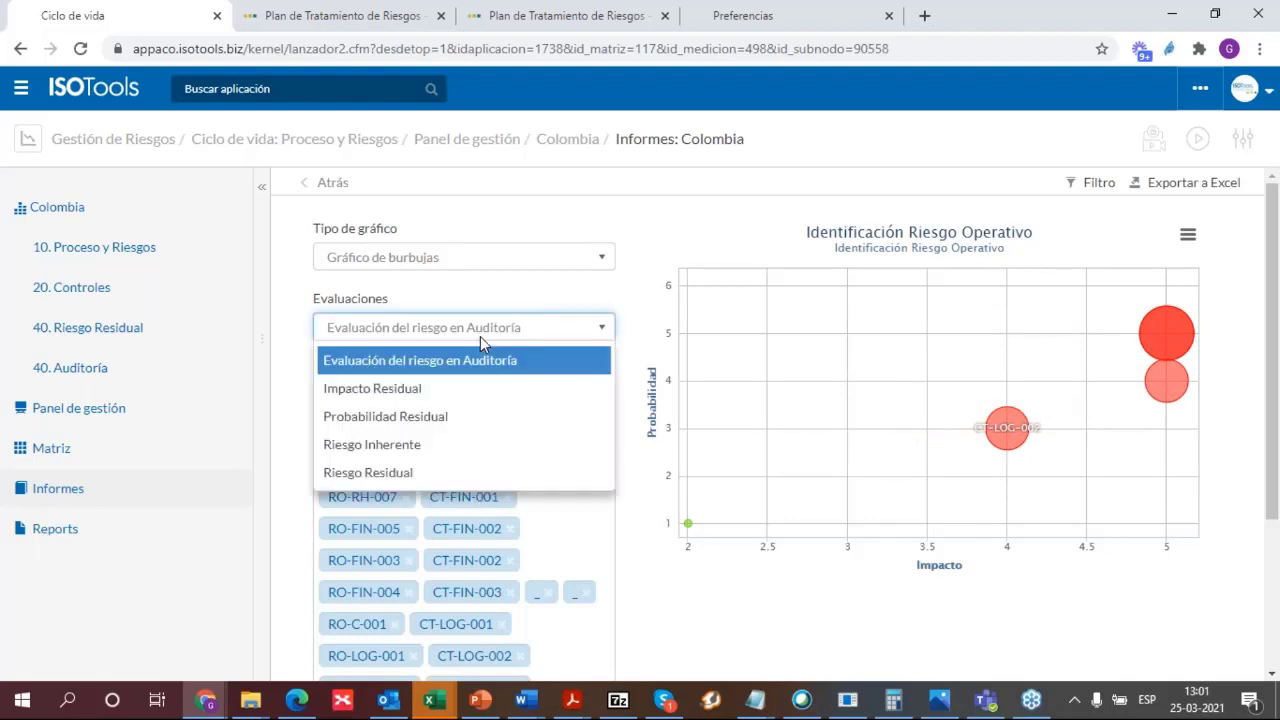
{"action": "left_click", "coordinate": [477, 390]}
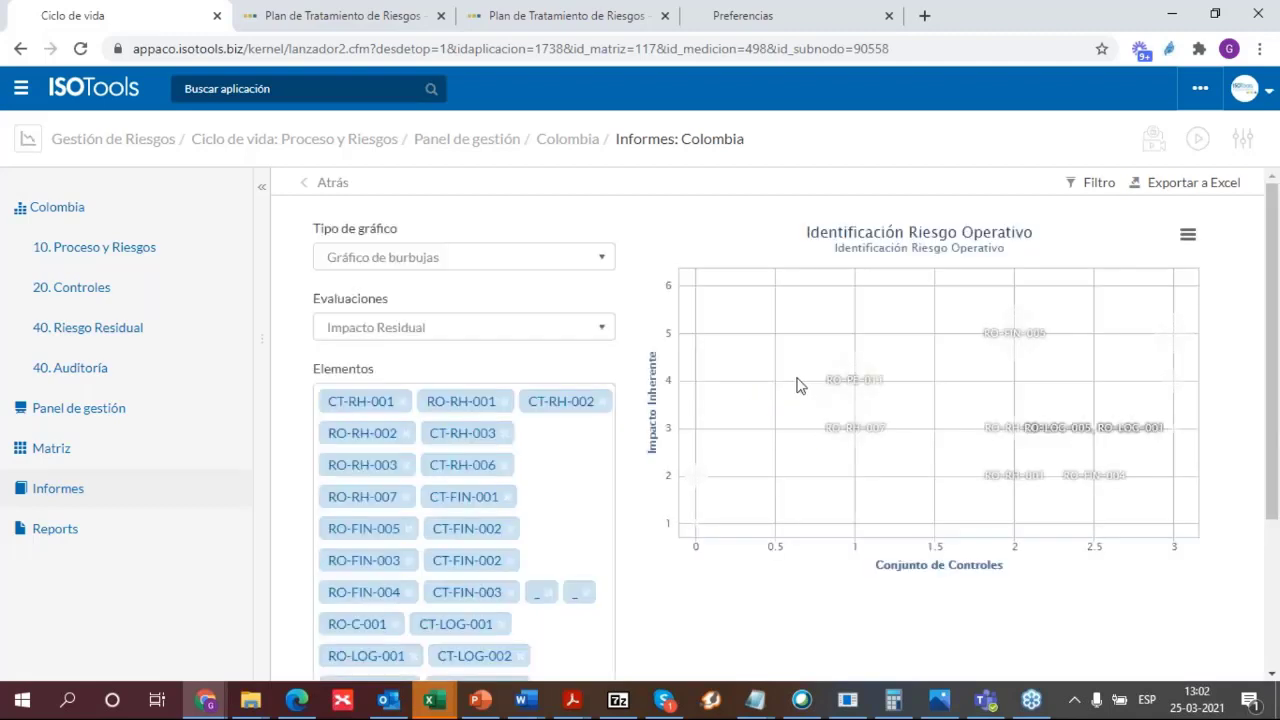
{"action": "left_click", "coordinate": [531, 341]}
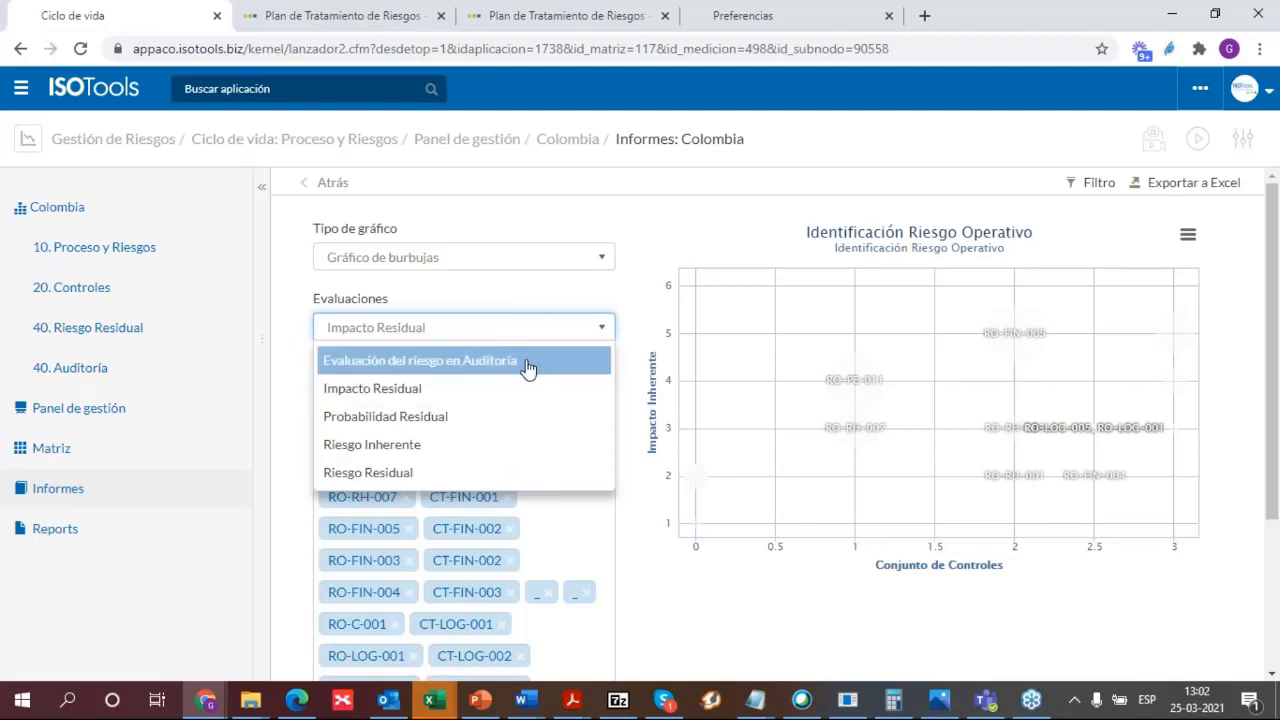
{"action": "left_click", "coordinate": [522, 474]}
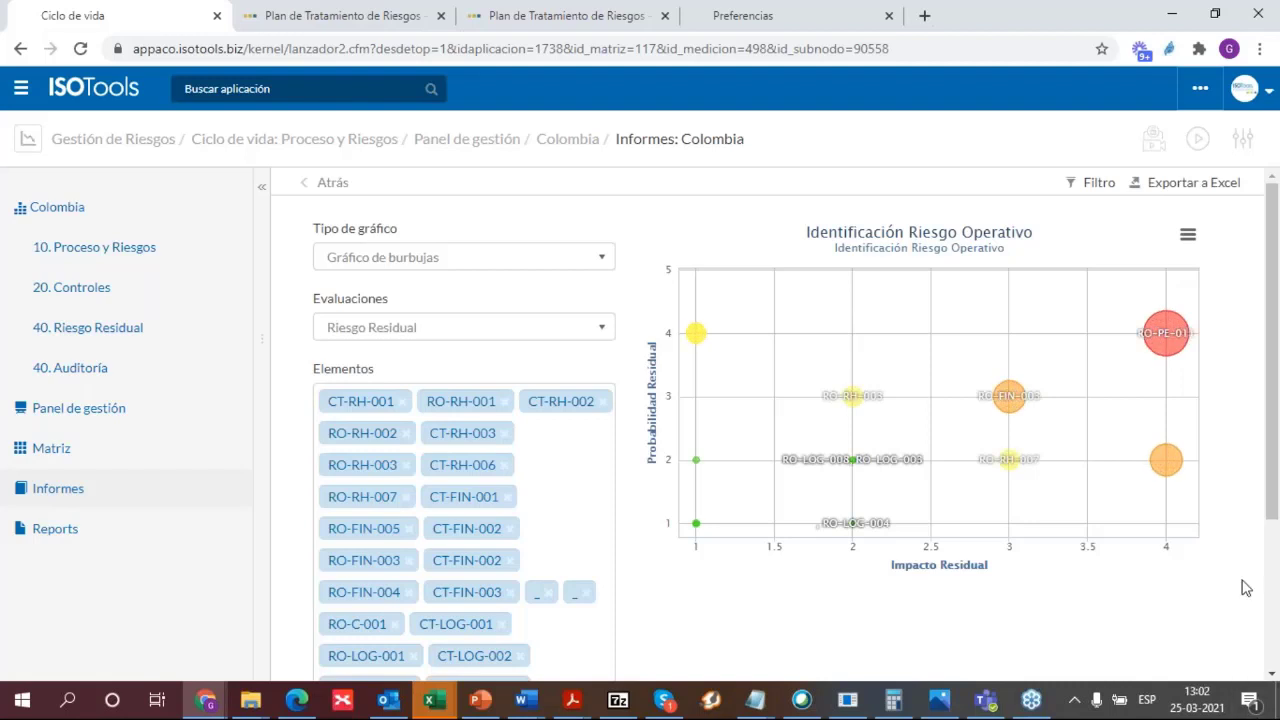
{"action": "mouse_move", "coordinate": [1157, 336]}
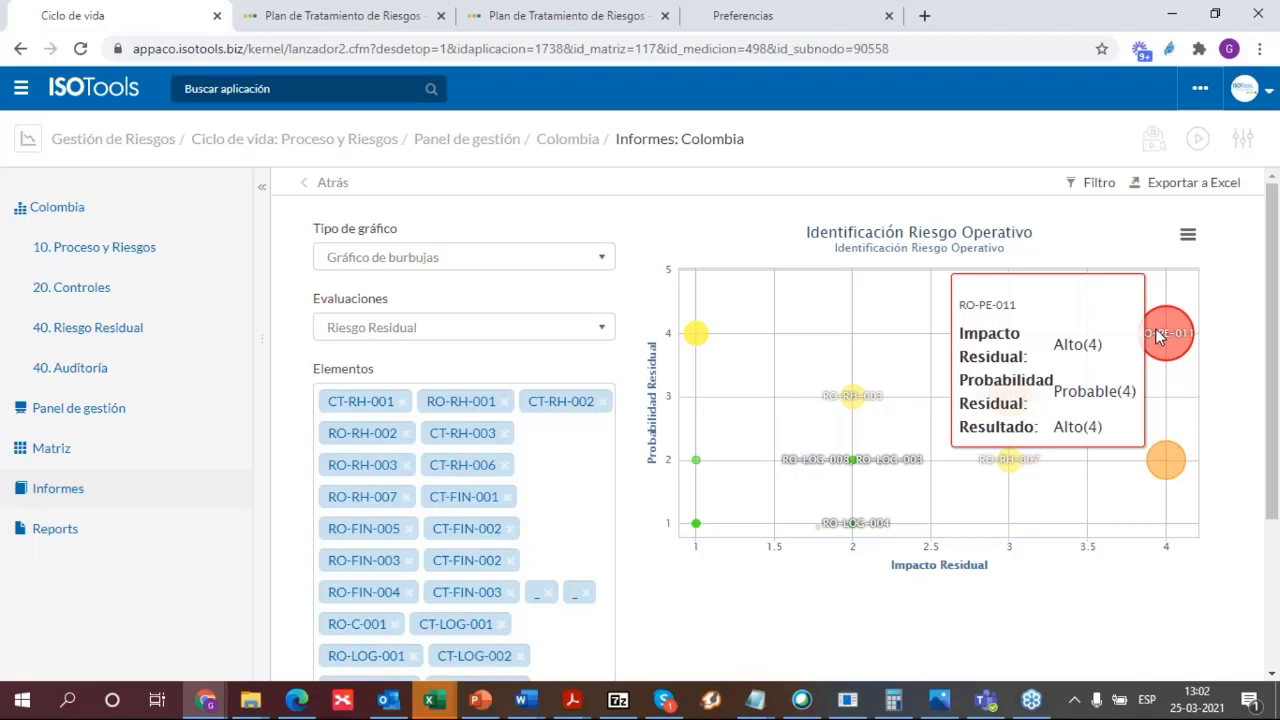
Change the report's chart type to Mapa de calor and review where the risks fall across the residual impact levels
{"action": "left_click", "coordinate": [525, 262]}
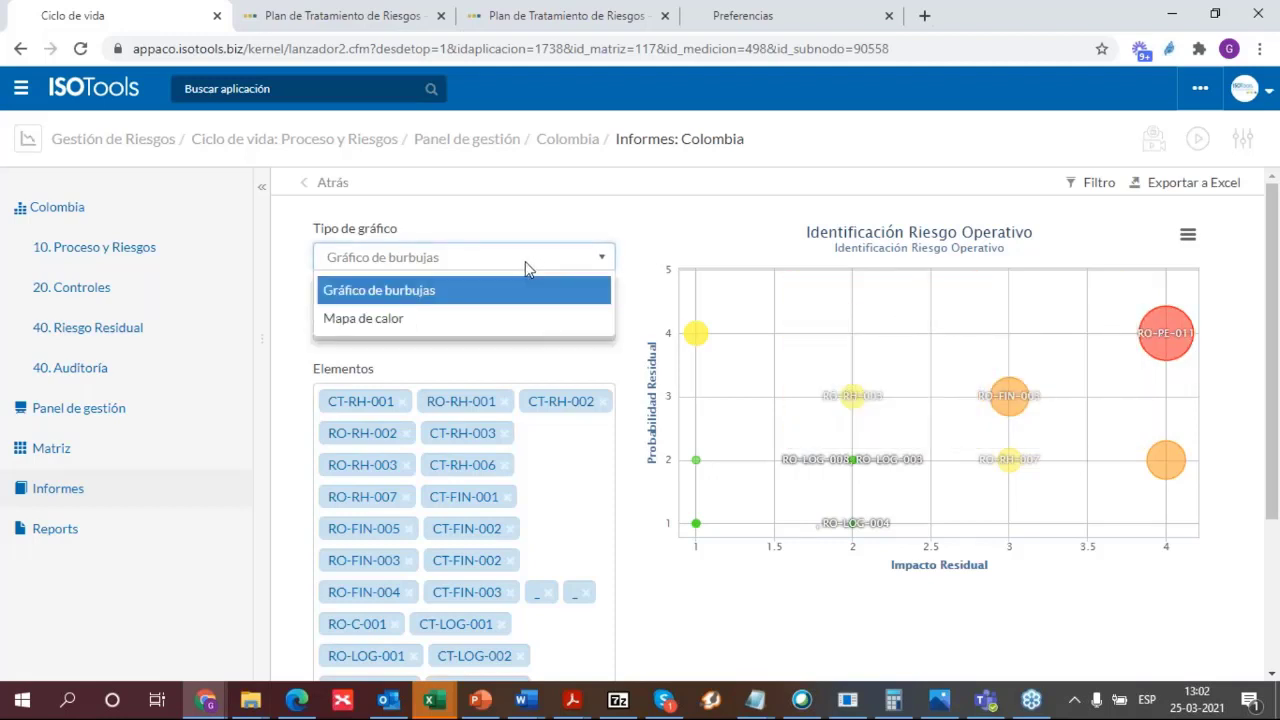
{"action": "left_click", "coordinate": [500, 320]}
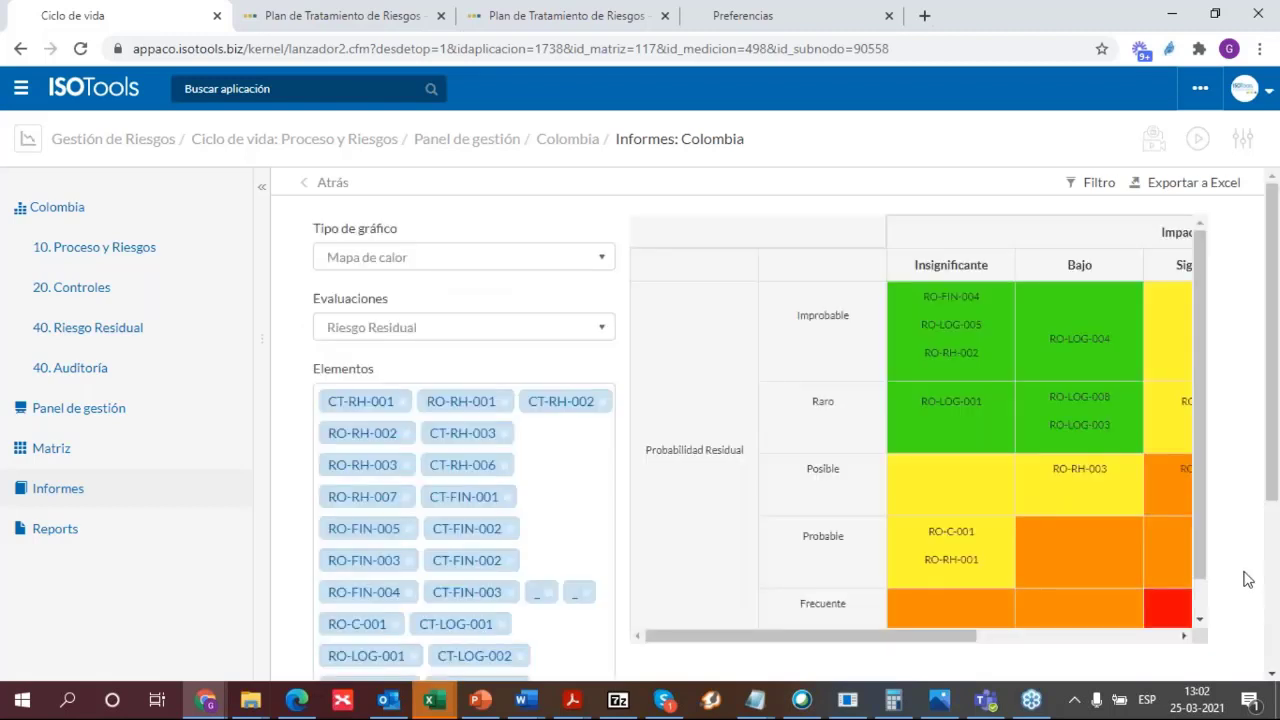
{"action": "scroll", "coordinate": [1203, 458], "scroll_direction": "down", "scroll_amount": 1}
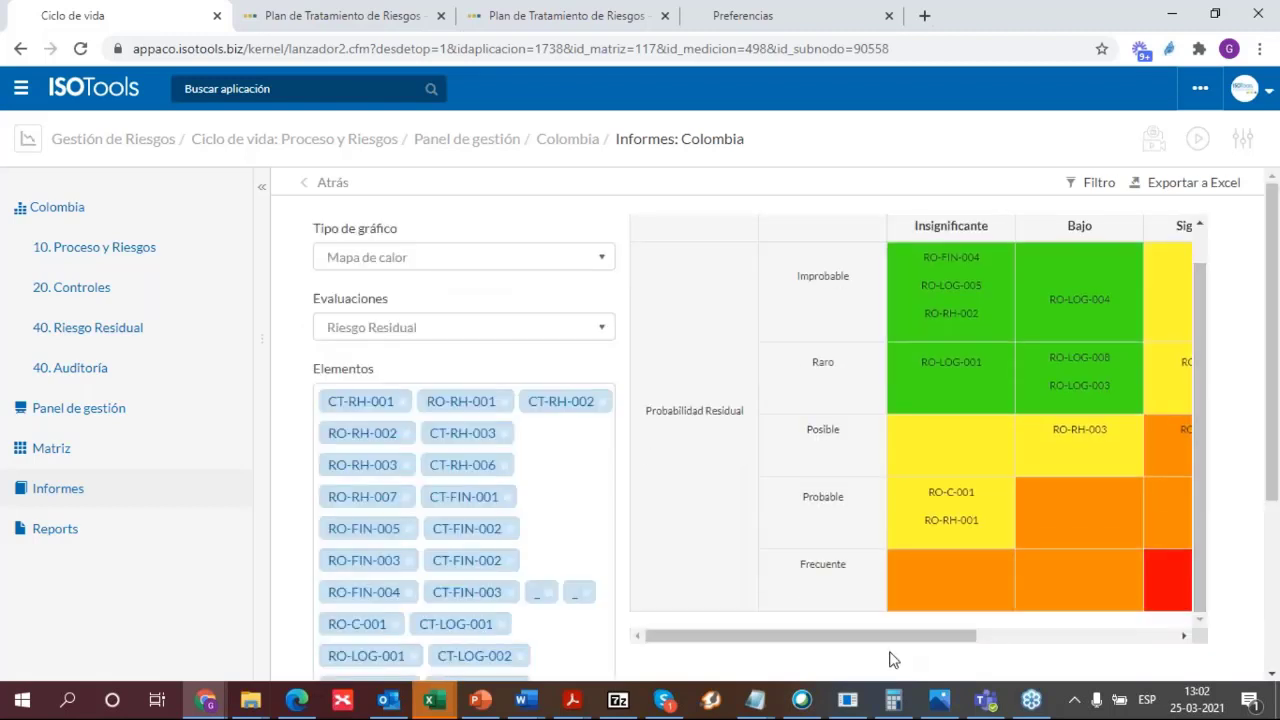
{"action": "left_click_drag", "start_coordinate": [908, 638], "coordinate": [1085, 640]}
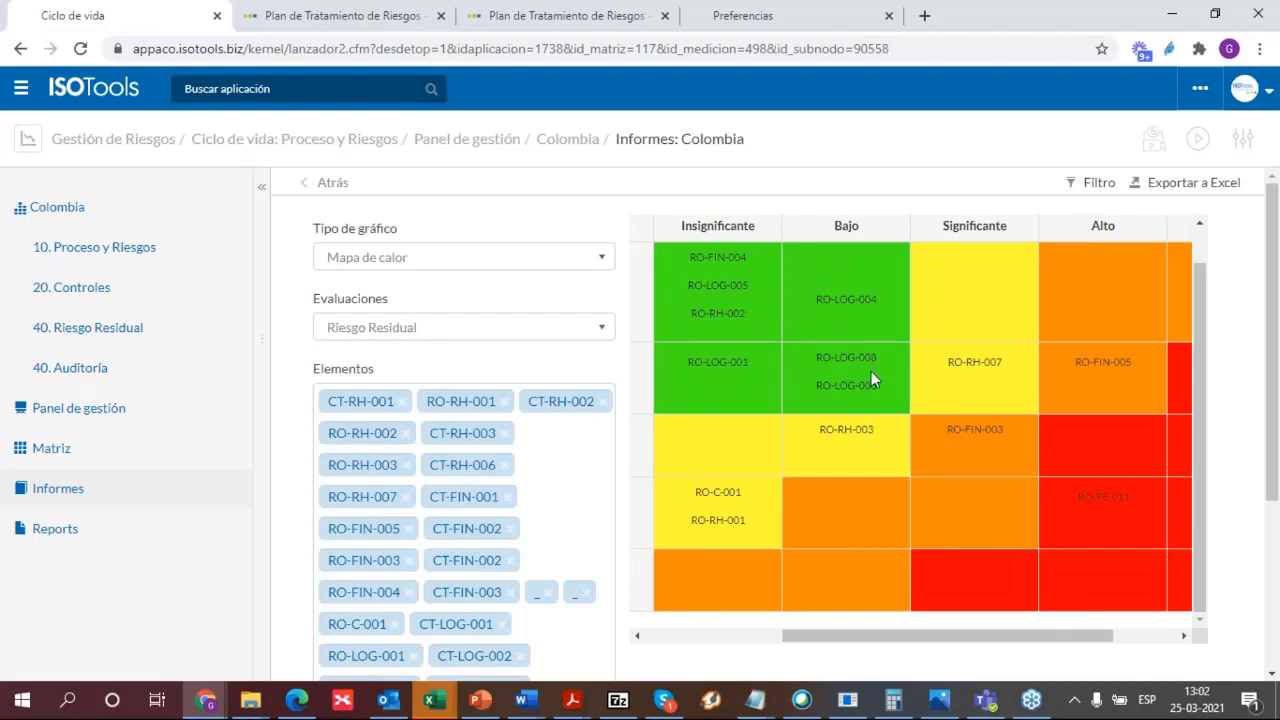
Run the Riesgos Medición report for the Colombia matrix and review its risk table and pie charts
{"action": "left_click", "coordinate": [80, 531]}
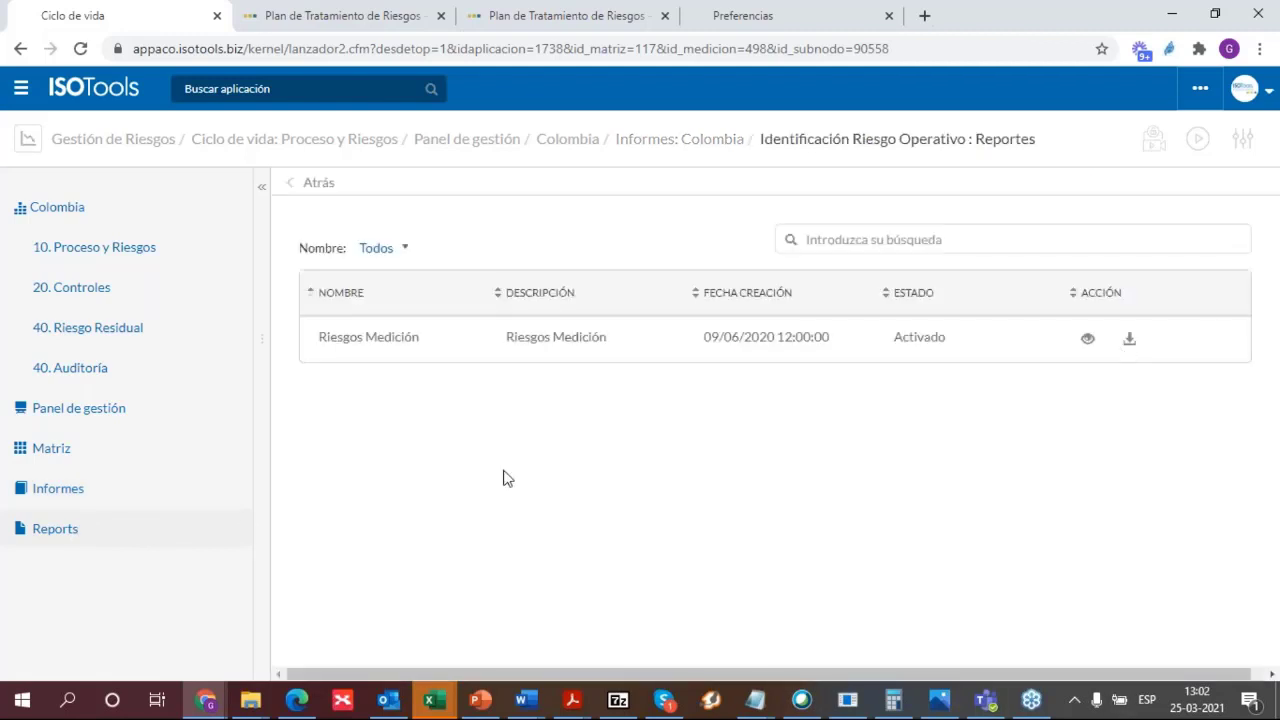
{"action": "left_click", "coordinate": [1130, 340]}
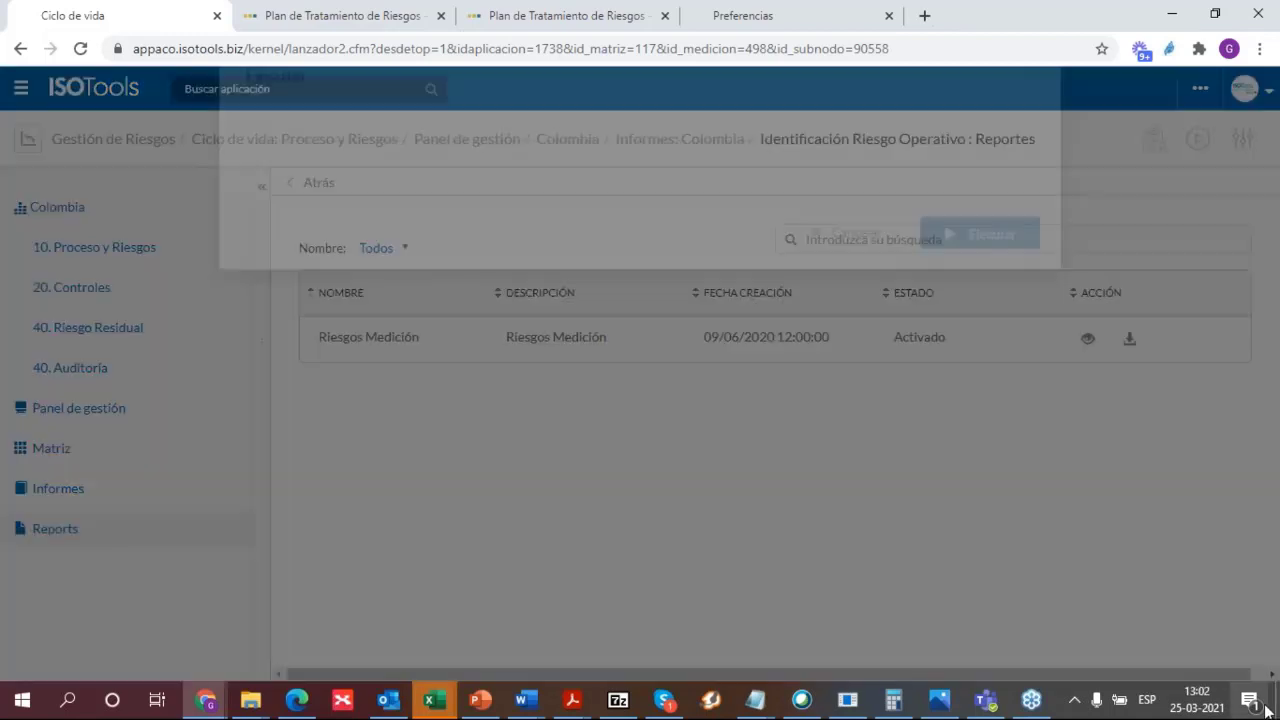
{"action": "left_click", "coordinate": [1000, 288]}
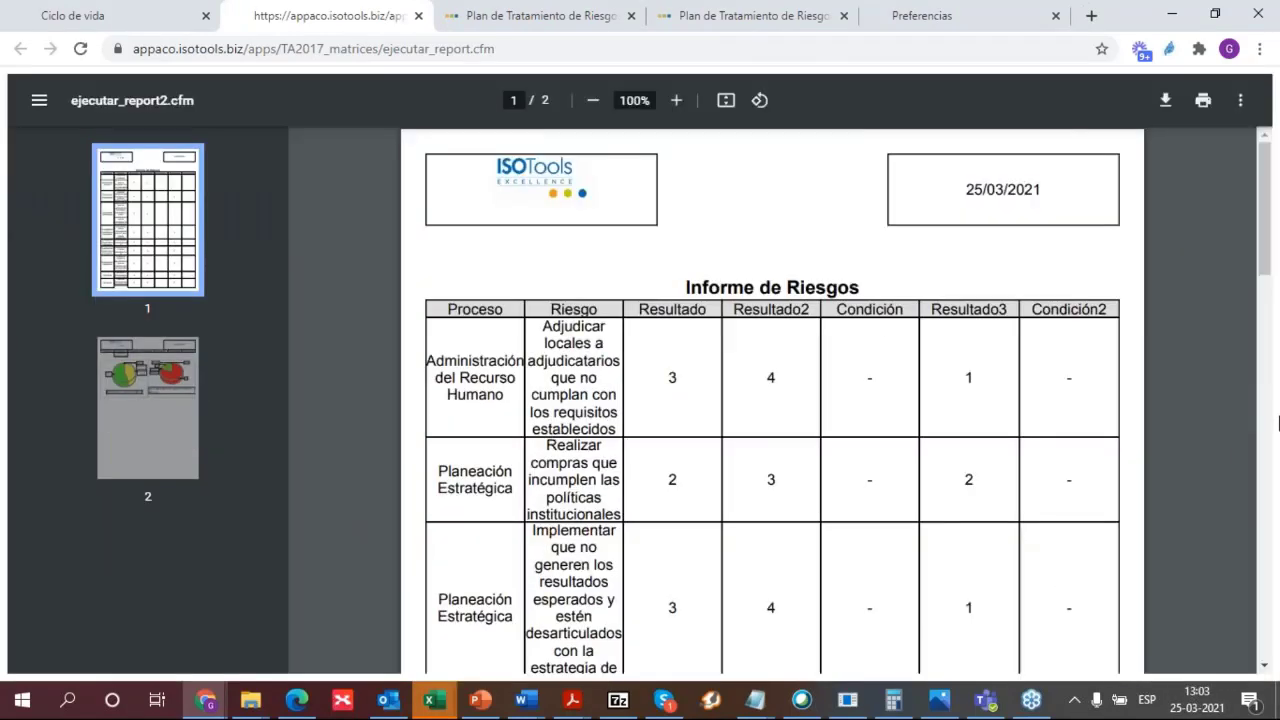
{"action": "scroll", "coordinate": [1273, 481], "scroll_direction": "down", "scroll_amount": 10}
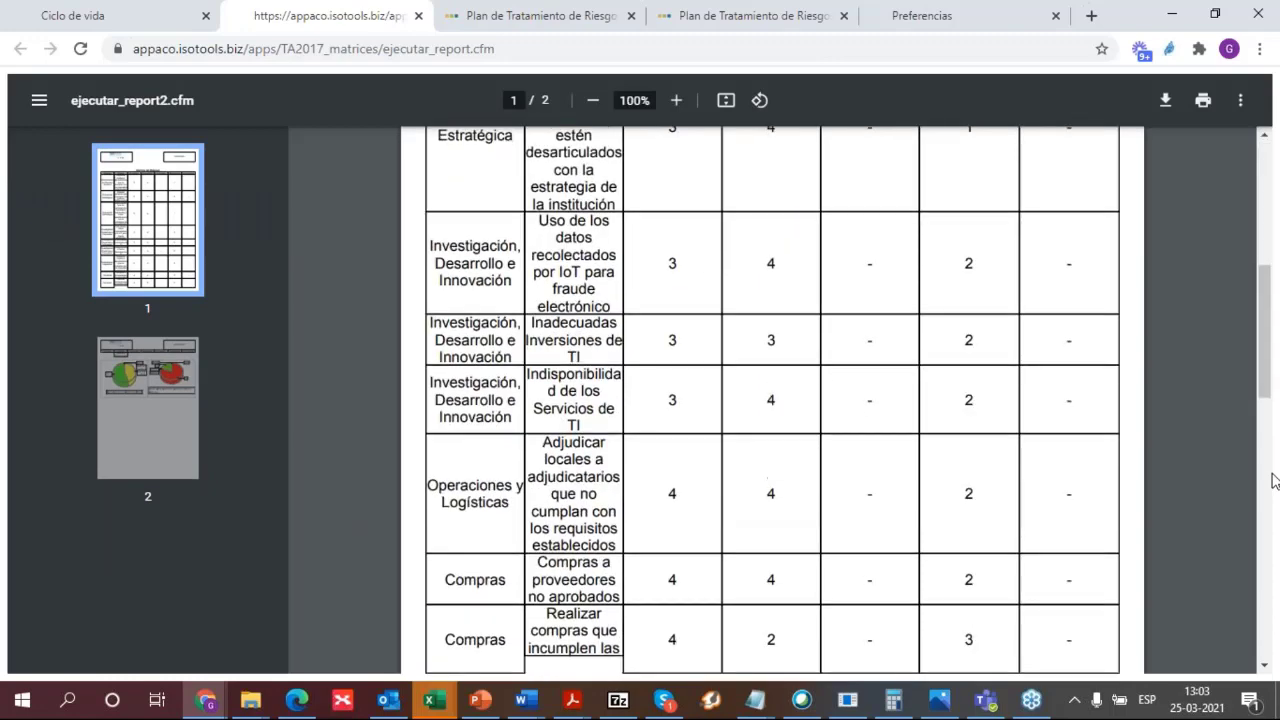
{"action": "mouse_move", "coordinate": [1270, 467]}
{"action": "left_mouse_down"}
{"action": "mouse_move", "coordinate": [1275, 247]}
{"action": "mouse_move", "coordinate": [1279, 485]}
{"action": "left_mouse_up"}
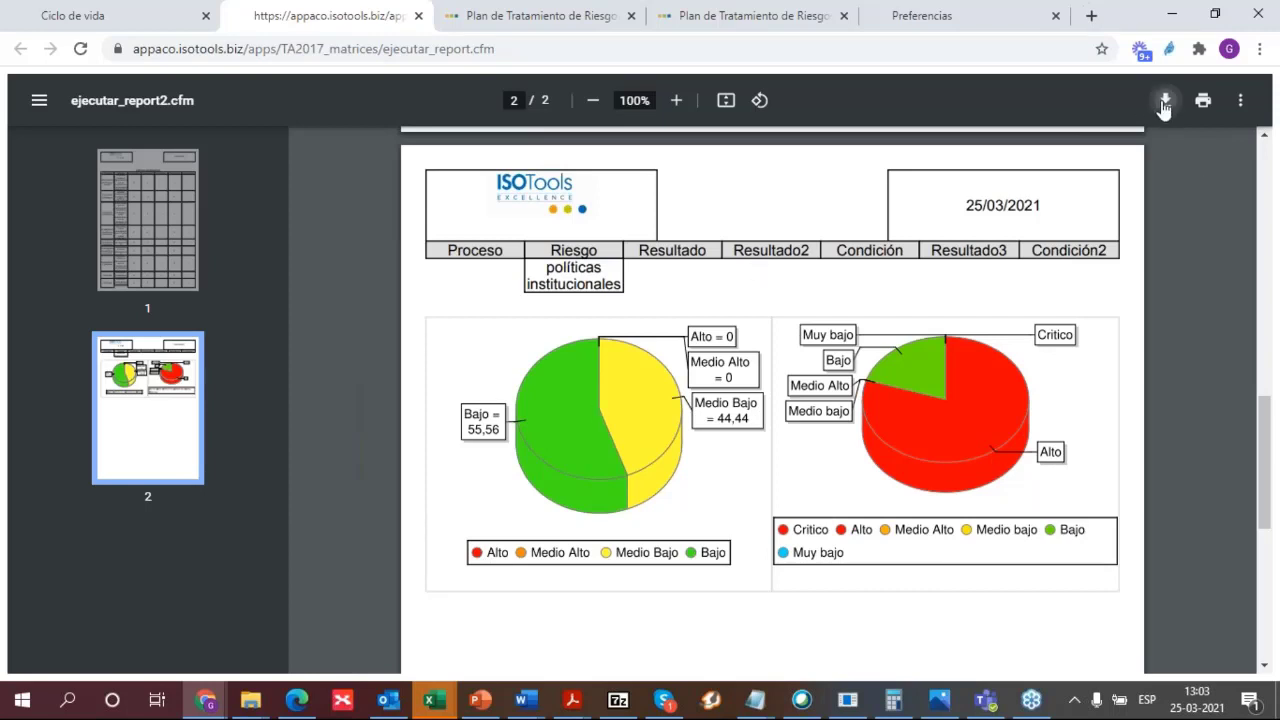
Save the generated report as the PDF Riesgos Medición in the Descargas folder
{"action": "key", "text": "ctrl+s"}
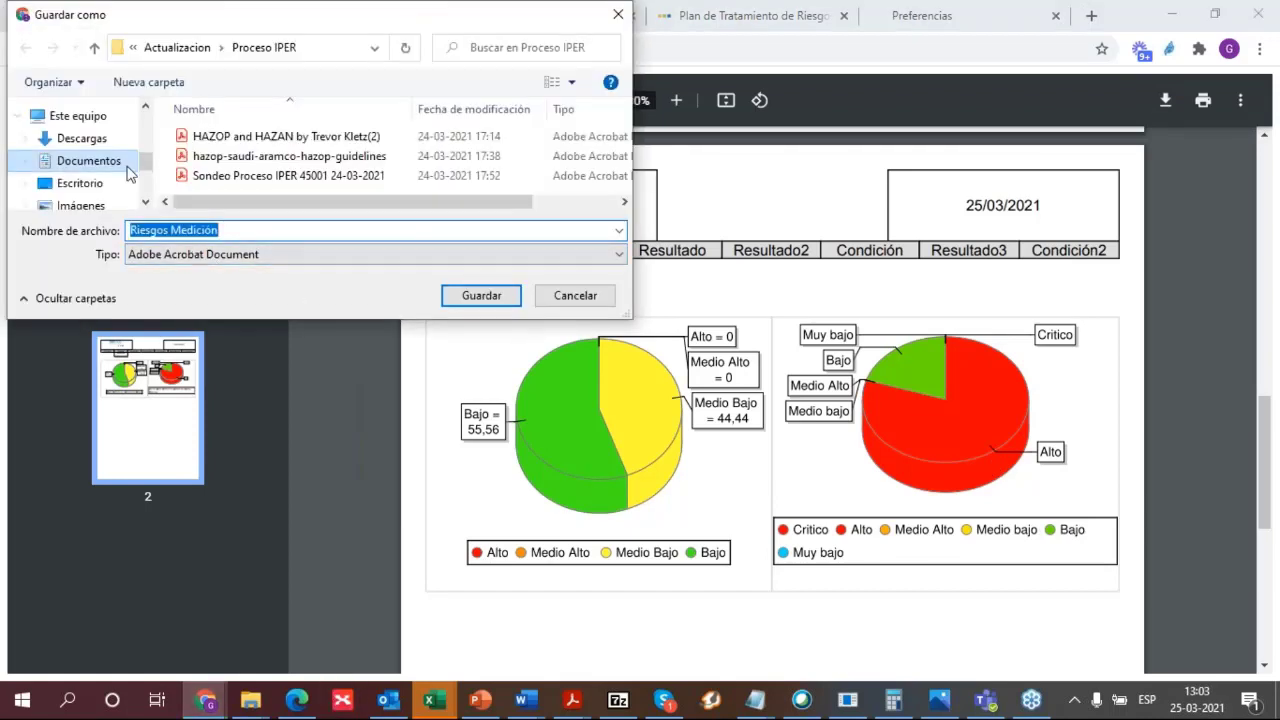
{"action": "left_click", "coordinate": [92, 140]}
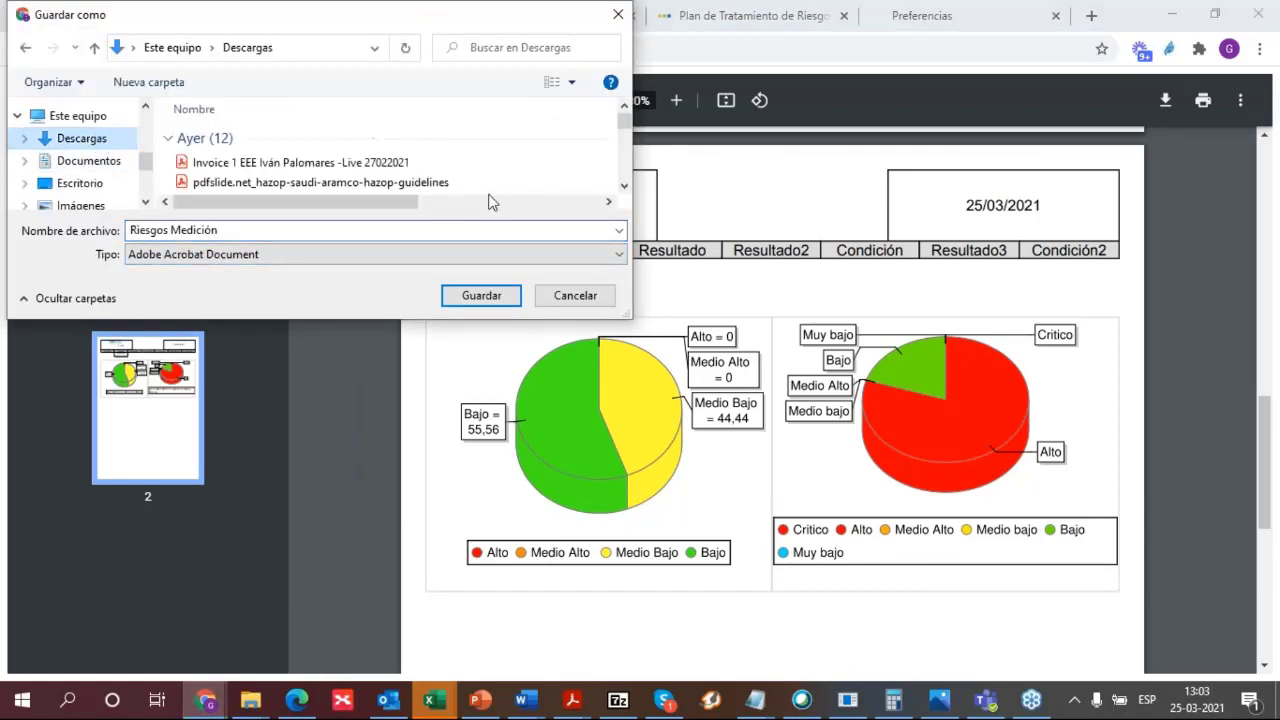
{"action": "left_click", "coordinate": [481, 296]}
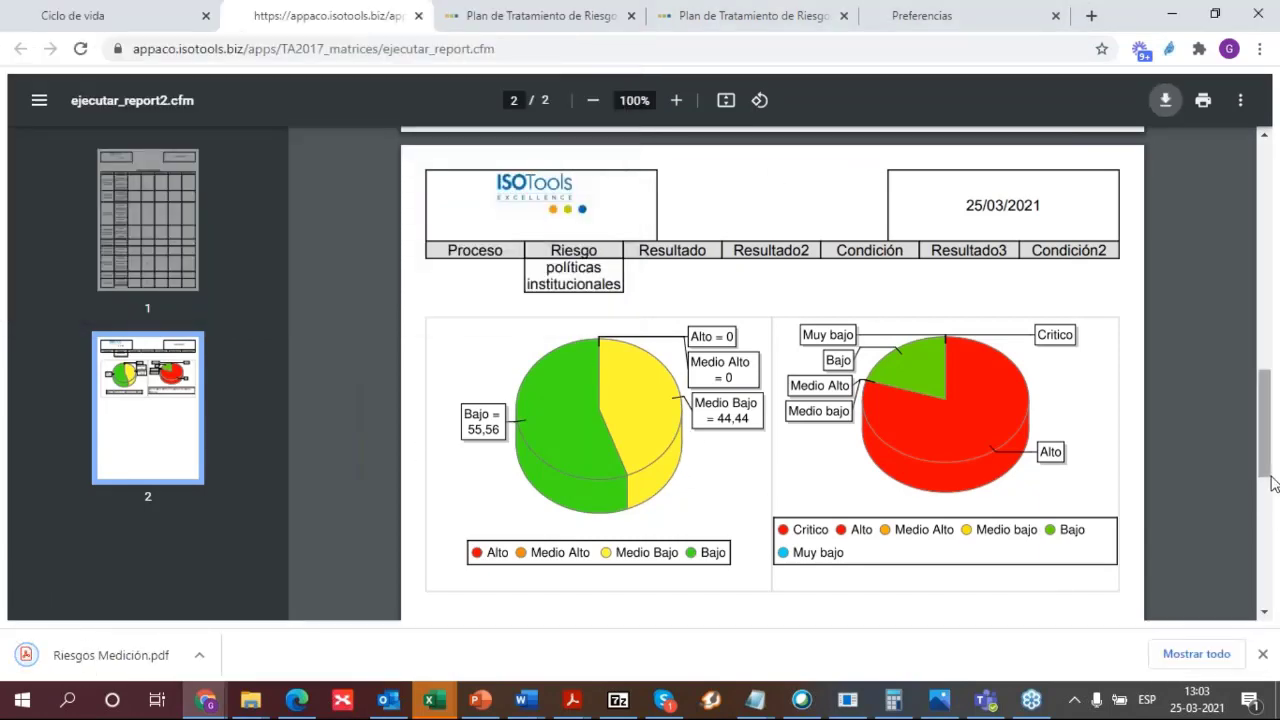
Return to the start of the generated report, then open the downloaded Riesgos Medición.pdf and look through its risk table
{"action": "scroll", "coordinate": [1274, 505], "scroll_direction": "down", "scroll_amount": 3}
{"action": "left_click_drag", "start_coordinate": [1274, 497], "coordinate": [1212, 145]}
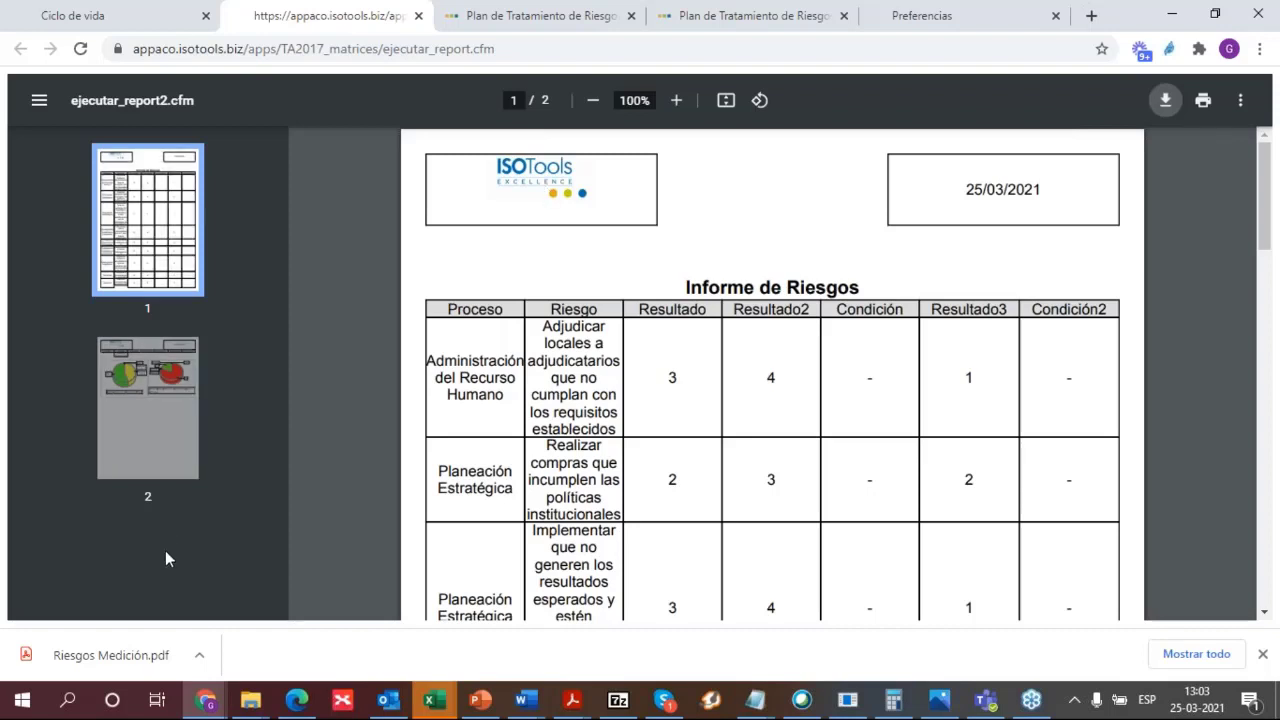
{"action": "left_click", "coordinate": [111, 655]}
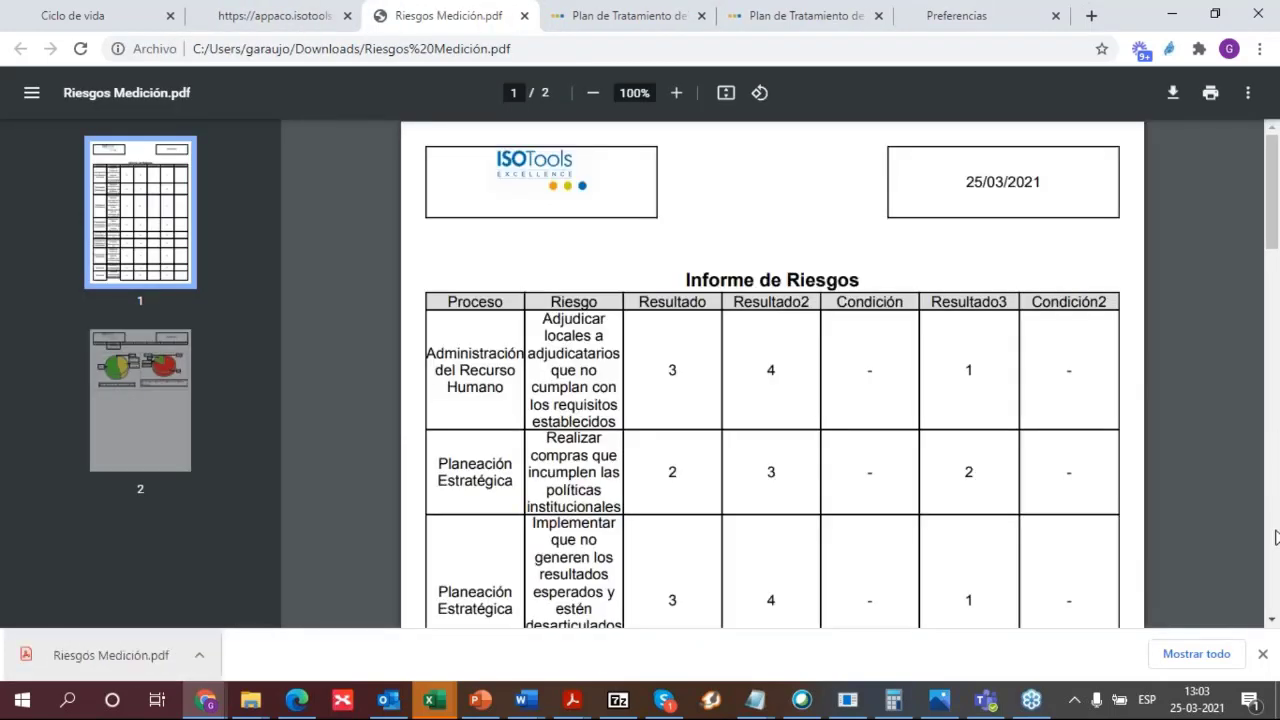
{"action": "left_click_drag", "start_coordinate": [1277, 443], "coordinate": [1247, 355]}
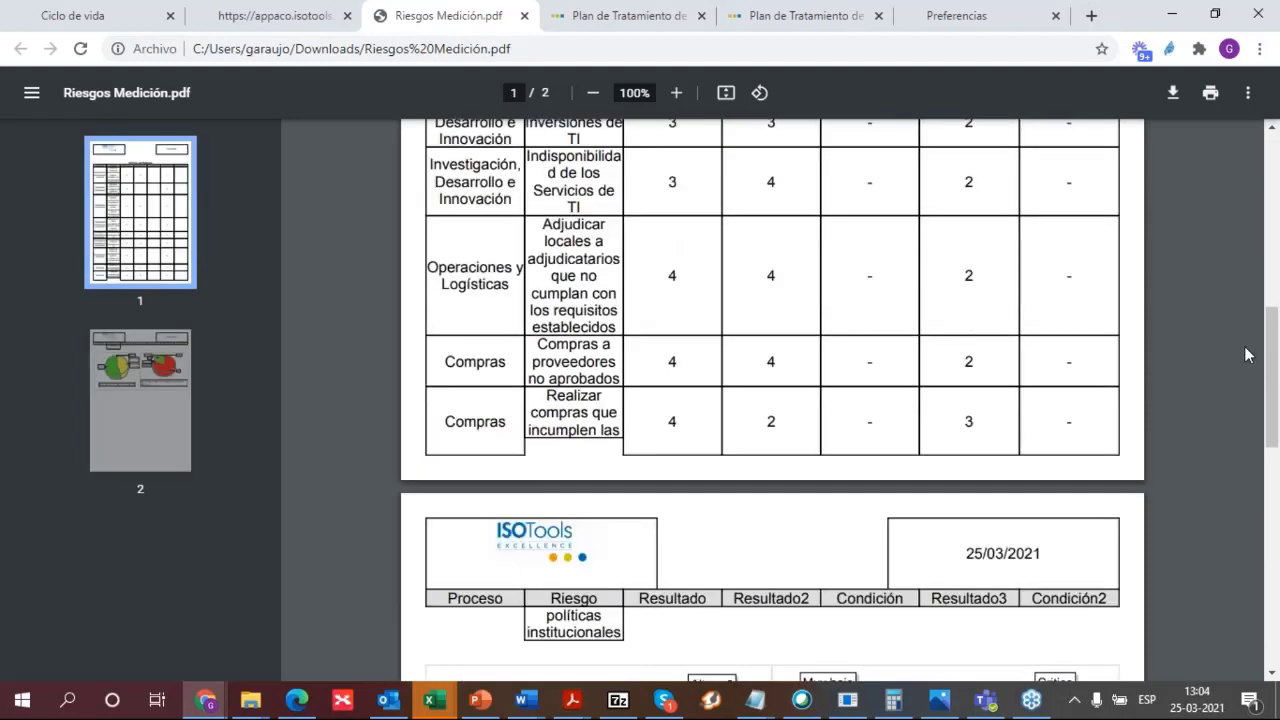